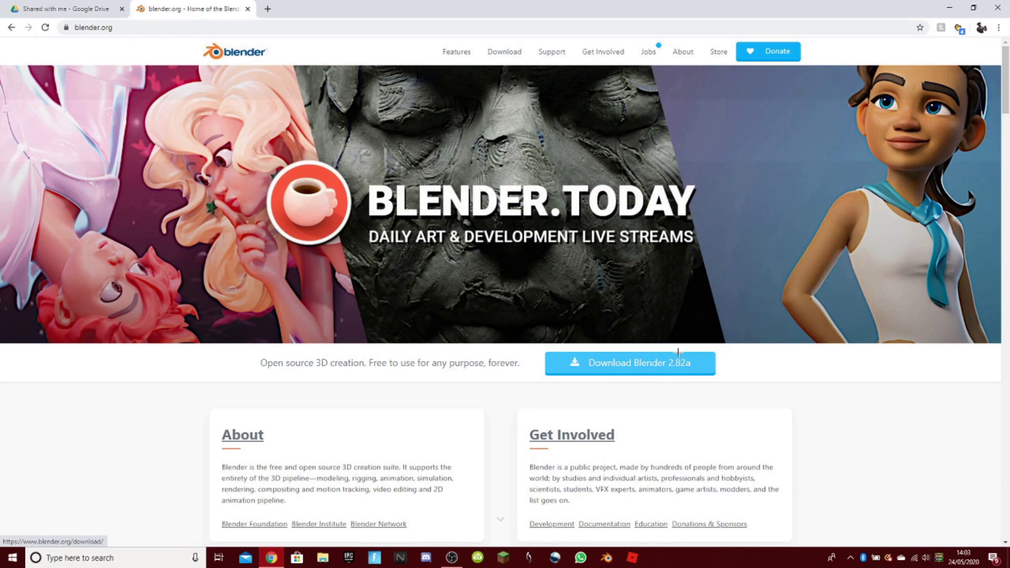
Step: Close the blender.org page and open Ultimate Blender Model Pack > Fortnite Files > Character Models in Google Drive
left_click(247, 10)
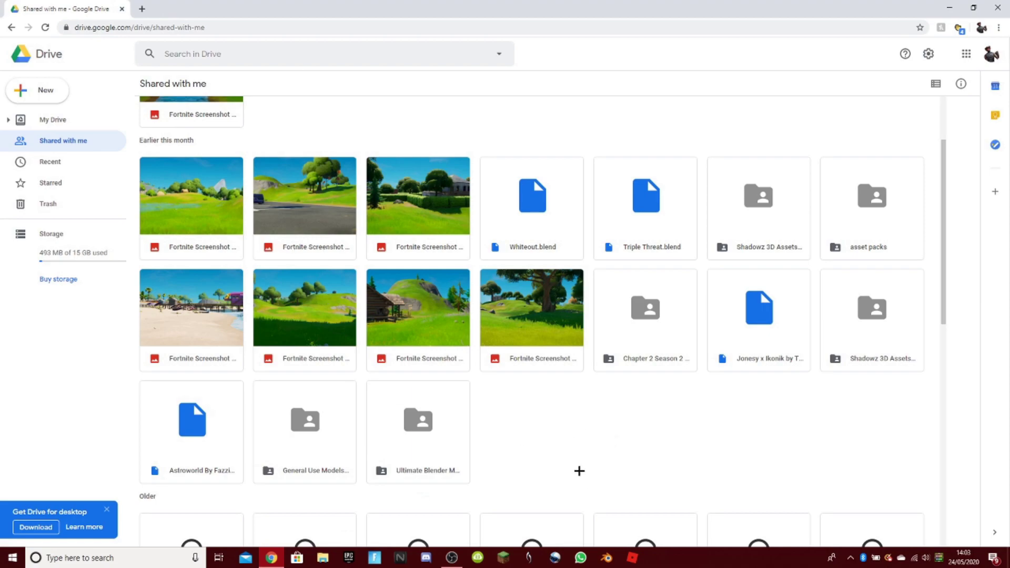
double_click(459, 456)
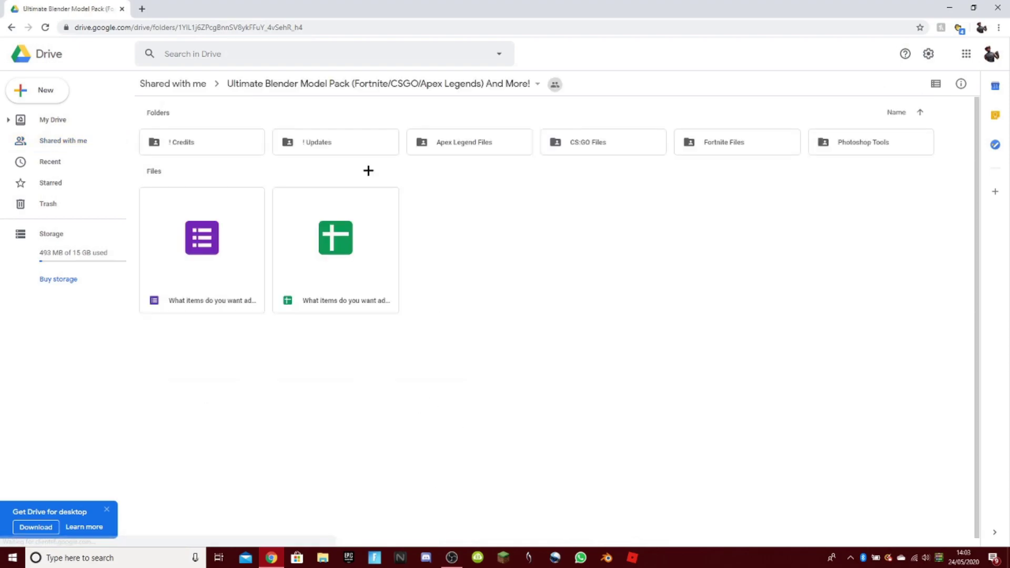
double_click(710, 152)
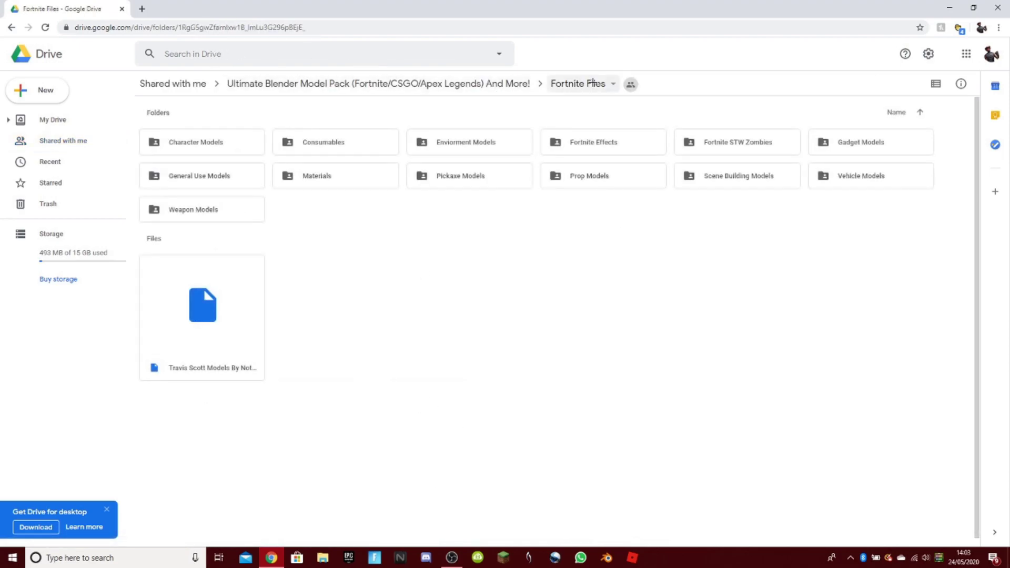
double_click(204, 150)
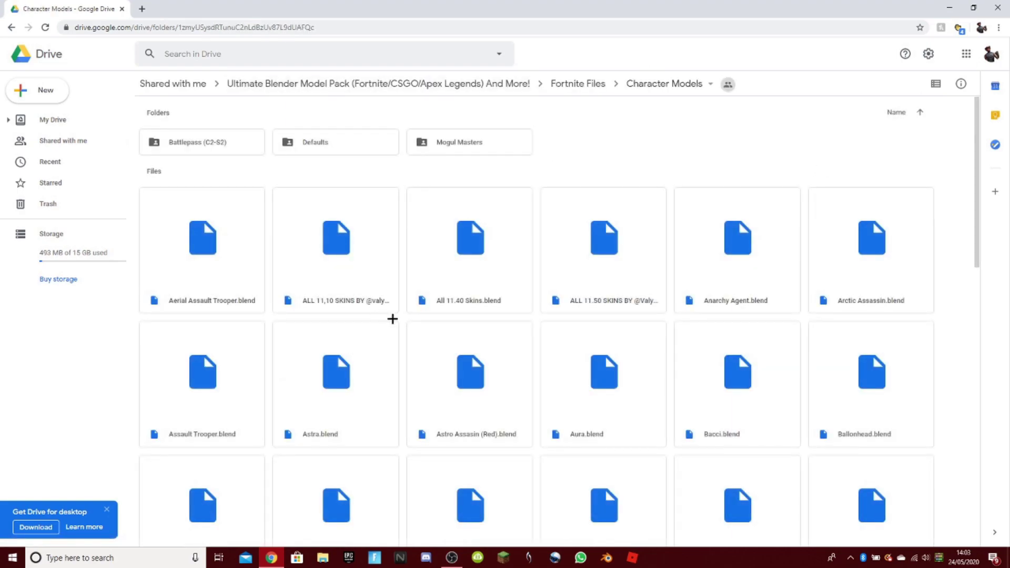
Step: Download Aura.blend from the Character Models folder and open the downloaded file
scroll(409, 319, "down", 3)
scroll(542, 311, "up", 1)
double_click(586, 323)
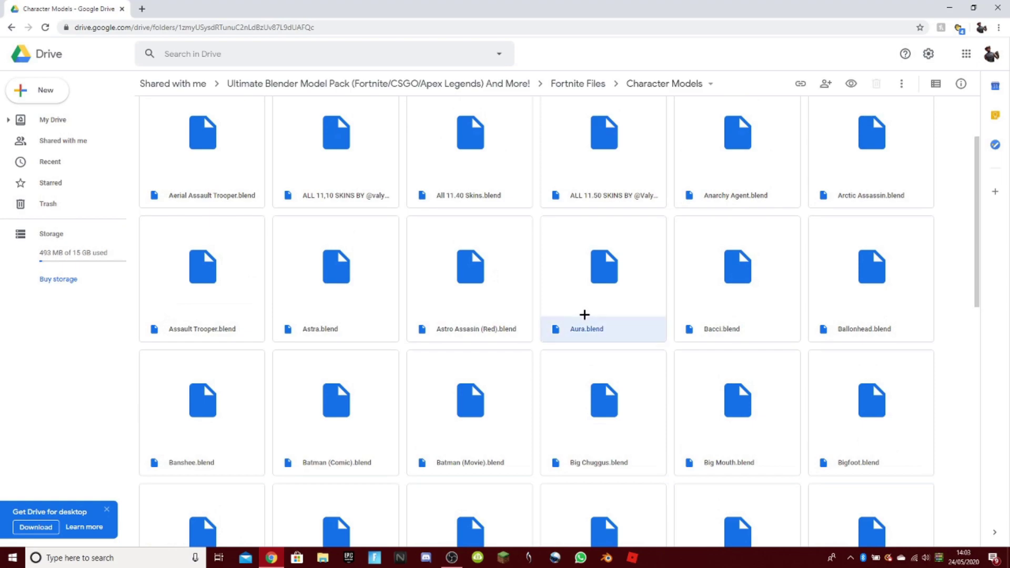
left_click(502, 296)
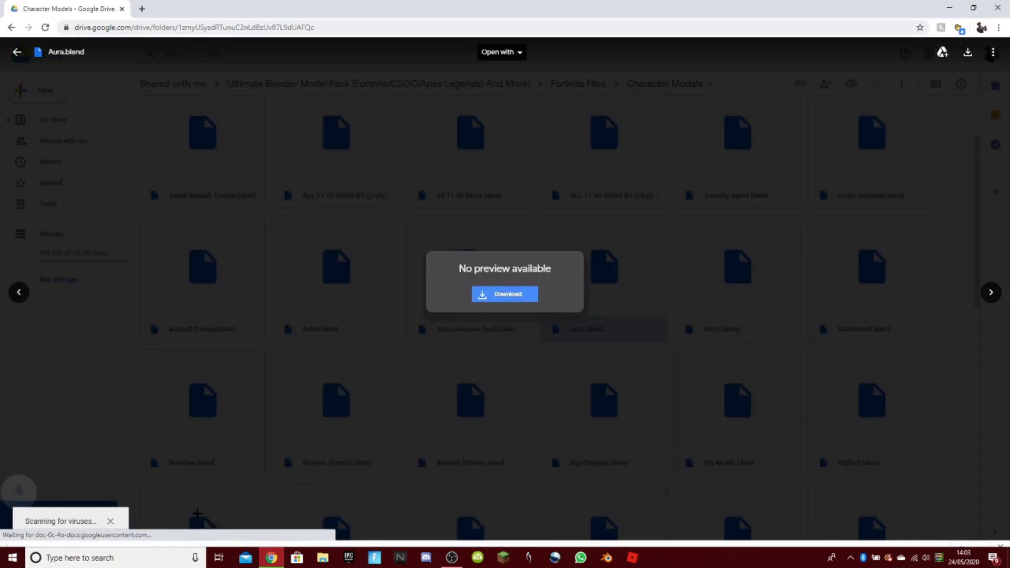
left_click(74, 534)
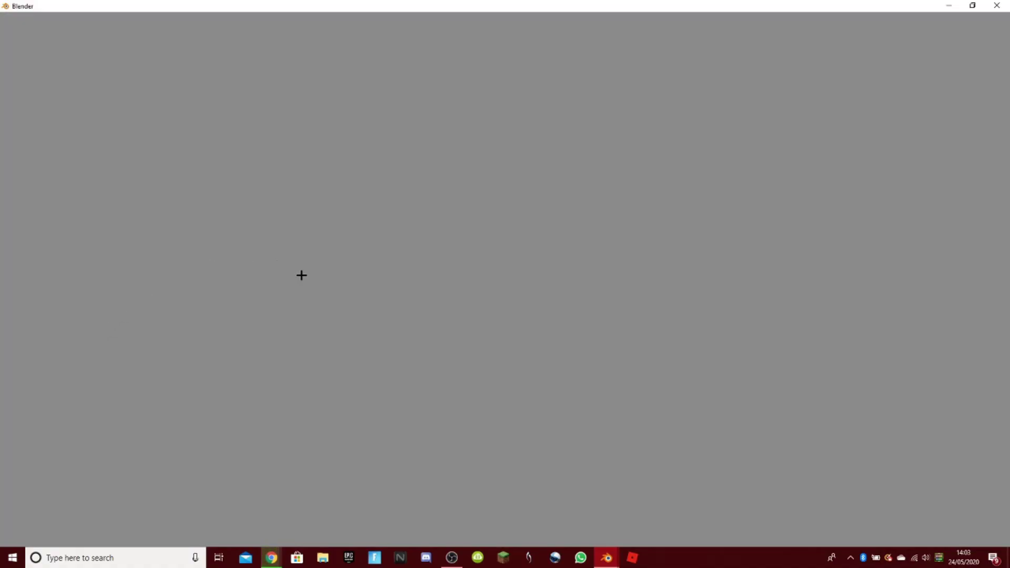
Step: Return to the browser to dismiss the downloads bar, and switch back to Blender
left_click(268, 561)
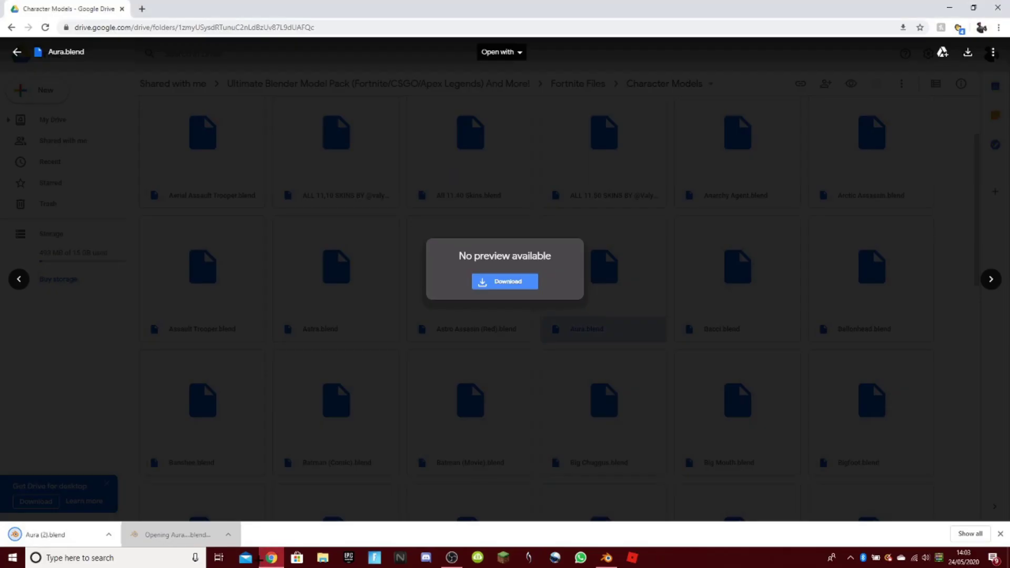
left_click(999, 534)
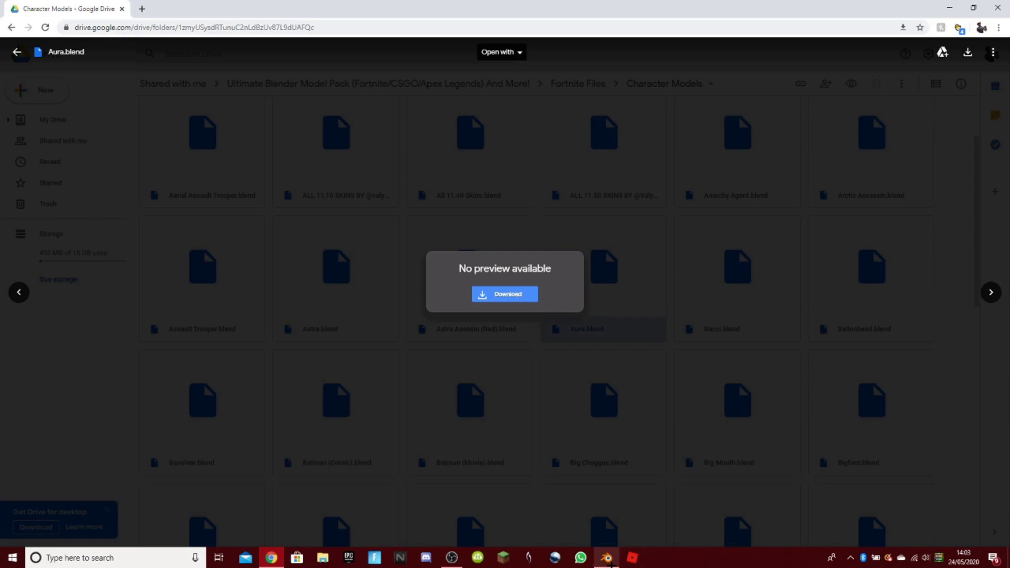
left_click(607, 557)
Step: Delete the Camera object from the scene collection
scroll(425, 229, "up", 2)
scroll(468, 241, "down", 8)
scroll(487, 238, "up", 6)
left_click_drag(809, 69, 797, 56)
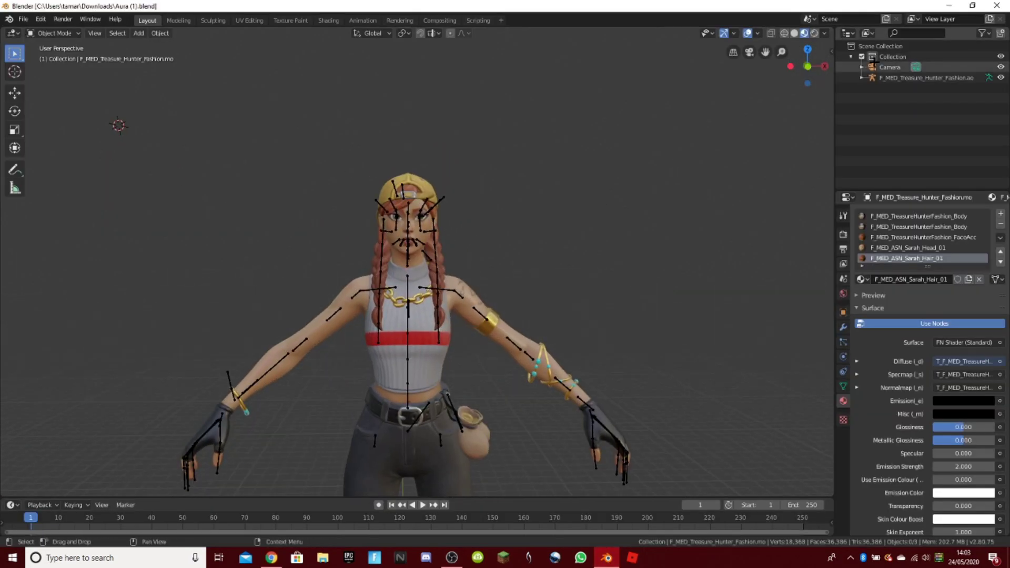
right_click(989, 67)
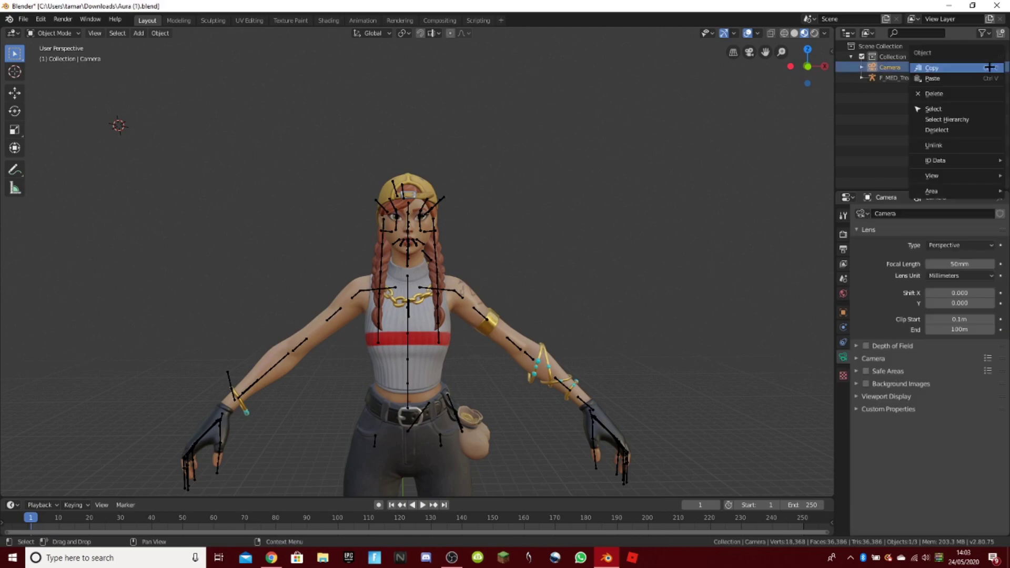
left_click(972, 94)
Step: Hide the character's armature in the viewport and show it again
left_click(962, 67)
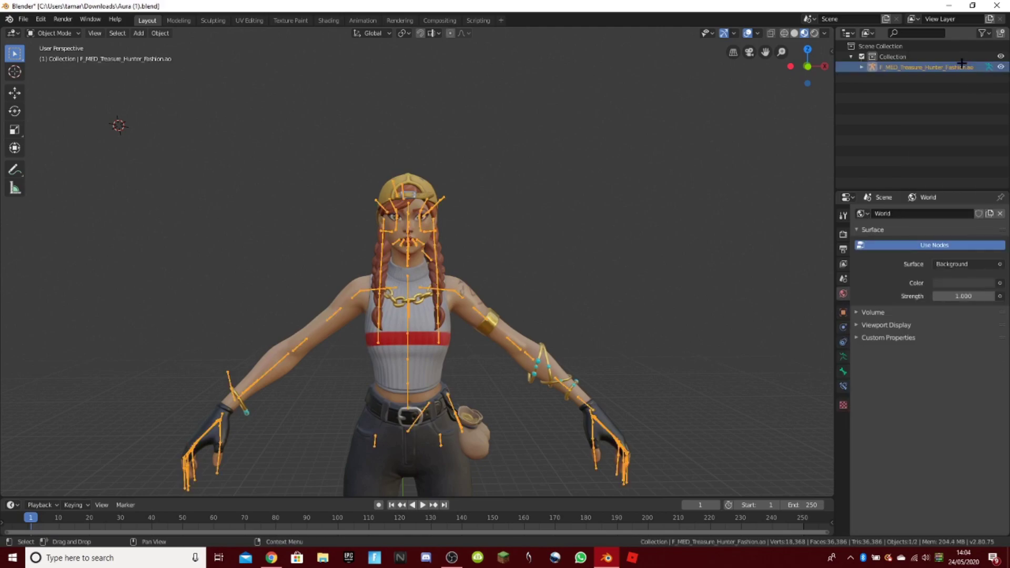
scroll(639, 198, "down", 2)
left_click(648, 195)
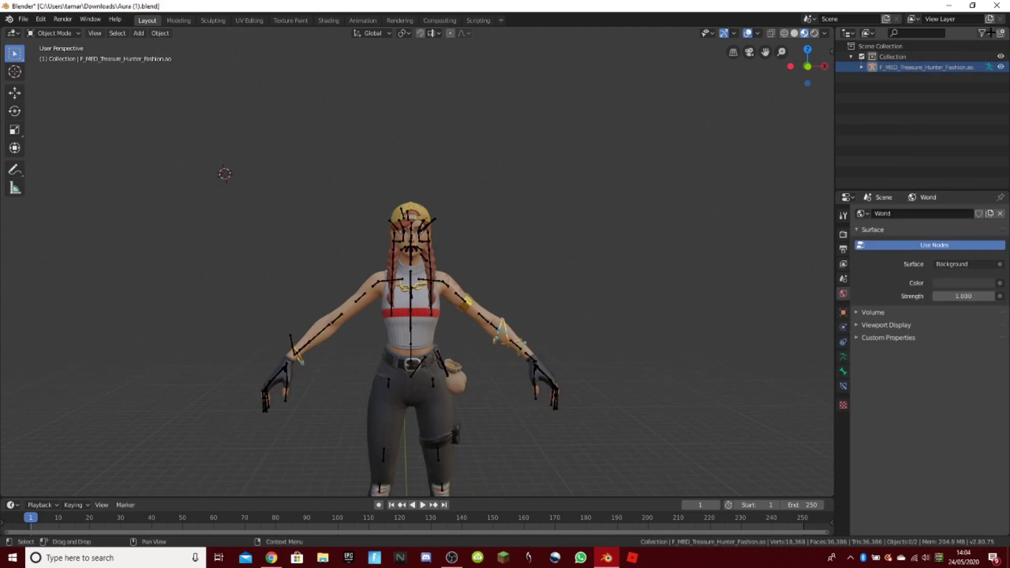
left_click(1001, 66)
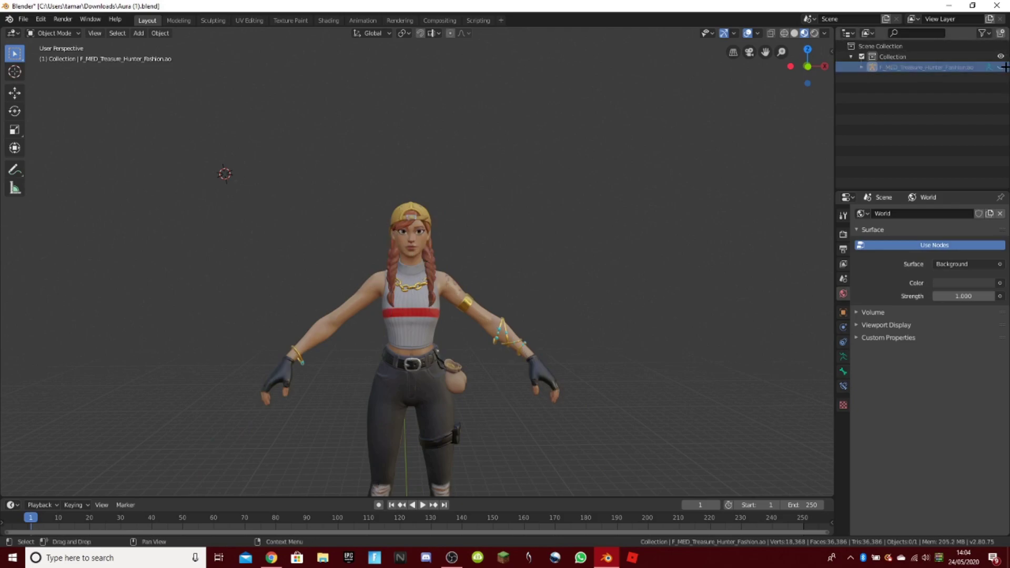
left_click(1001, 67)
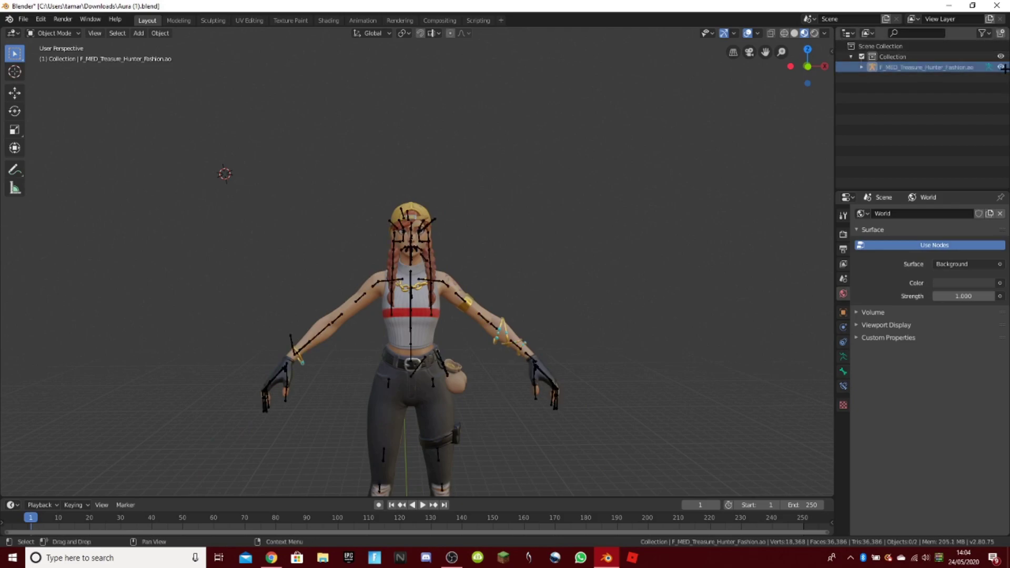
Step: Select the character's armature, switch it to Pose Mode and activate the Rotate tool
scroll(453, 321, "up", 3)
left_click(439, 294)
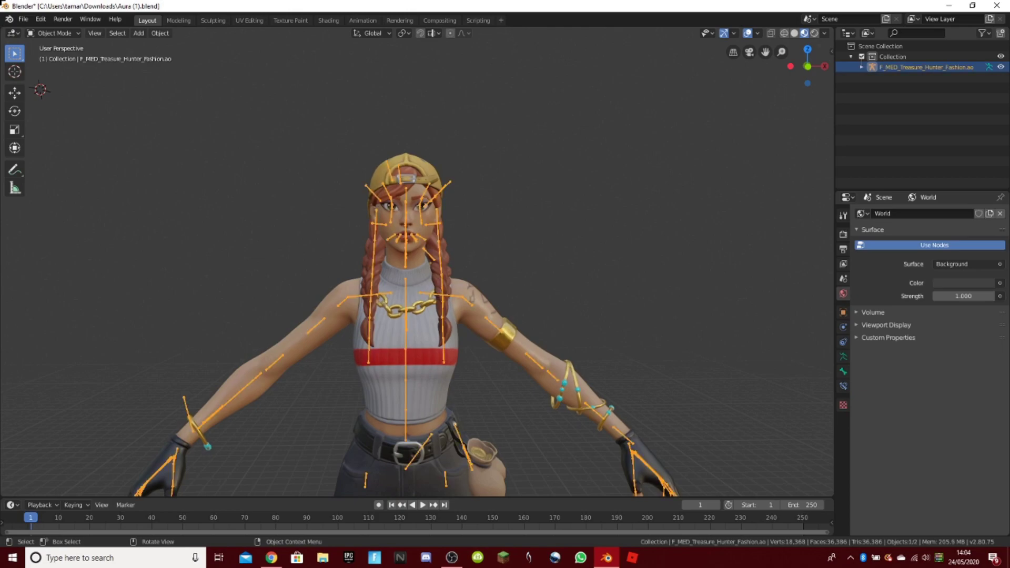
left_click(451, 326)
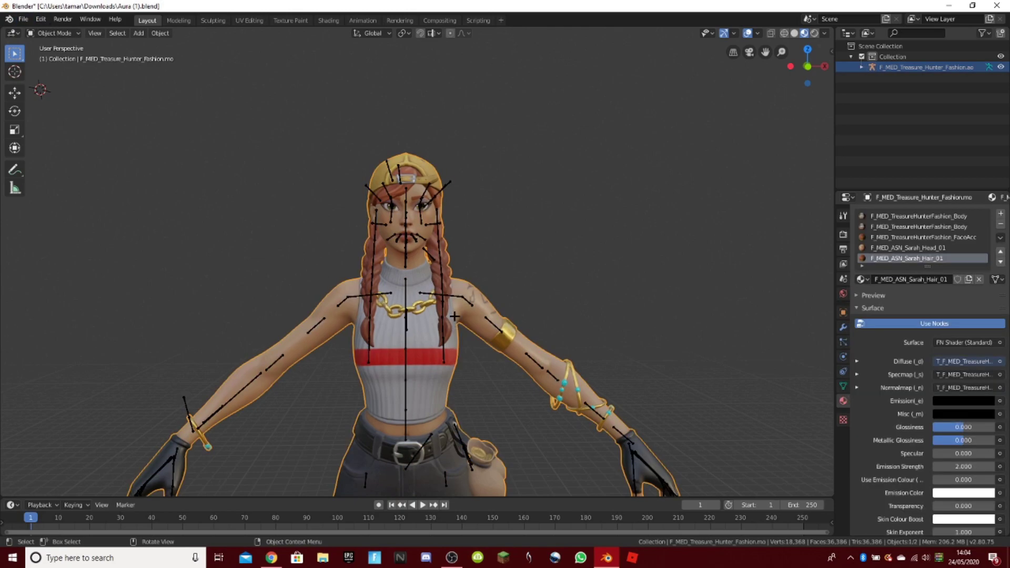
left_click(461, 296)
left_click(57, 32)
left_click(53, 69)
scroll(456, 308, "up", 3)
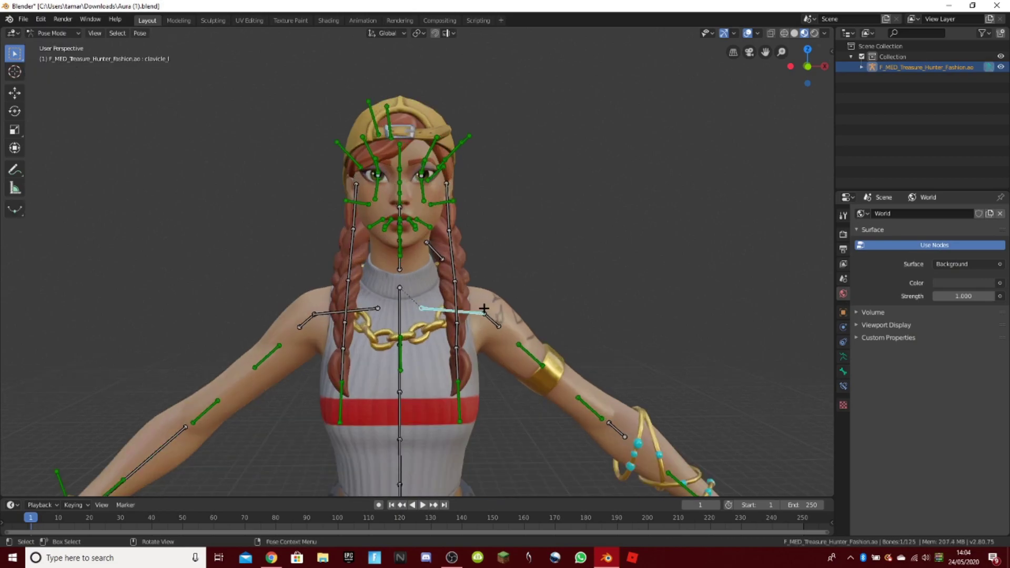
left_click(13, 107)
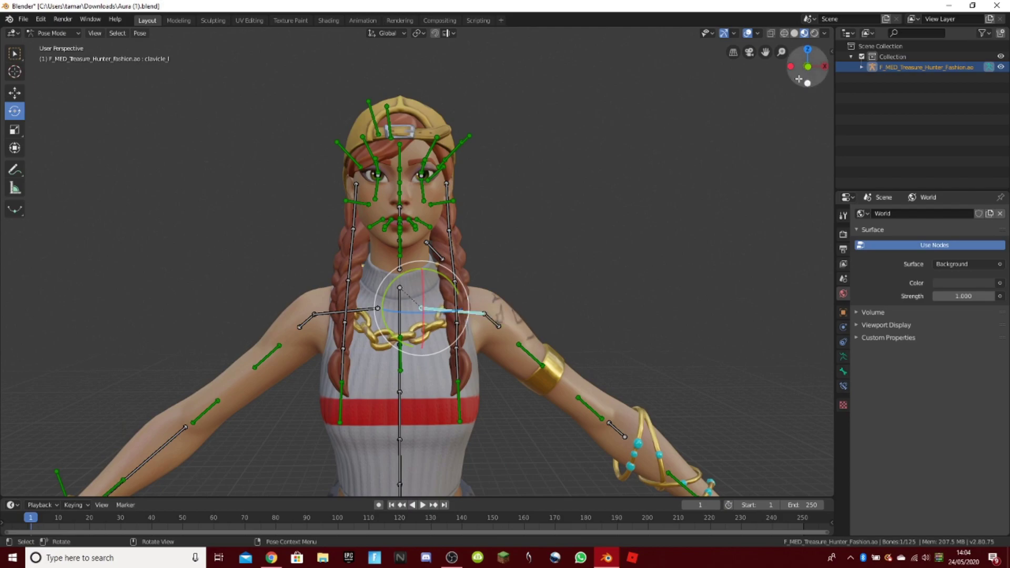
Step: Rotate the left clavicle bone and bend the left forearm across the character's body
left_click_drag(802, 68, 825, 67)
left_click_drag(454, 290, 734, 393)
left_click(665, 408)
left_click(496, 311)
left_click(636, 287)
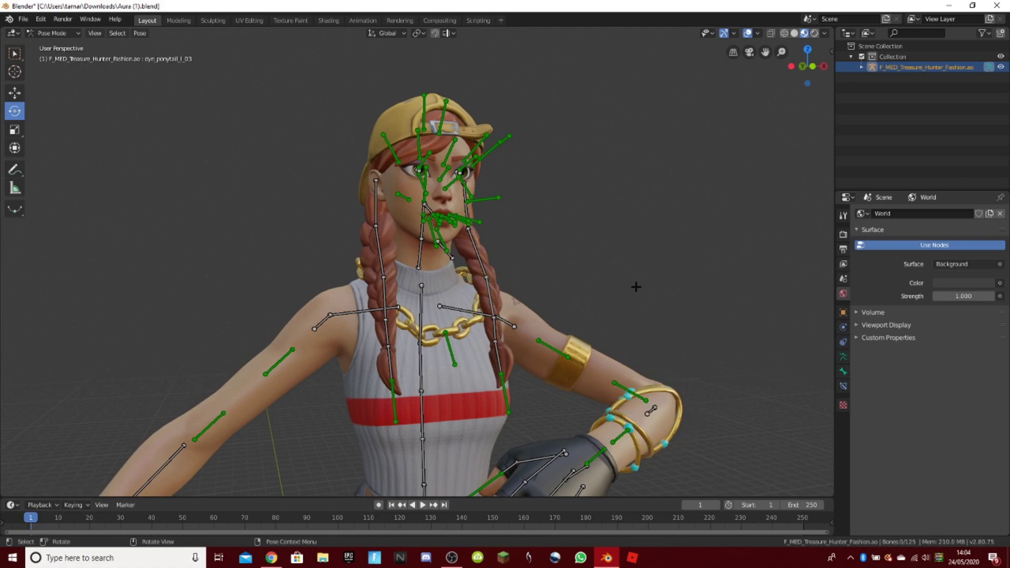
Step: Raise the left upper arm bone and try a small rotation of the right upper arm bone
scroll(636, 286, "down", 3)
left_click_drag(802, 72, 778, 66)
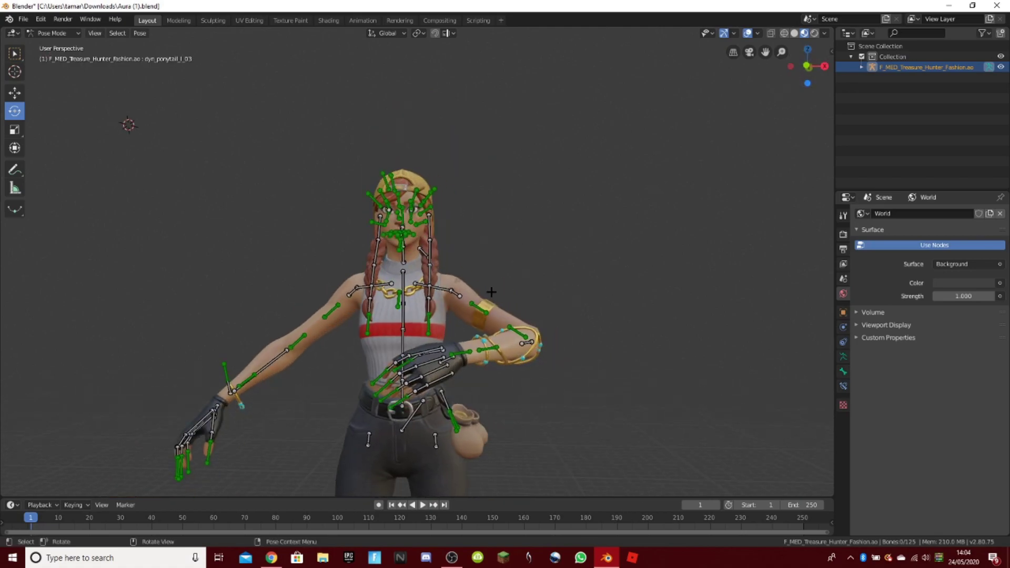
left_click(462, 297)
left_click_drag(485, 275, 478, 263)
left_click(570, 246)
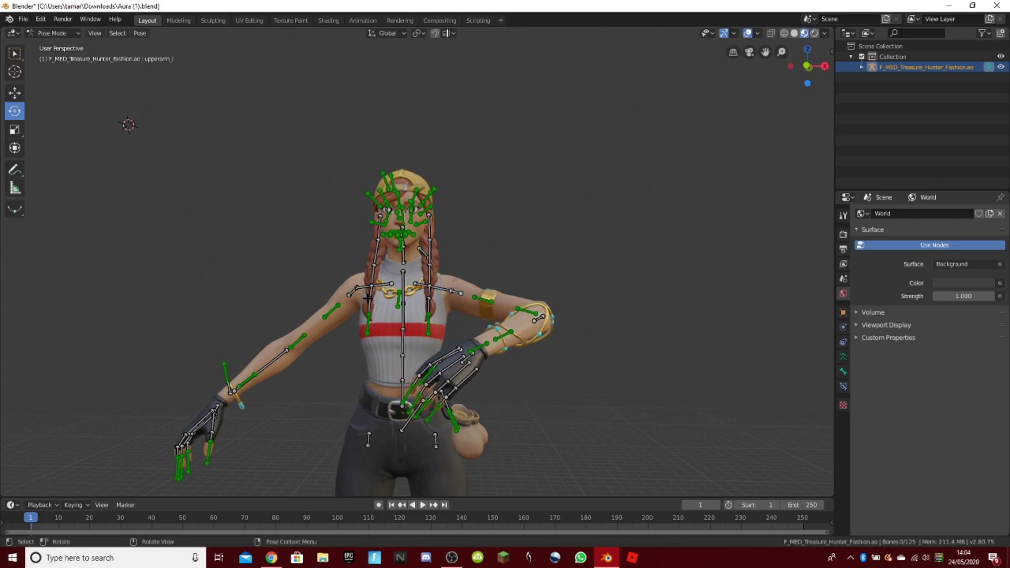
left_click(347, 297)
mouse_move(392, 268)
left_mouse_down()
mouse_move(11, 239)
mouse_move(399, 270)
left_mouse_up()
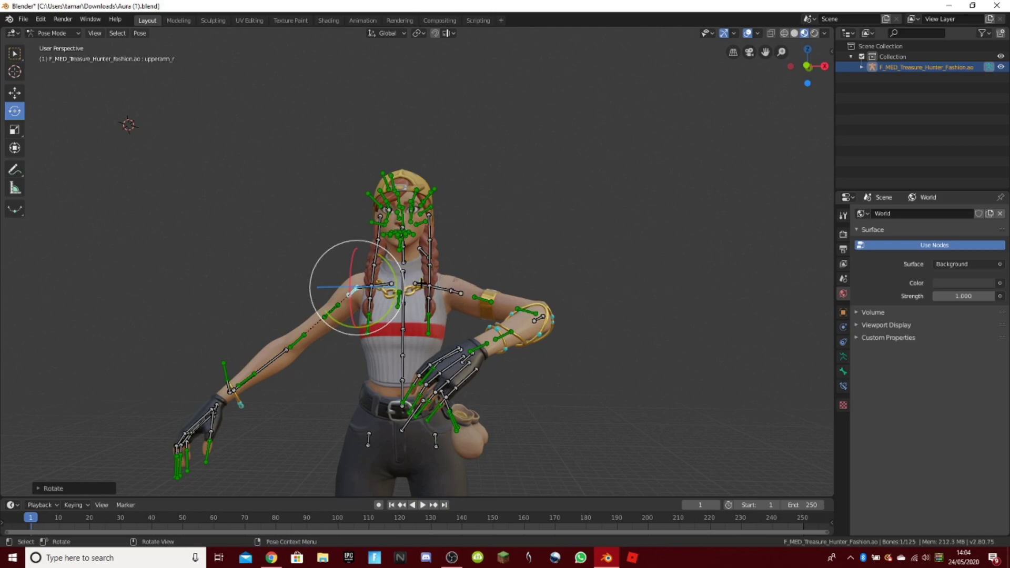
Step: Undo all the arm rotations and the change to Pose Mode
key("ctrl+z")
key("ctrl+z")
key("ctrl+z")
key("ctrl+z")
key("ctrl+z")
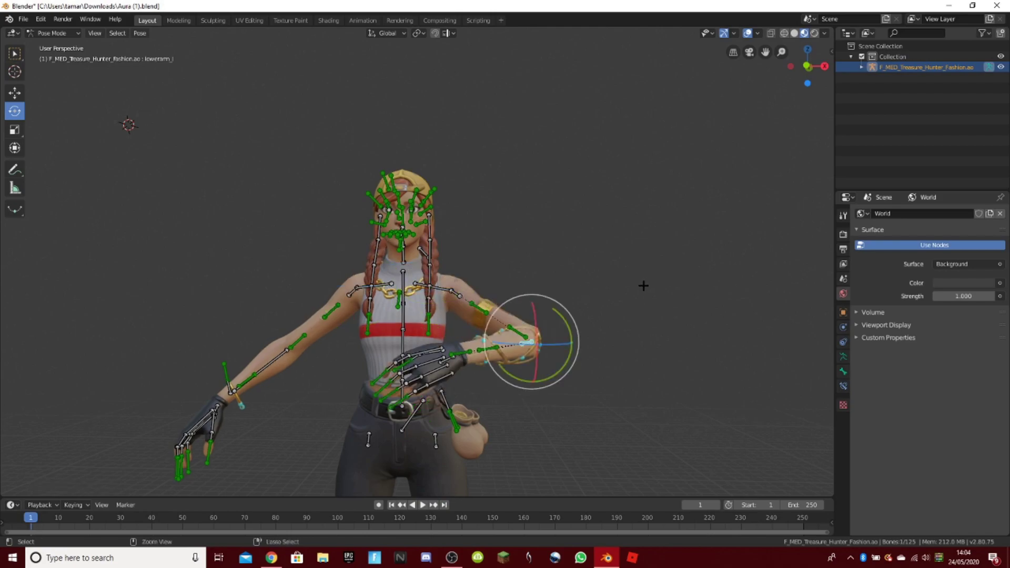
key("ctrl+z")
key("ctrl+z")
key("ctrl+z")
key("ctrl+z")
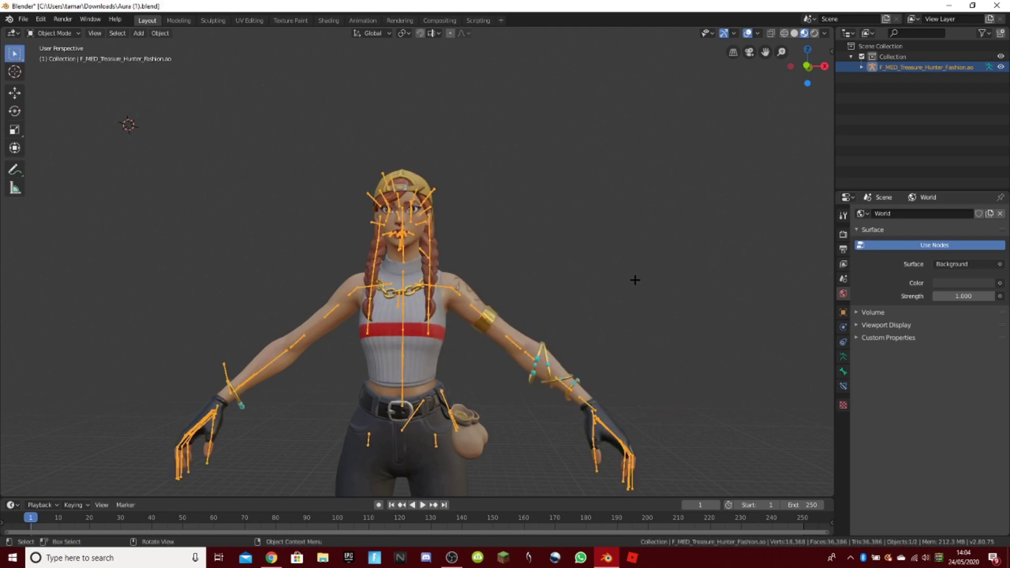
Step: Switch the armature to Pose Mode, deselect its bones and return to Object Mode
left_click(53, 32)
left_click(69, 62)
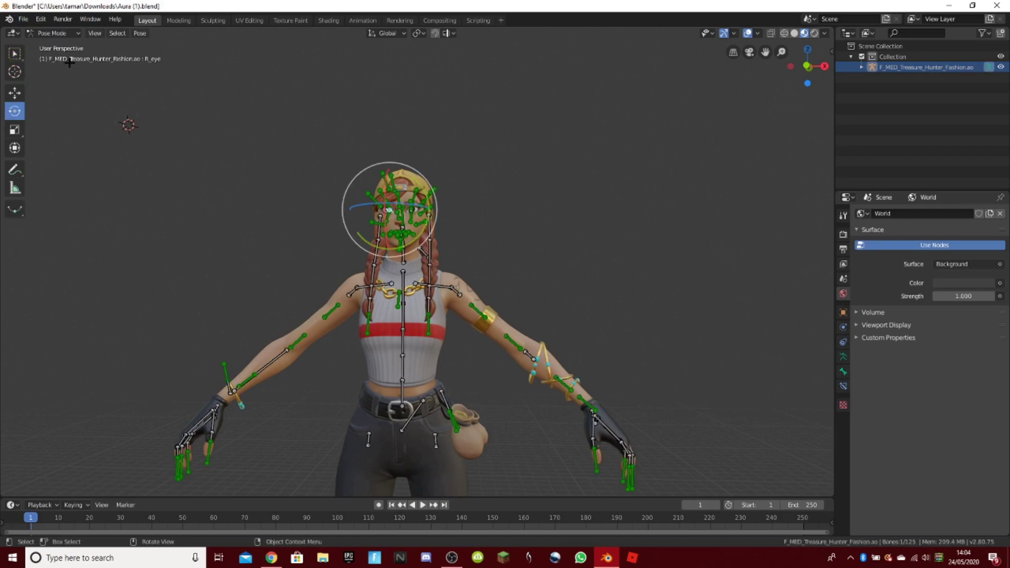
left_click(618, 260)
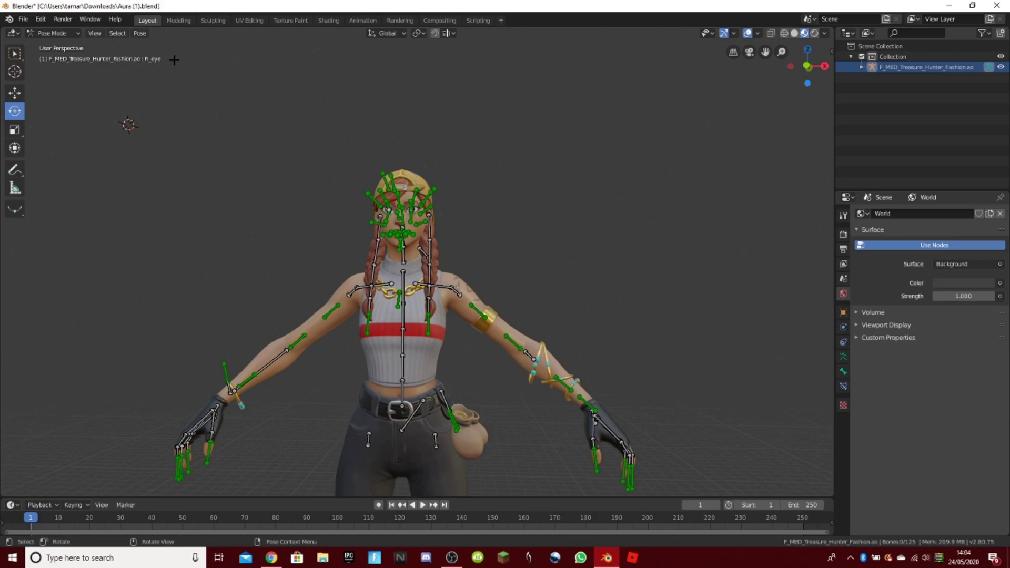
left_click(55, 32)
left_click(63, 41)
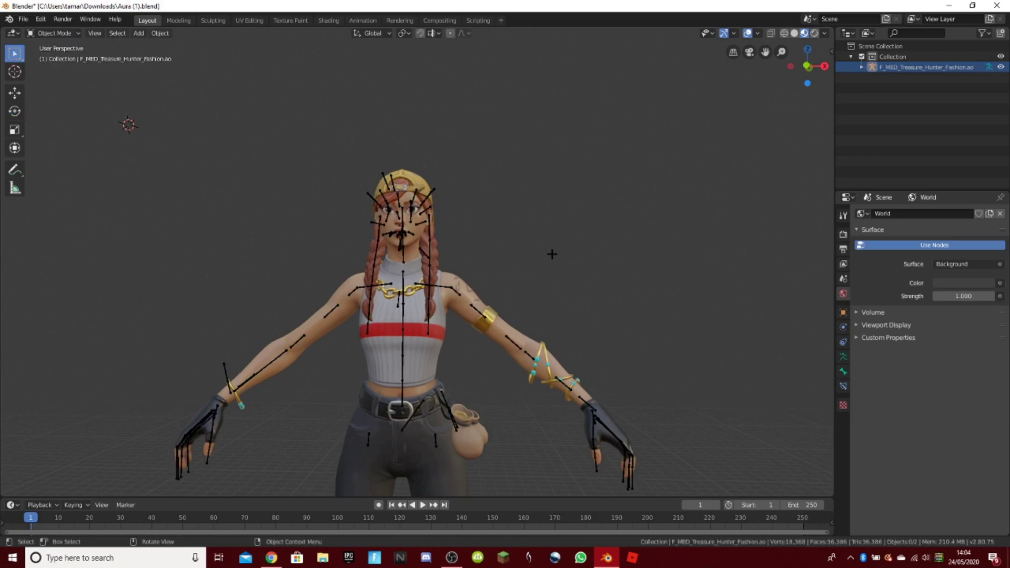
Step: Put the selected armature into Pose Mode and rotate the right clavicle bone
scroll(363, 281, "up", 3)
left_click(335, 286)
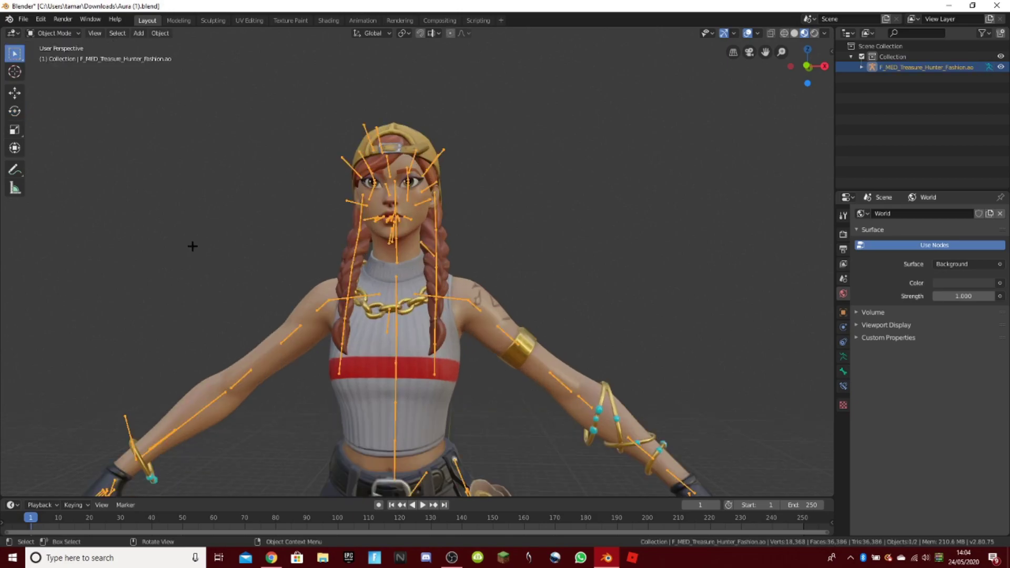
left_click(58, 33)
left_click(63, 33)
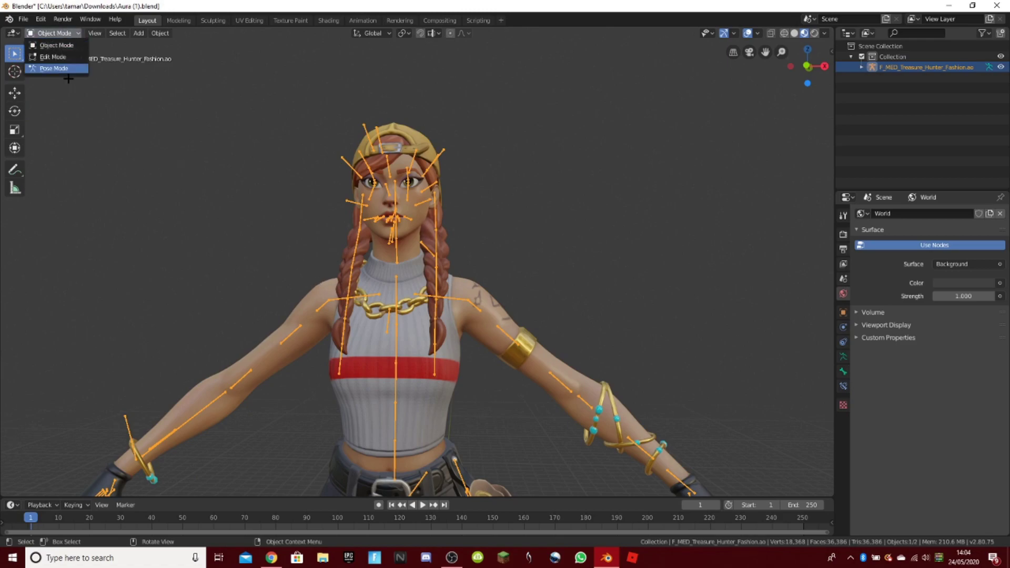
left_click(66, 69)
left_click(337, 298)
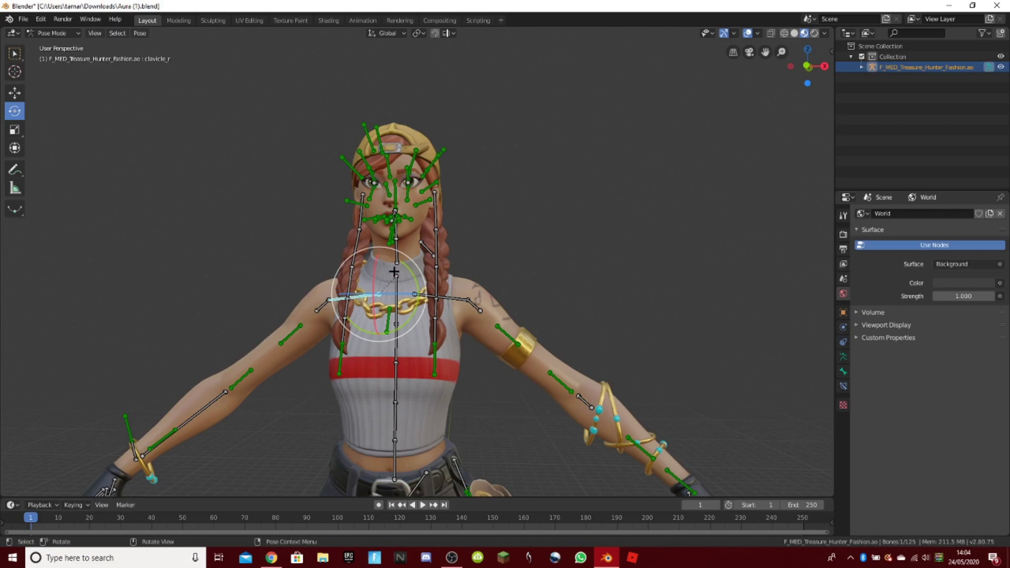
left_click_drag(375, 269, 422, 211)
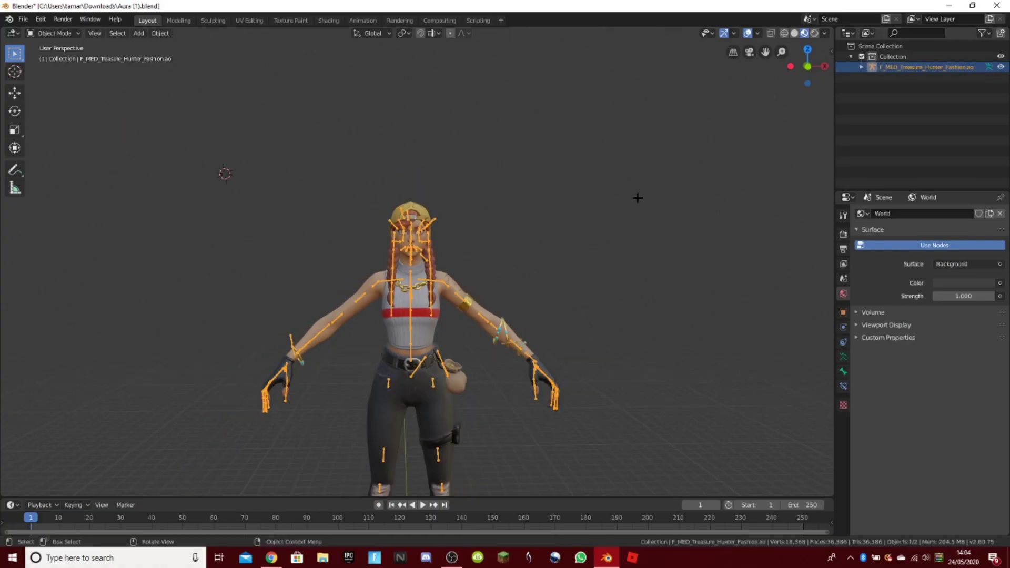
Step: Select the armature in Object Mode, enter Pose Mode and choose the Rotate tool for the left clavicle
left_click(436, 296)
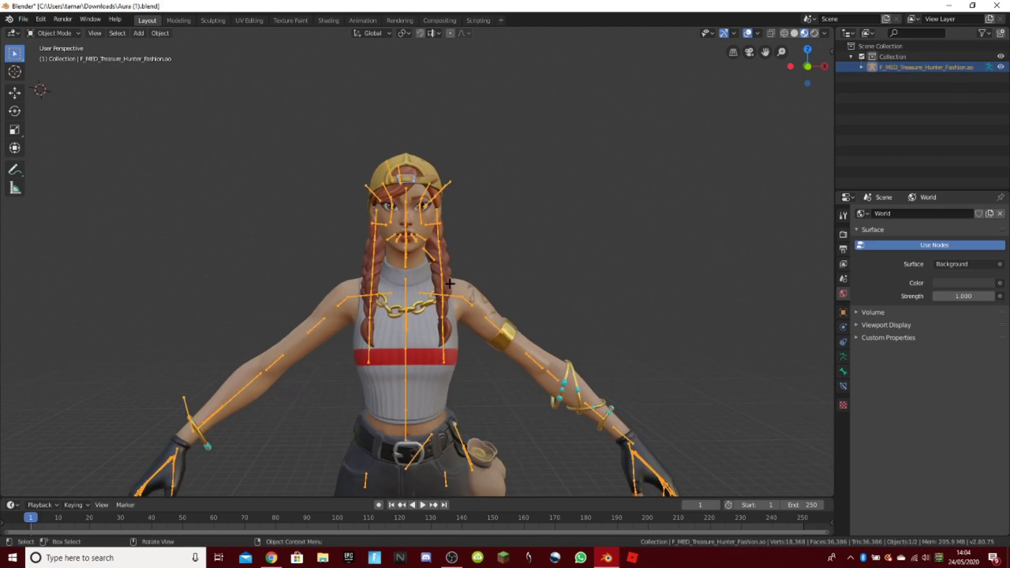
key("ctrl+Tab")
scroll(478, 324, "up", 2)
left_click(16, 110)
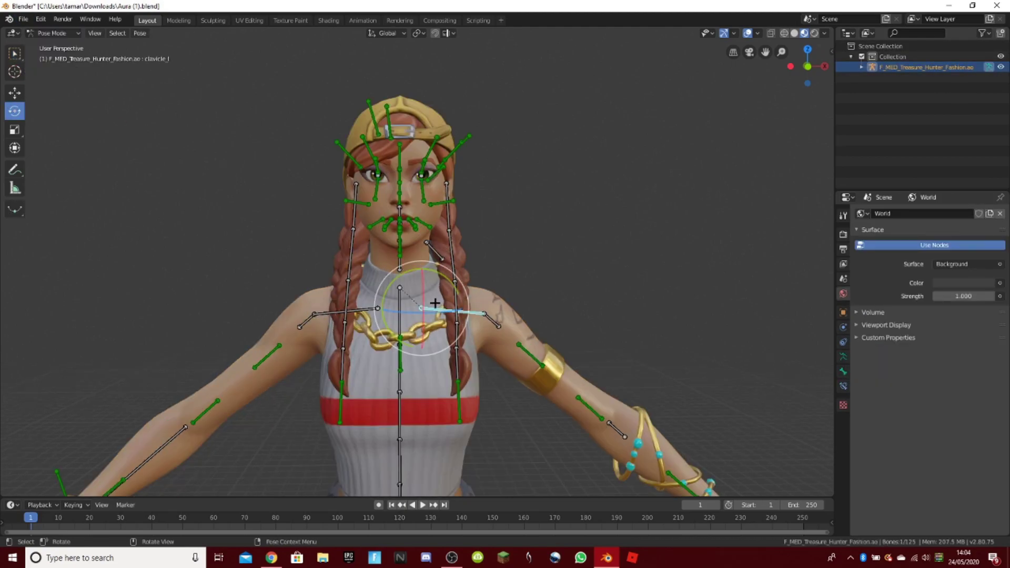
Step: Swing the left arm forward from the clavicle bone and fold the lower arm bone inward
left_click_drag(807, 67, 843, 69)
left_click_drag(462, 315, 441, 317)
left_click(665, 409)
mouse_move(680, 417)
left_mouse_down()
mouse_move(644, 418)
mouse_move(681, 390)
mouse_move(686, 398)
left_mouse_up()
Step: Rotate the left upper arm bone upward and turn the right upper arm bone slightly
scroll(762, 90, "down", 3)
left_click_drag(807, 67, 771, 67)
left_click(455, 294)
left_click_drag(484, 267, 472, 259)
left_click(353, 291)
left_click_drag(321, 320, 318, 315)
Step: Undo the recent rotations of the left arm bones
key("ctrl+z")
key("ctrl+z")
key("ctrl+z")
key("ctrl+z")
key("ctrl+z")
key("ctrl+z")
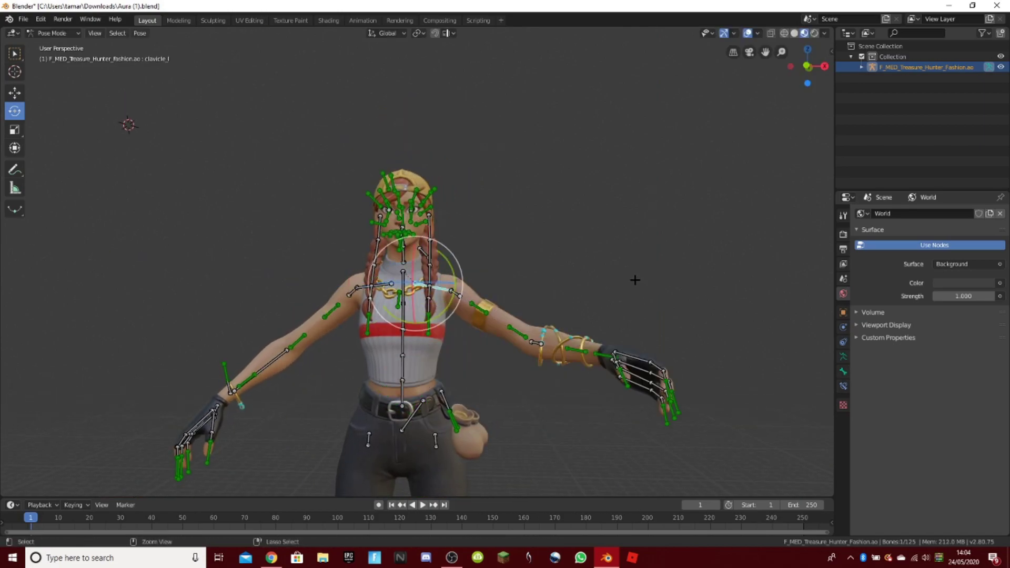
Step: Switch to Object Mode, select the armature and put it back into Pose Mode
left_click(55, 34)
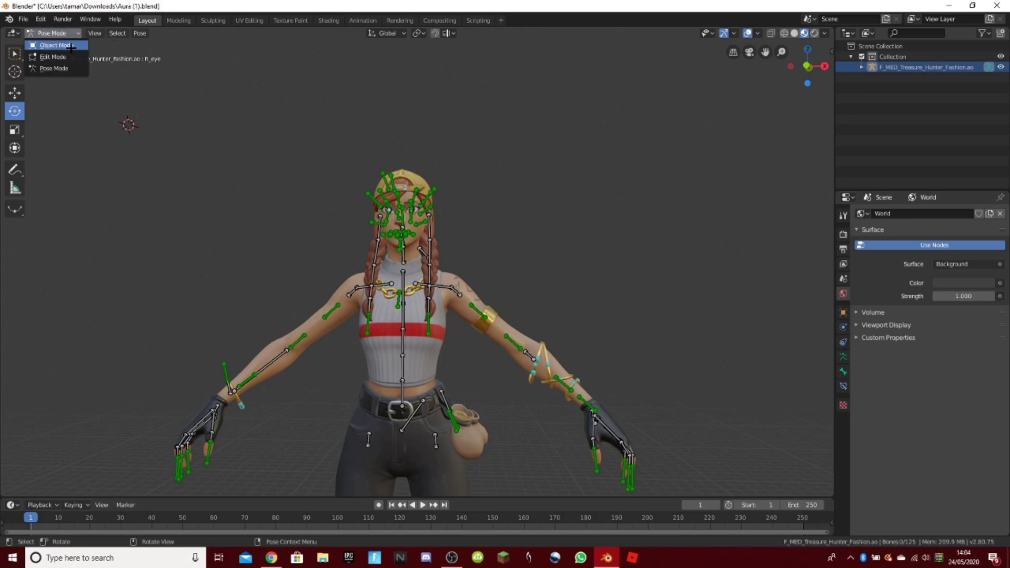
left_click(56, 45)
scroll(392, 291, "up", 2)
left_click(393, 291)
left_click(54, 33)
left_click(55, 34)
left_click(56, 68)
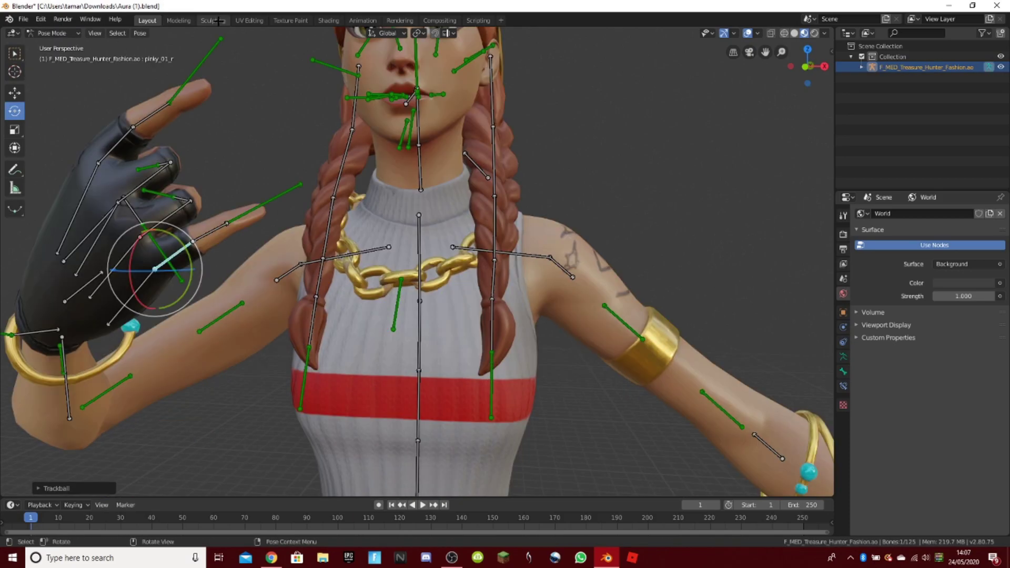
Step: Switch to the Sculpting workspace, show the model with Material Preview shading and inspect the pose from the front
left_click(213, 21)
scroll(468, 124, "down", 6)
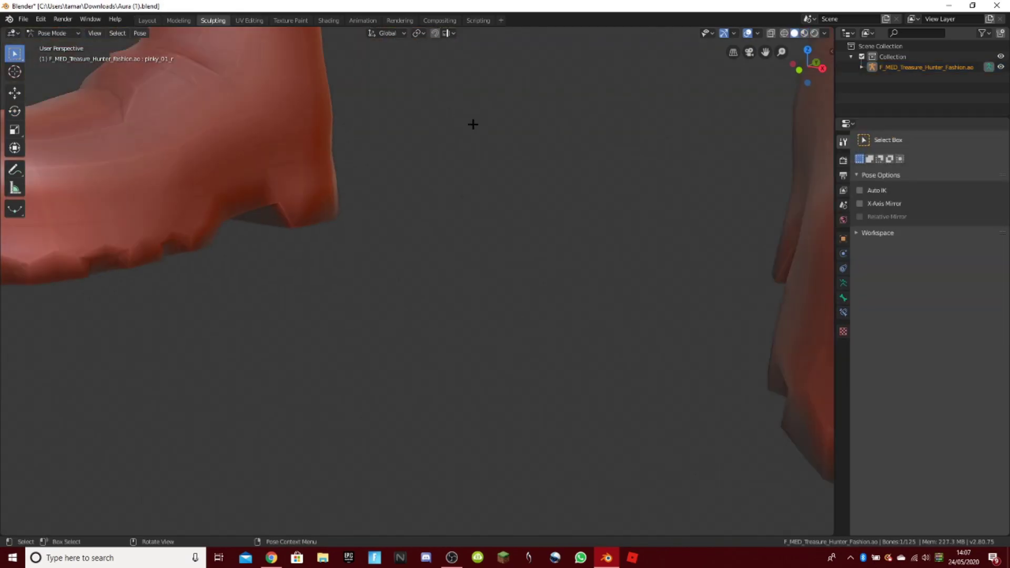
scroll(703, 54, "down", 3)
left_click(802, 34)
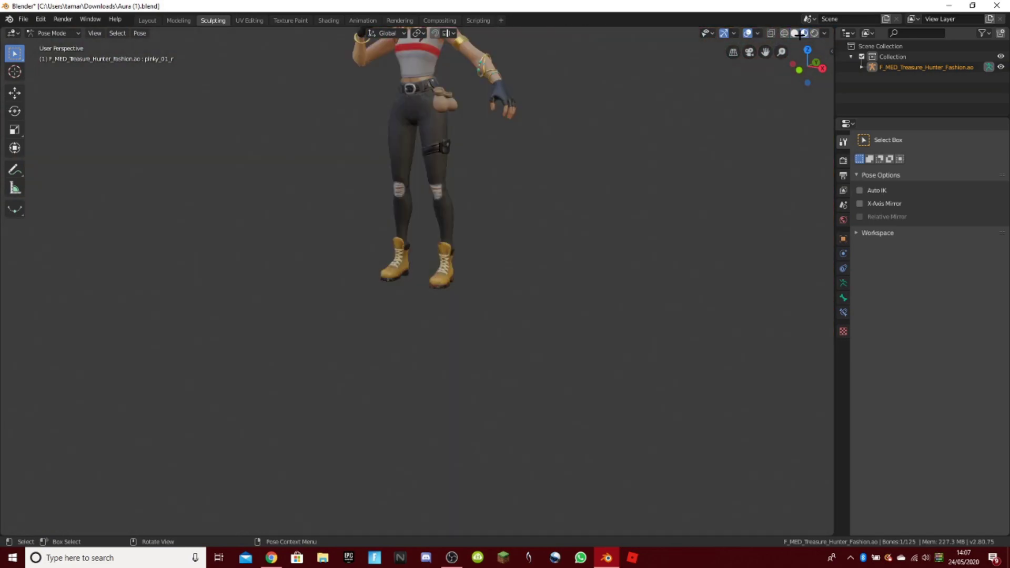
left_click_drag(764, 51, 768, 182)
left_click(794, 33)
left_click(804, 34)
scroll(763, 95, "up", 3)
left_click_drag(801, 87, 785, 67)
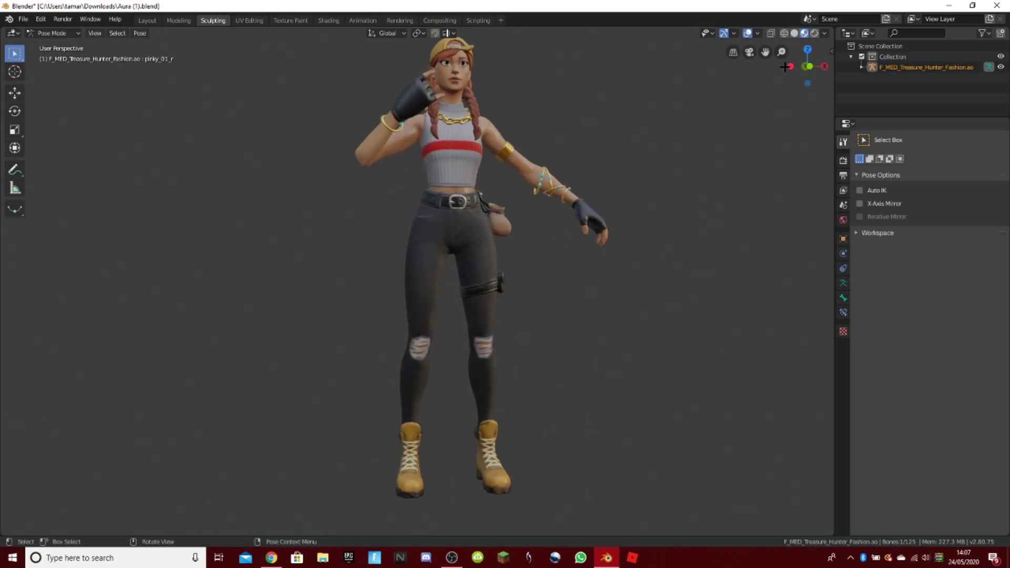
scroll(697, 113, "up", 5)
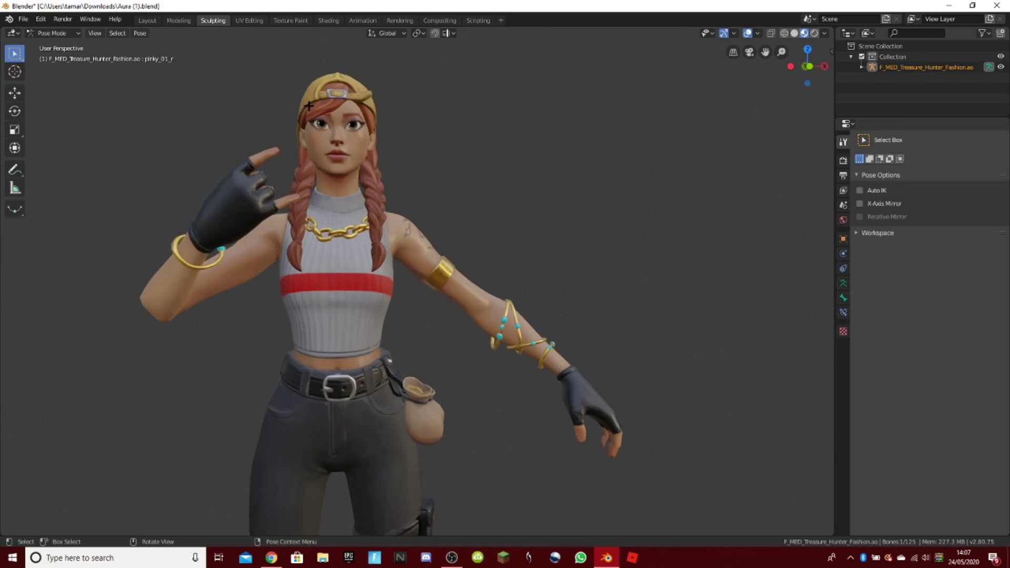
Step: Return to the Layout workspace in Pose Mode and rotate the left upper arm bone down toward the body
left_click(152, 21)
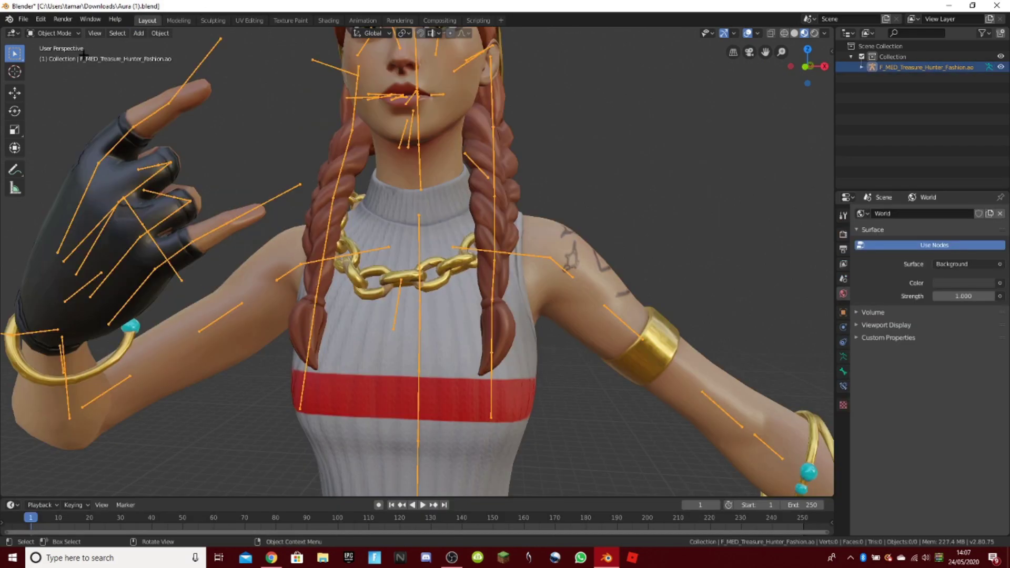
left_click(63, 32)
left_click(64, 68)
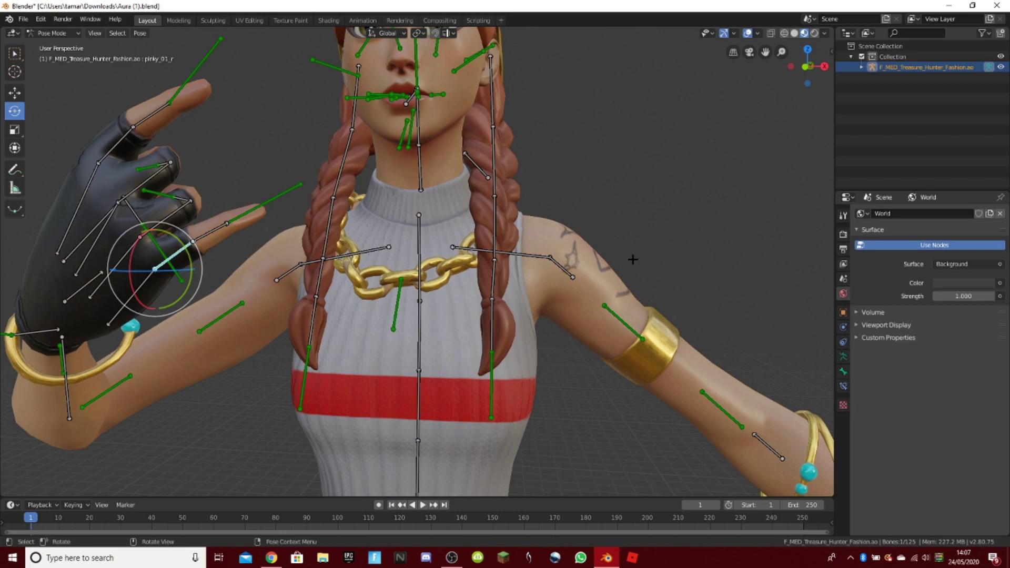
left_click(573, 278)
left_click_drag(575, 223, 590, 243)
Step: Rotate the right upper arm bone to lower the raised arm's elbow toward the torso, and check the pose in the Sculpting workspace
left_click(273, 275)
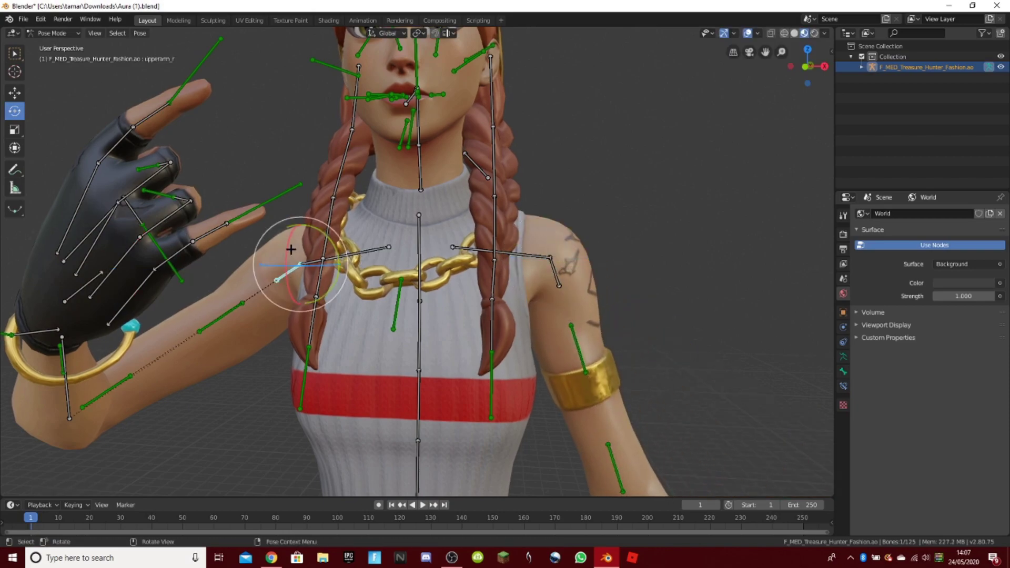
key("r")
key("r")
left_click(310, 228)
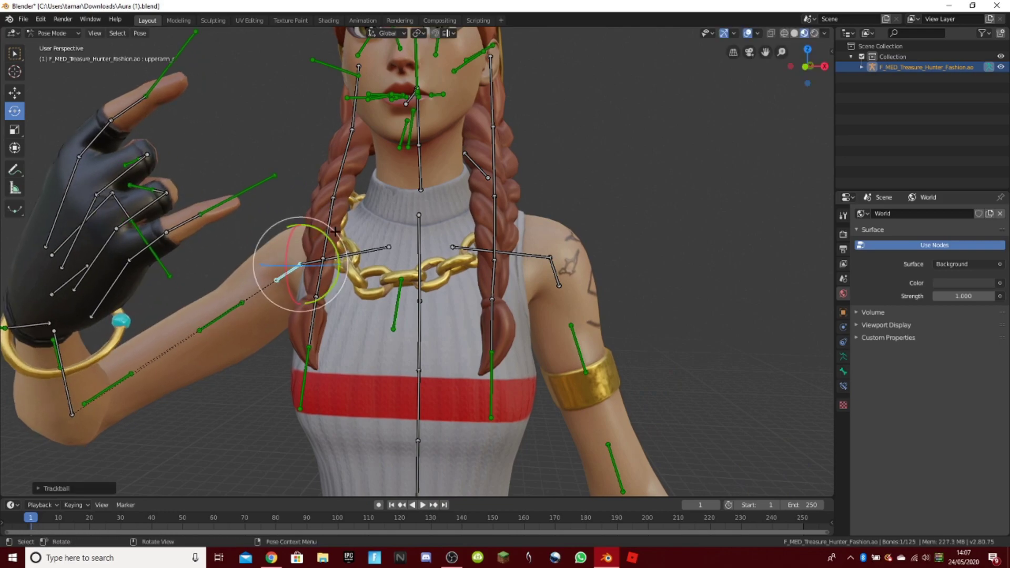
key("ctrl+z")
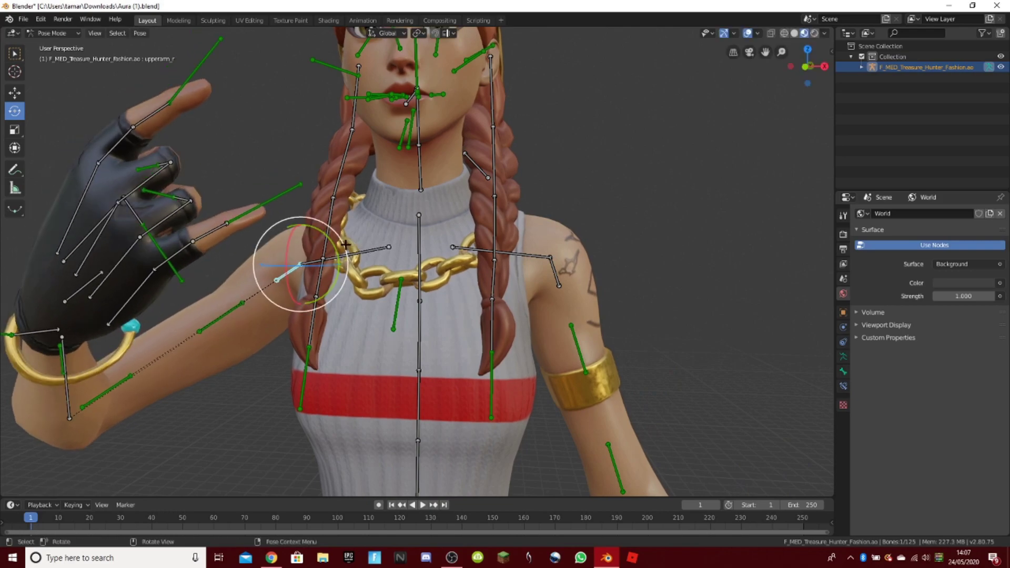
left_click_drag(334, 243, 308, 184)
left_click(214, 20)
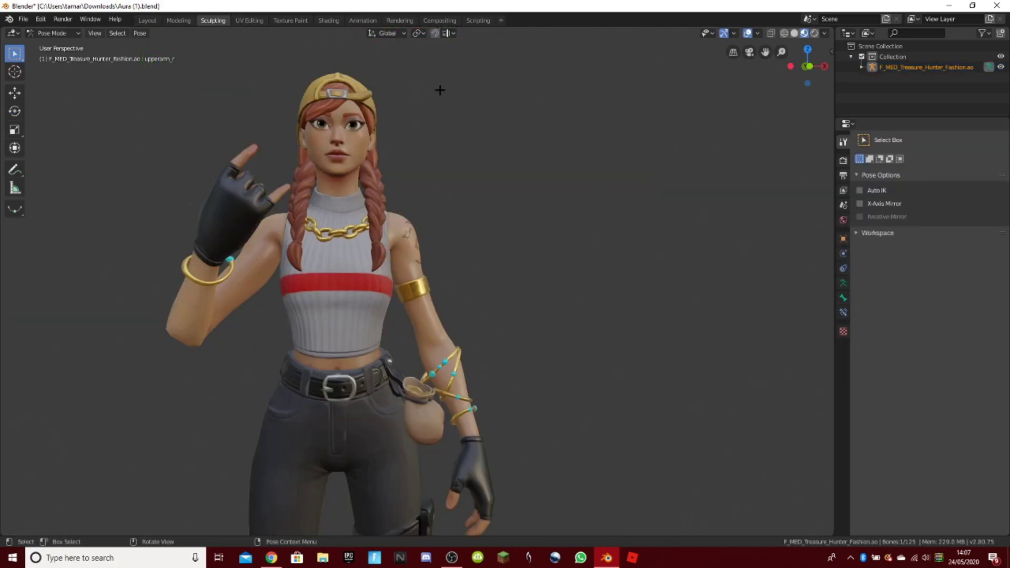
left_click_drag(803, 66, 754, 74)
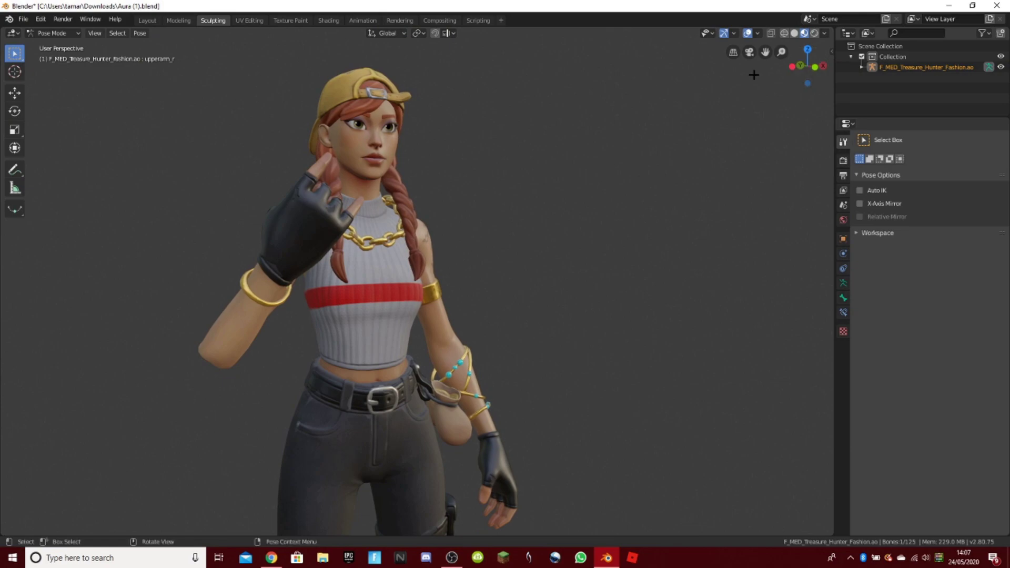
left_click_drag(807, 65, 789, 68)
Step: Return to Pose Mode in the Layout workspace and rotate the spine_02 bone slightly
left_click(157, 20)
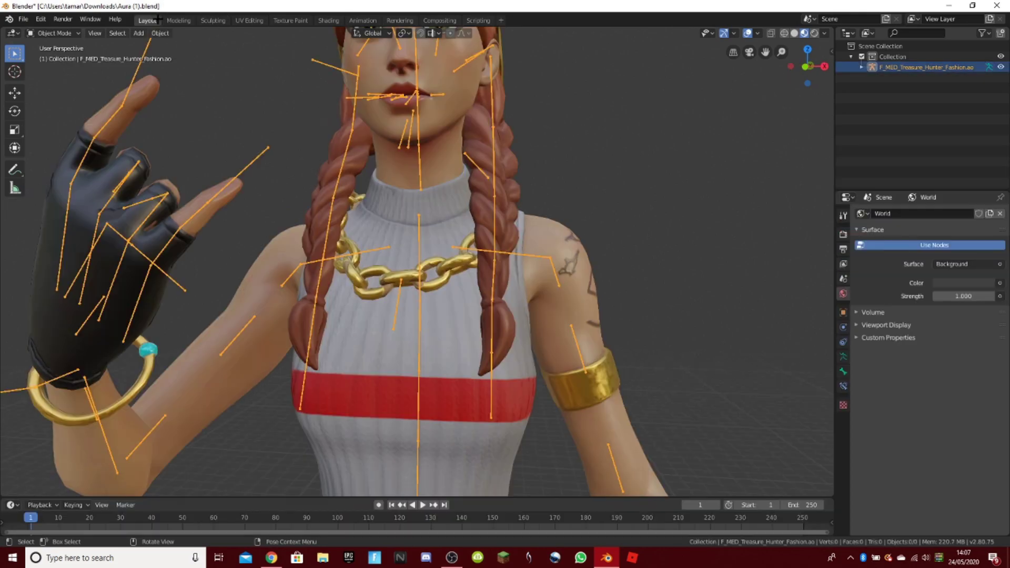
left_click(74, 31)
left_click(55, 68)
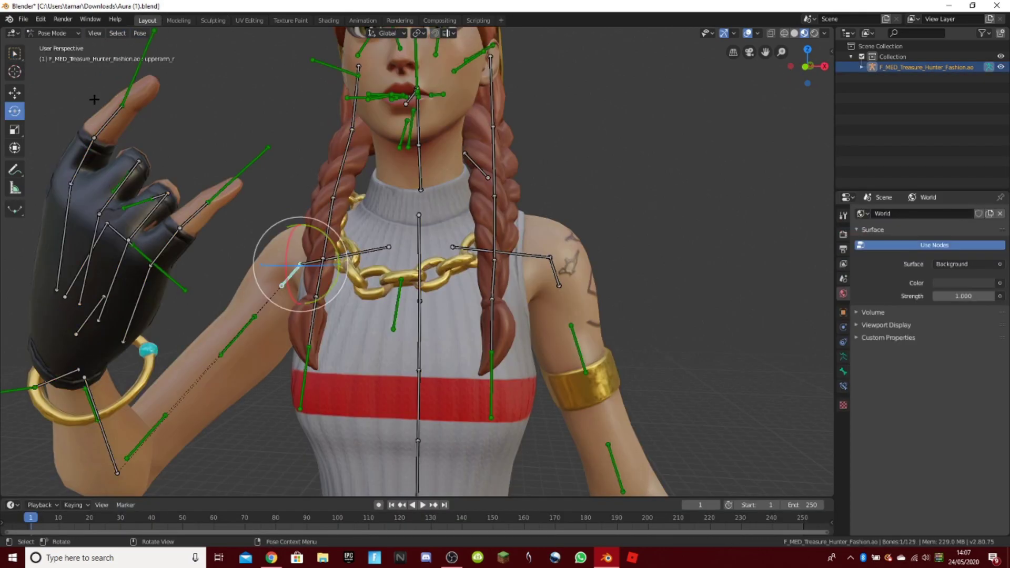
scroll(425, 376, "down", 5)
left_click_drag(806, 67, 758, 68)
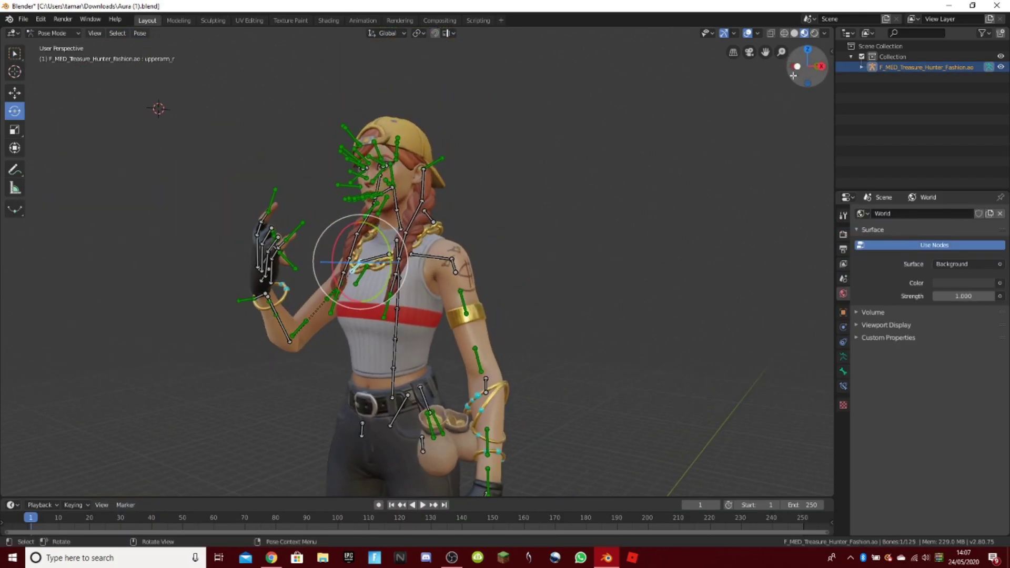
left_click(403, 356)
left_click(400, 356)
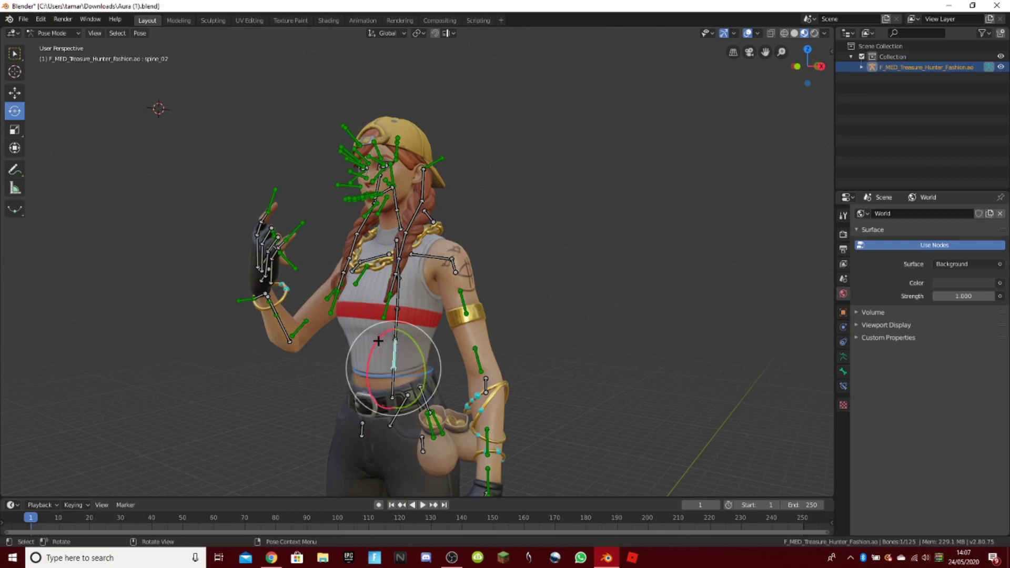
left_click_drag(380, 343, 387, 338)
Step: Rotate the upper spine bones, undo the last small rotation of spine_04 and check the pose in the Sculpting workspace
left_click_drag(387, 376, 425, 295)
left_click(404, 325)
left_click(408, 291)
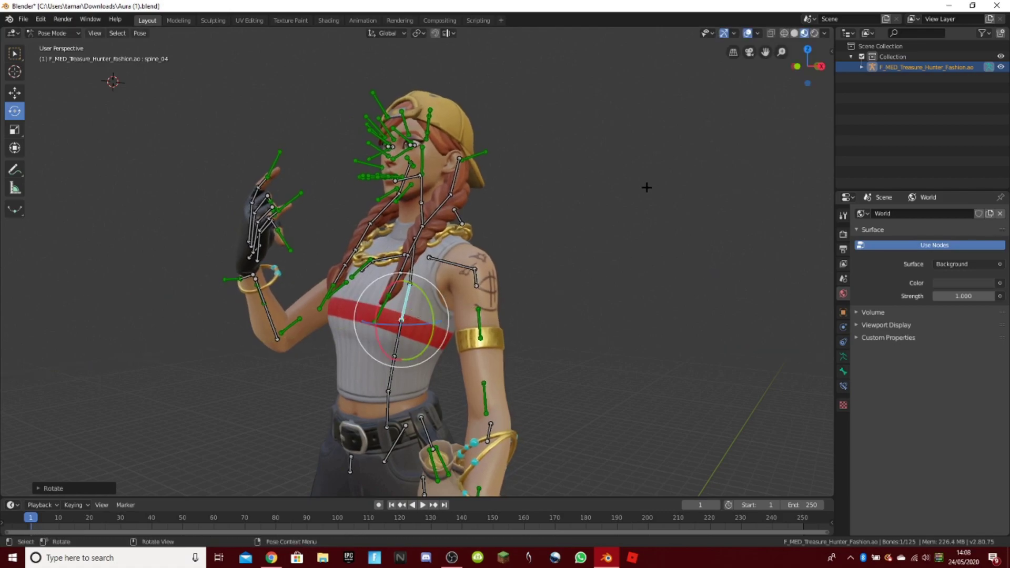
key("ctrl+z")
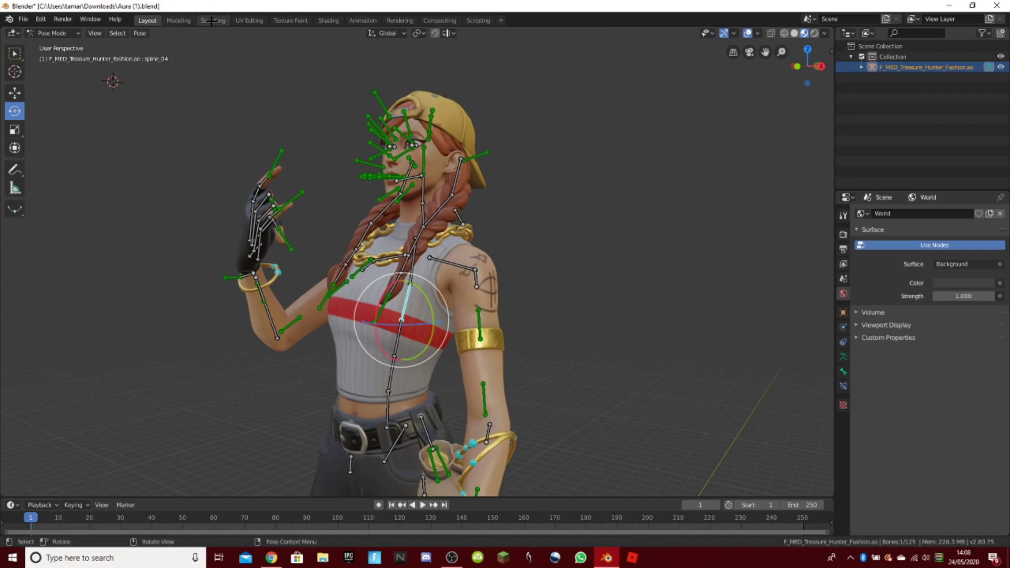
left_click(211, 21)
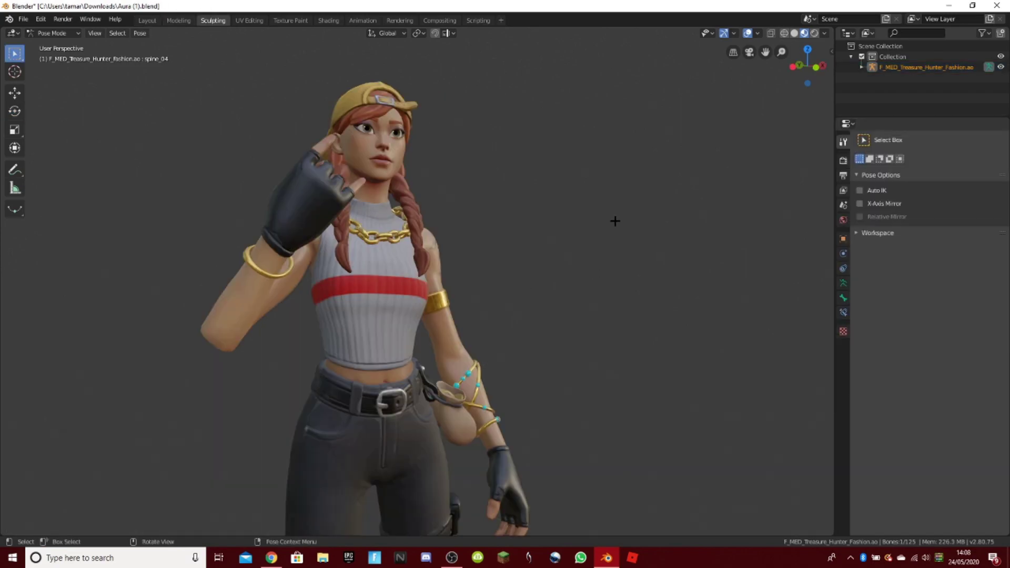
Step: Go back to Pose Mode in the Layout workspace and turn the neck_01 bone so the face points toward the raised hand
left_click(146, 21)
left_click(39, 33)
left_click(48, 66)
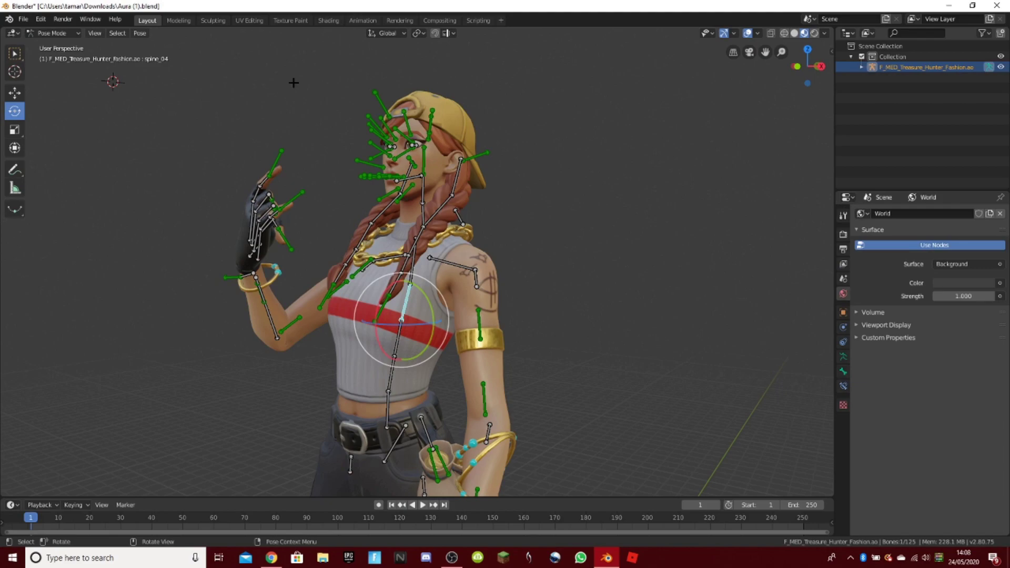
mouse_move(813, 67)
left_mouse_down()
mouse_move(863, 69)
mouse_move(814, 71)
mouse_move(827, 74)
left_mouse_up()
left_click(436, 214)
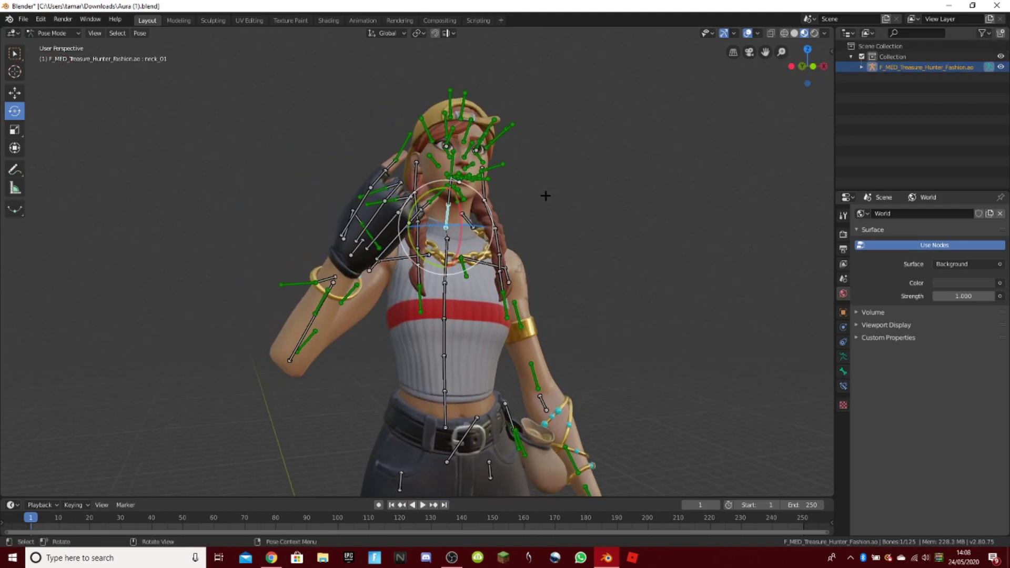
left_click_drag(458, 206, 422, 199)
key("r")
key("r")
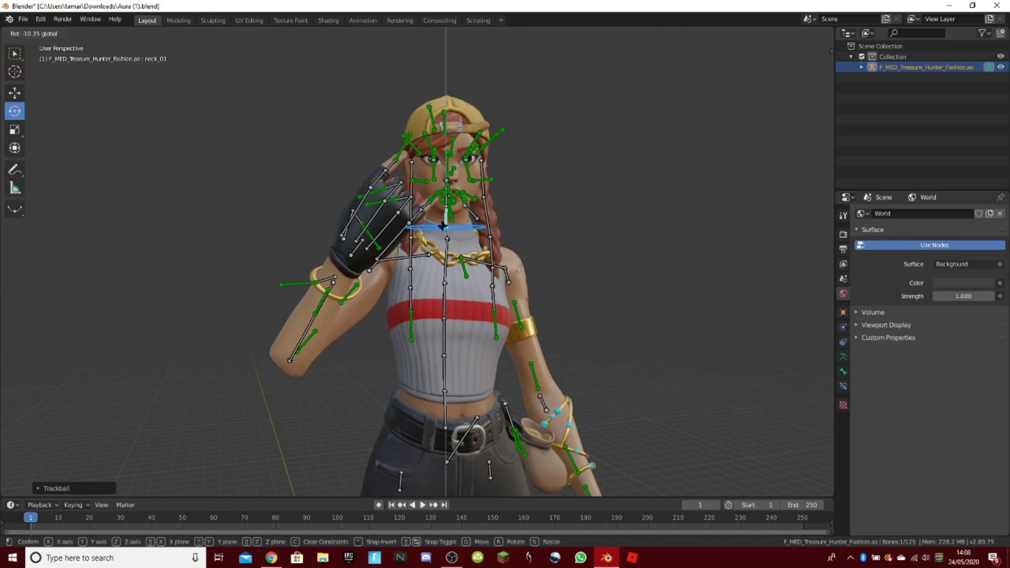
left_click_drag(443, 226, 445, 227)
Step: Rotate the dyn_ponytail_l_03 bone so the left braid swings outward toward the shoulder, and deselect it
scroll(618, 230, "up", 2)
left_click(558, 233)
left_click(529, 232)
left_click(549, 213)
left_click_drag(548, 213, 545, 200)
left_click(625, 205)
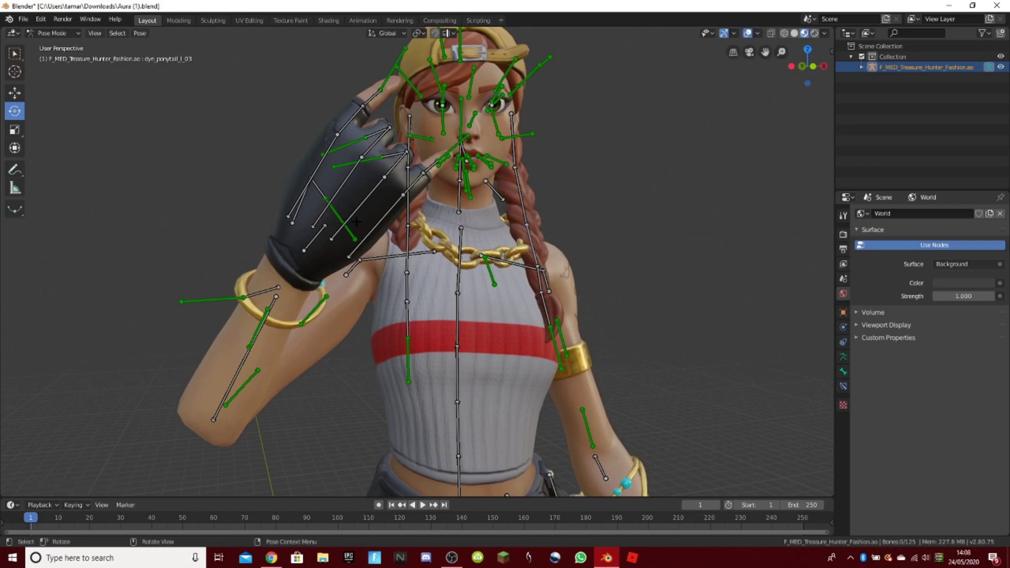
Step: Rotate the dyn_ponytail_r_03 bone to swing the right braid inward over the chest, and check it in the Sculpting workspace
left_click(406, 239)
left_click_drag(420, 212, 425, 194)
left_click(643, 191)
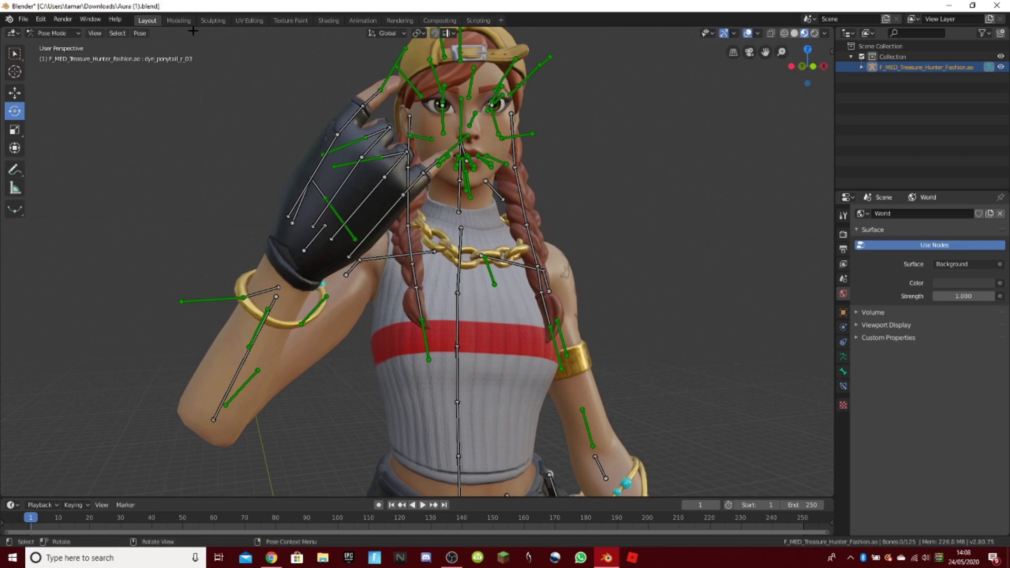
left_click(209, 19)
Step: Return to the Layout workspace in Pose Mode and tilt the head slightly with the neck_01 bone
left_click(147, 20)
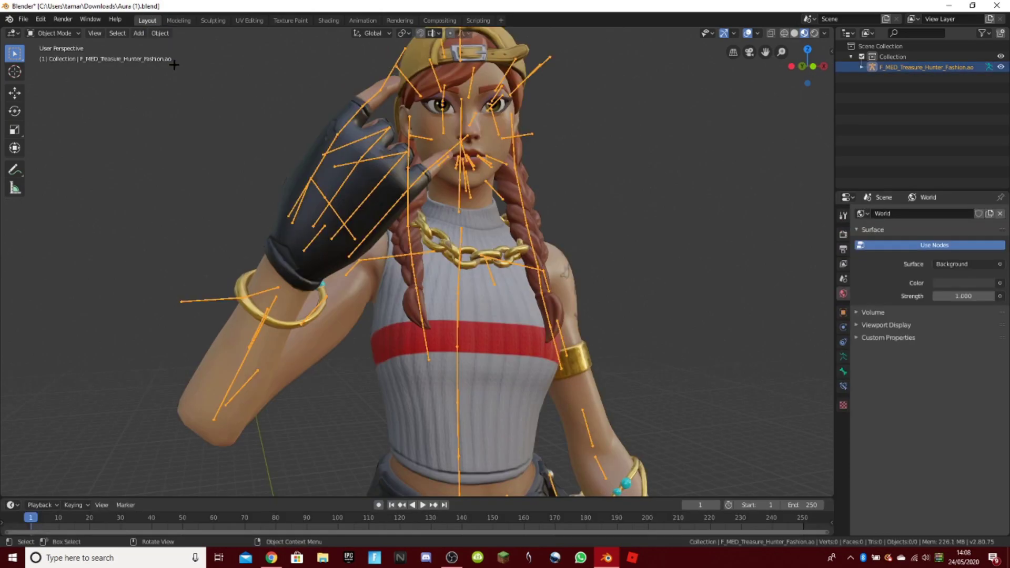
left_click(15, 111)
left_click(462, 209)
left_click_drag(433, 182, 429, 185)
Step: Rotate the dyn_ponytail_r_03 bone so the right braid lies outside the shirt, and deselect it
left_click(413, 243)
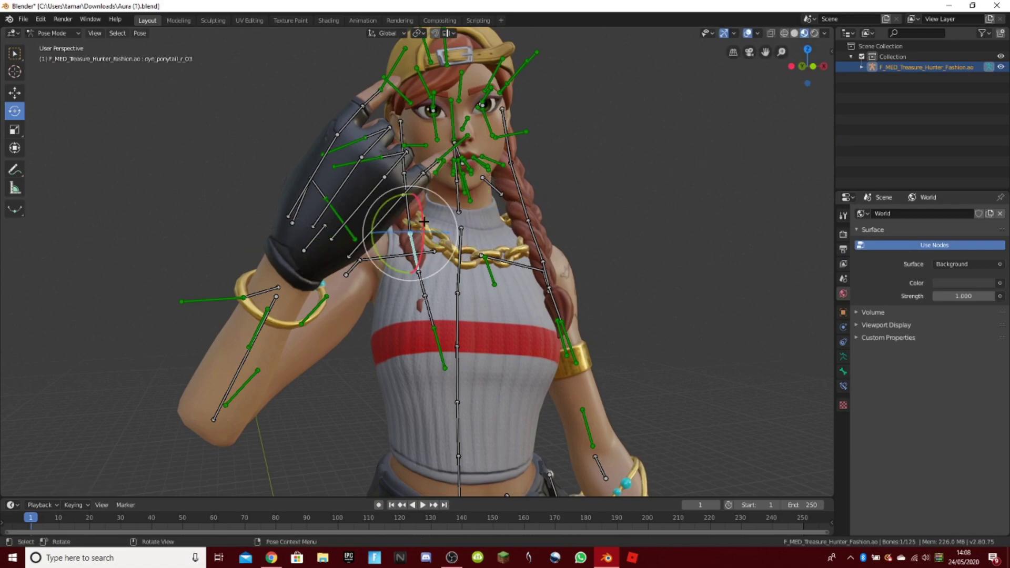
left_click_drag(423, 222, 419, 216)
left_click(525, 112)
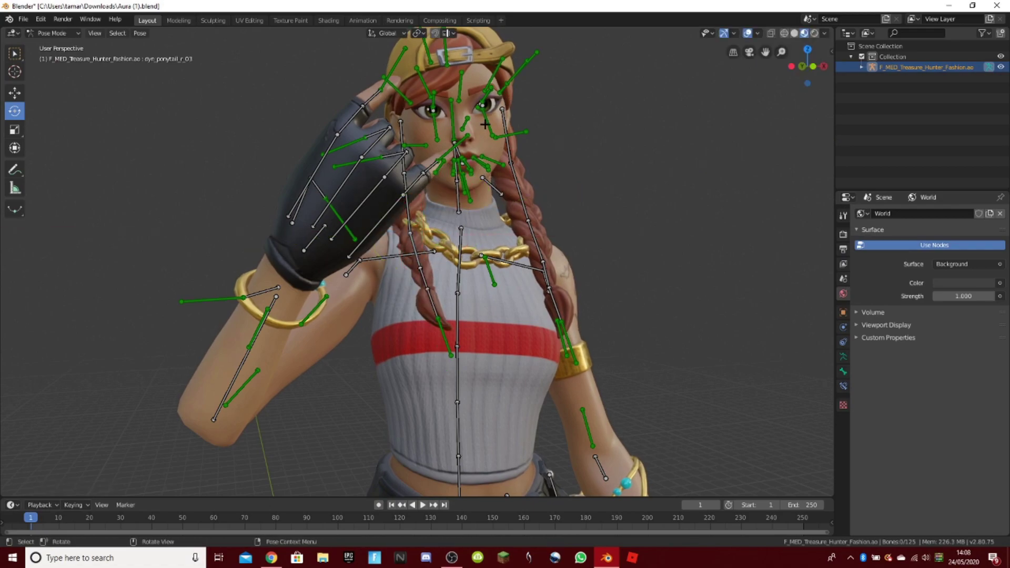
Step: Rotate the neck_01 bone again to adjust the head tilt, and check the pose in the Sculpting workspace
left_click(458, 210)
left_click_drag(459, 211, 458, 208)
left_click(222, 23)
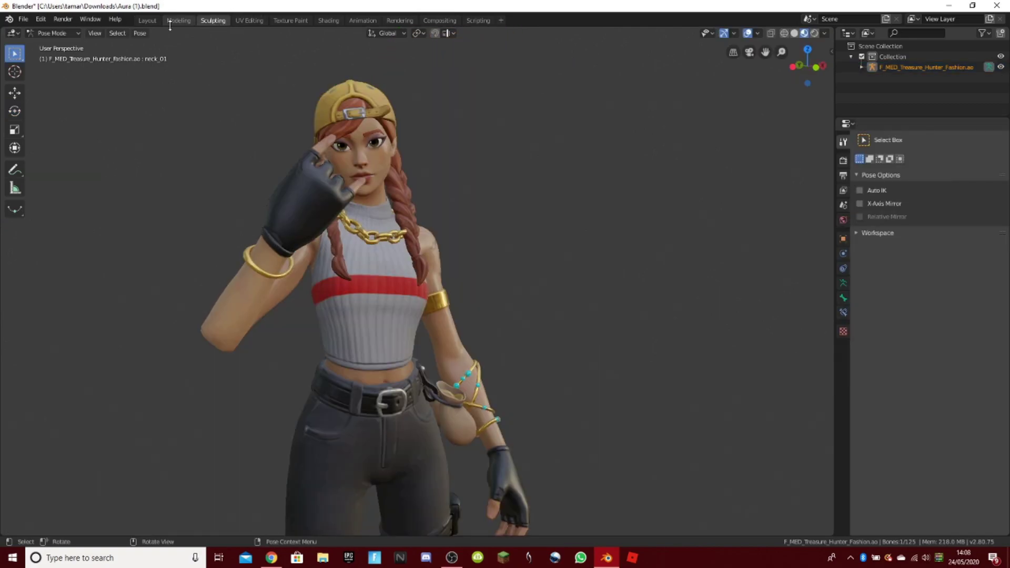
Step: Return to Pose Mode in the Layout workspace and rotate the dyn_ponytail_r_02 bone to move the right braid inward
left_click(147, 20)
left_click(55, 33)
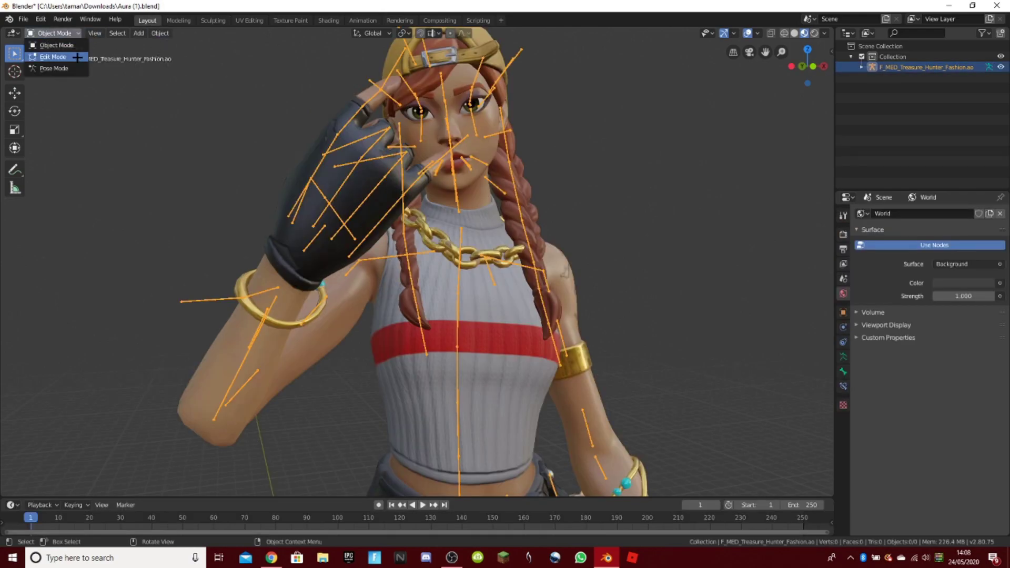
left_click(56, 68)
scroll(326, 189, "up", 1)
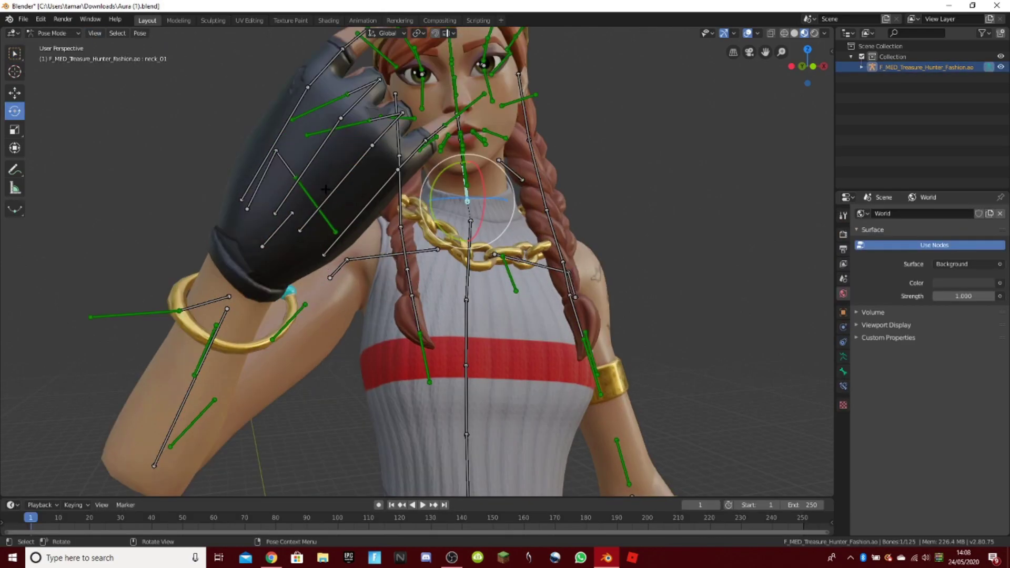
left_click(401, 207)
left_click_drag(411, 140, 414, 138)
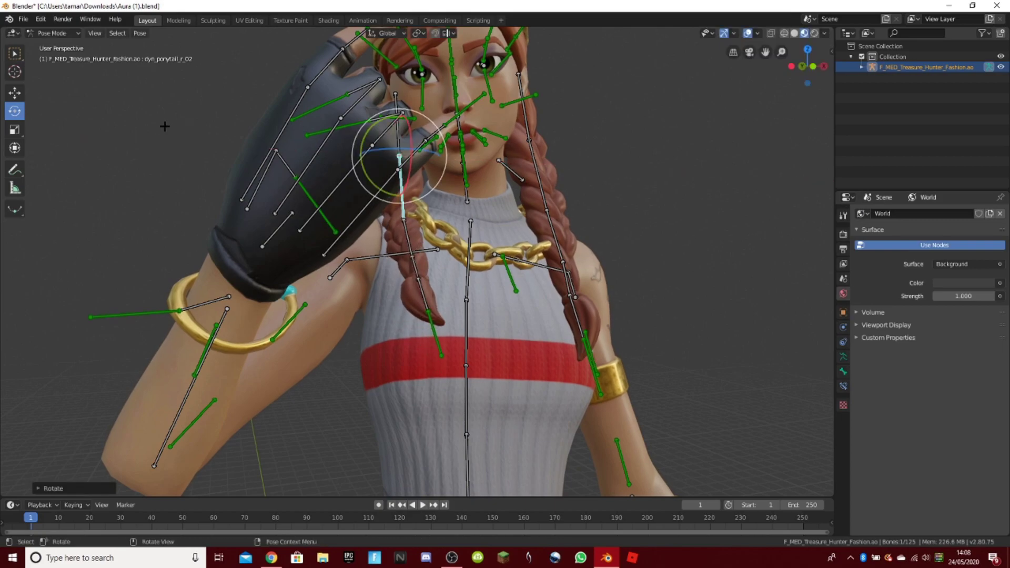
Step: Rotate the dyn_ponytail_r_03 bone slightly, deselect it and view the finished pose in the Sculpting workspace
left_click(409, 240)
left_click_drag(416, 207, 415, 211)
left_click(116, 161)
left_click(207, 20)
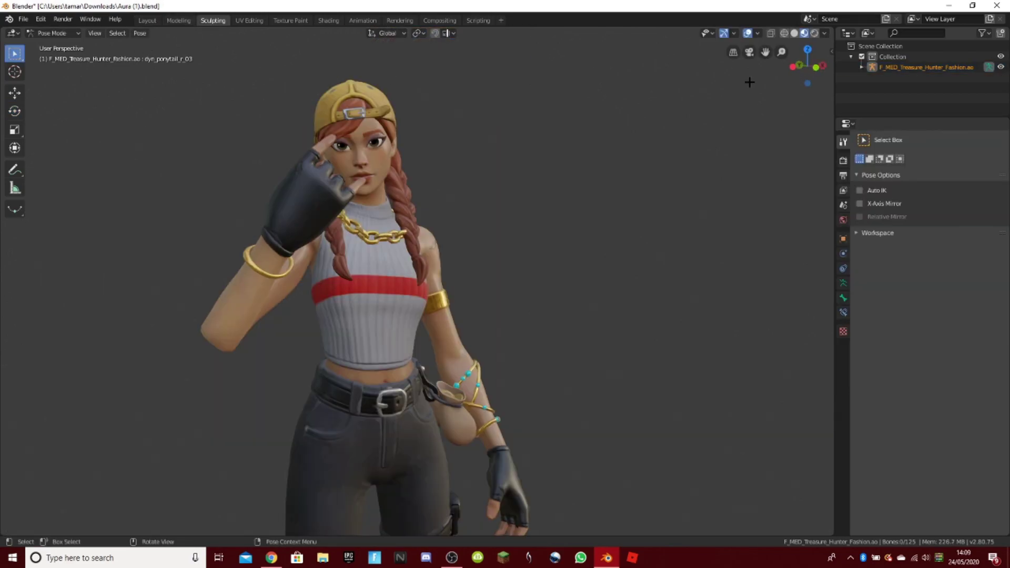
left_click_drag(766, 54, 782, 97)
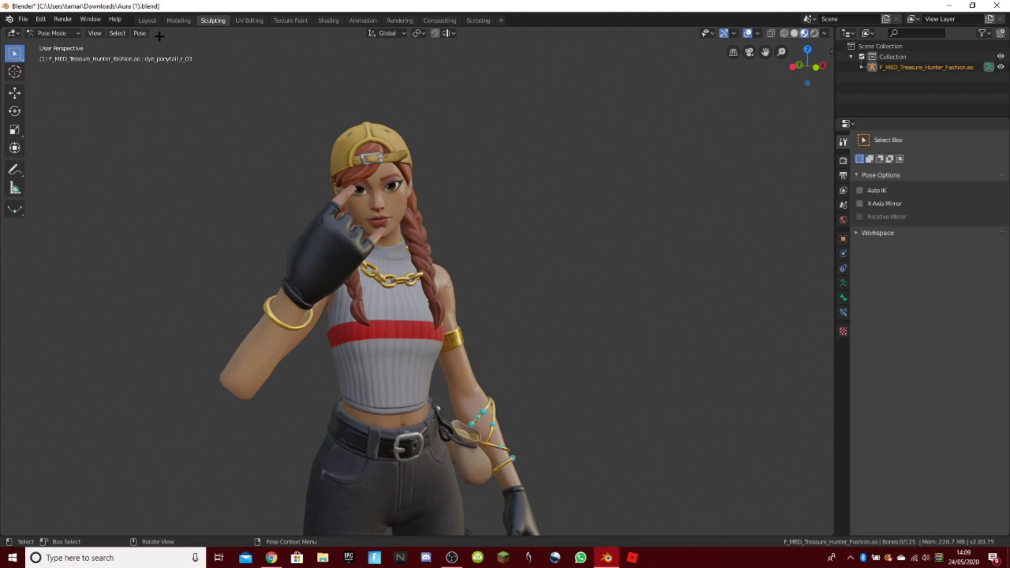
Step: Return to Pose Mode in the Layout workspace, rotate the upperarm_r bone to lower the hand from the face, and check the pose in Sculpting
left_click(147, 20)
left_click(55, 33)
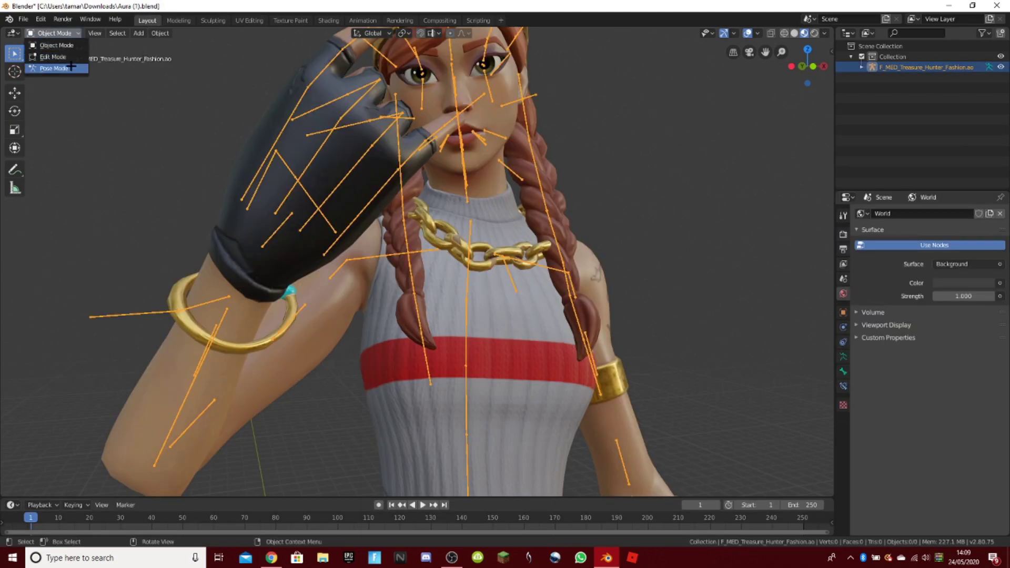
left_click(52, 68)
left_click(360, 254)
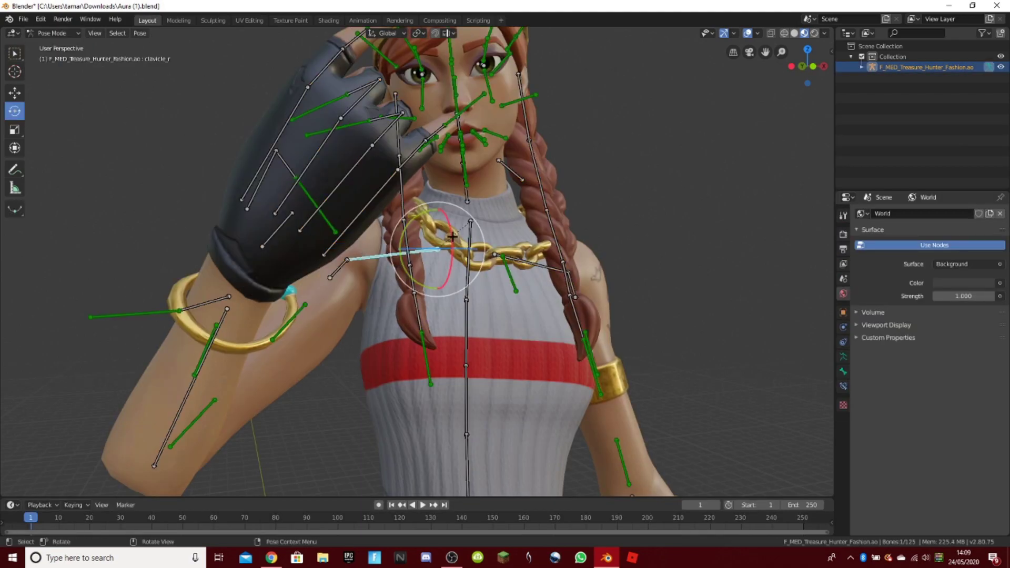
left_click(341, 266)
left_click_drag(357, 240, 354, 271)
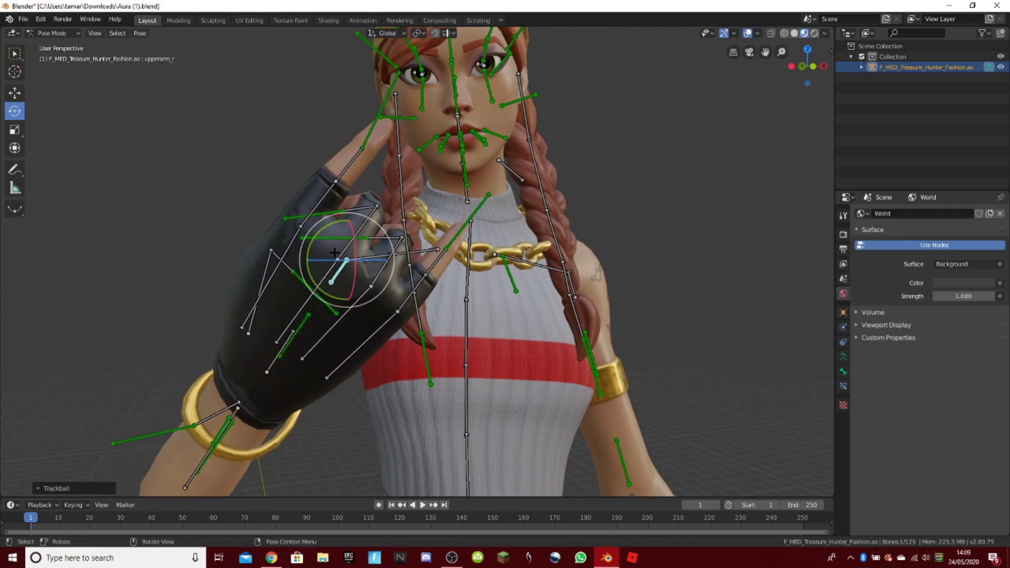
left_click_drag(318, 235, 310, 247)
left_click(219, 22)
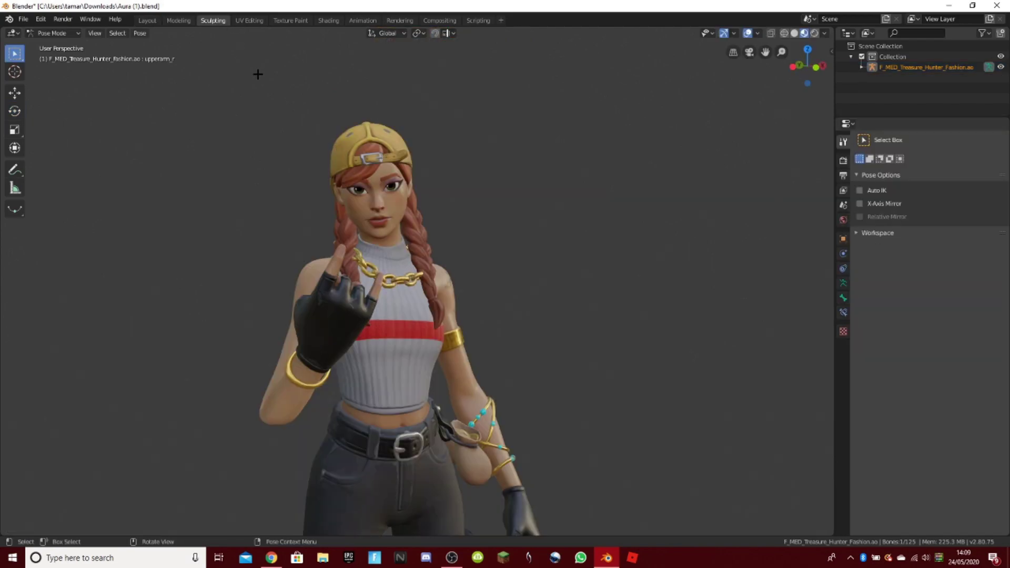
Step: Return to Pose Mode in the Layout workspace and rotate the middle_02_r bone to adjust the curled middle finger of the right hand
left_click(150, 19)
left_click(59, 35)
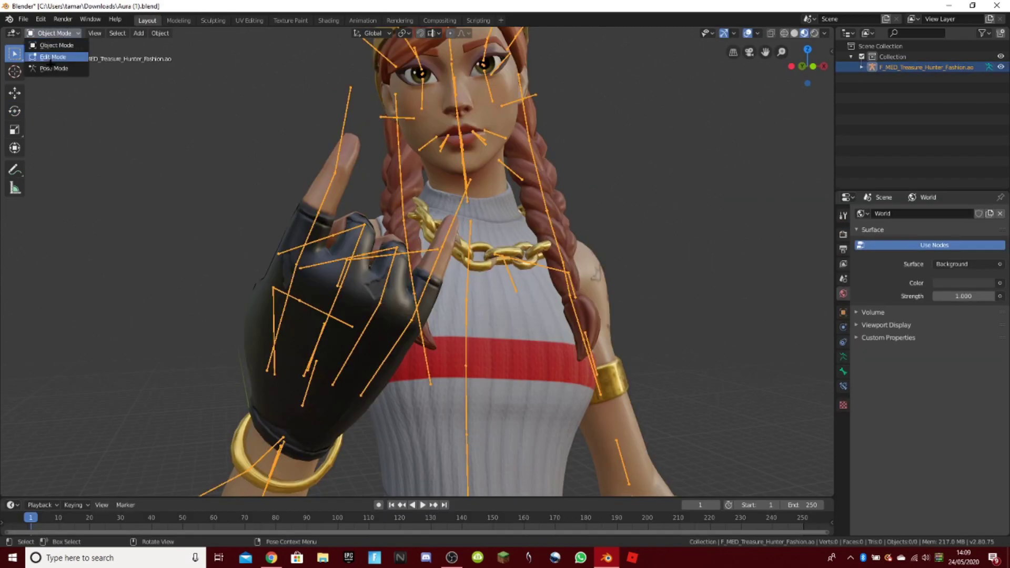
left_click(57, 68)
scroll(227, 225, "up", 1)
left_click(242, 196)
left_click(330, 237)
left_click_drag(307, 282, 297, 216)
left_click(320, 233)
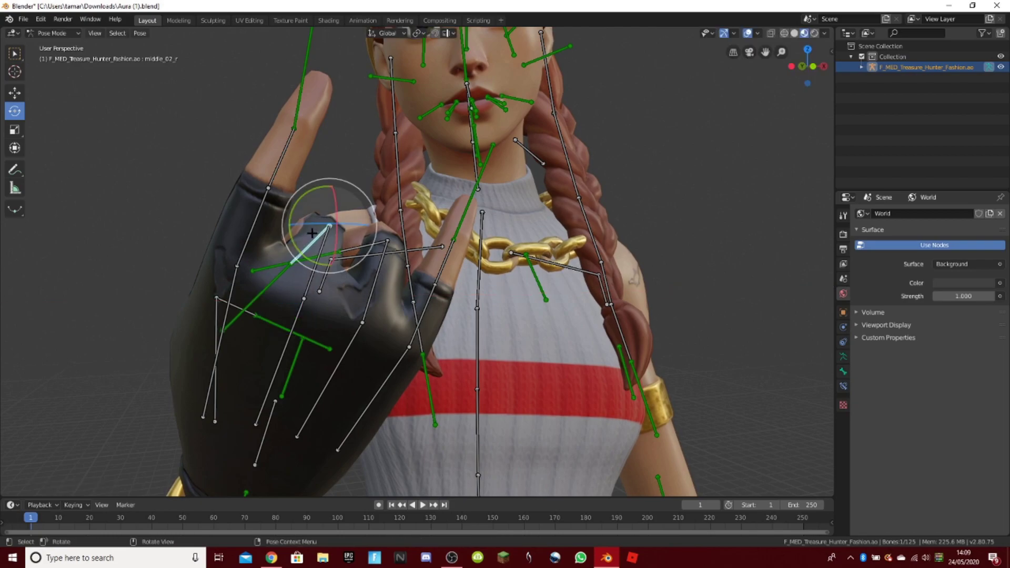
key("r")
left_click(296, 196)
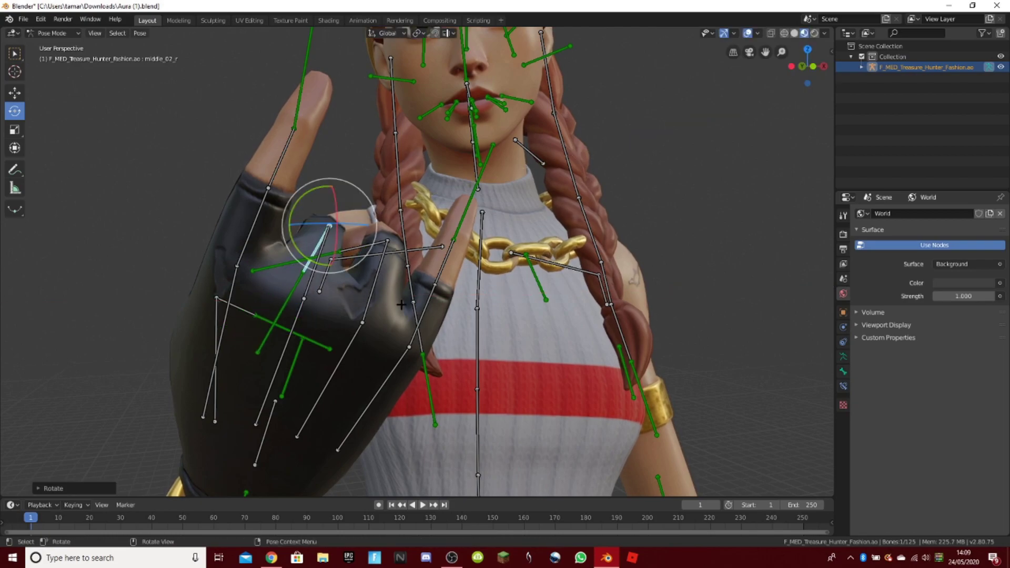
Step: Rotate the ring_01_r and ring_02_r bones to refine the curl of the right ring finger
left_click(367, 311)
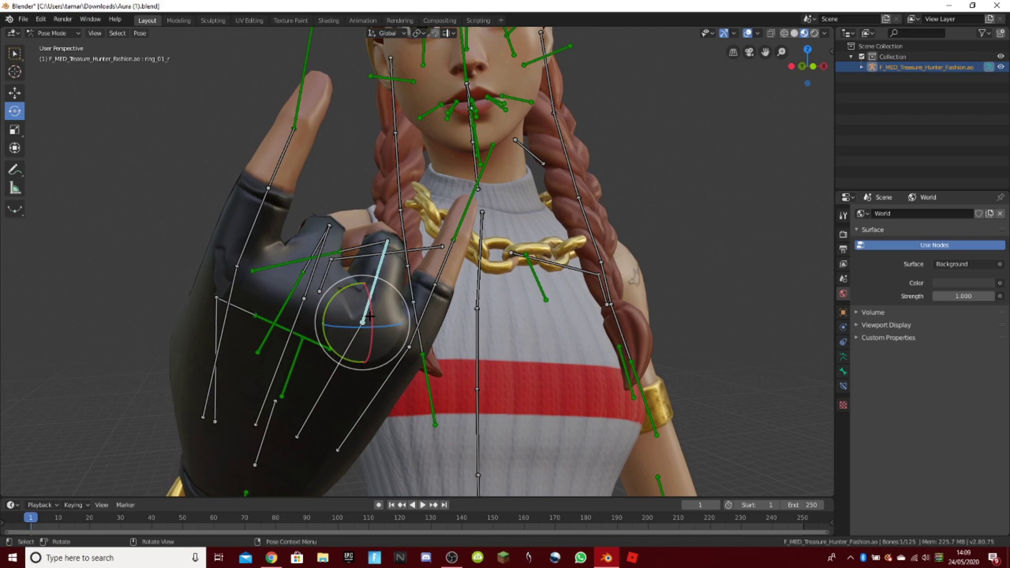
key("r")
left_click(365, 282)
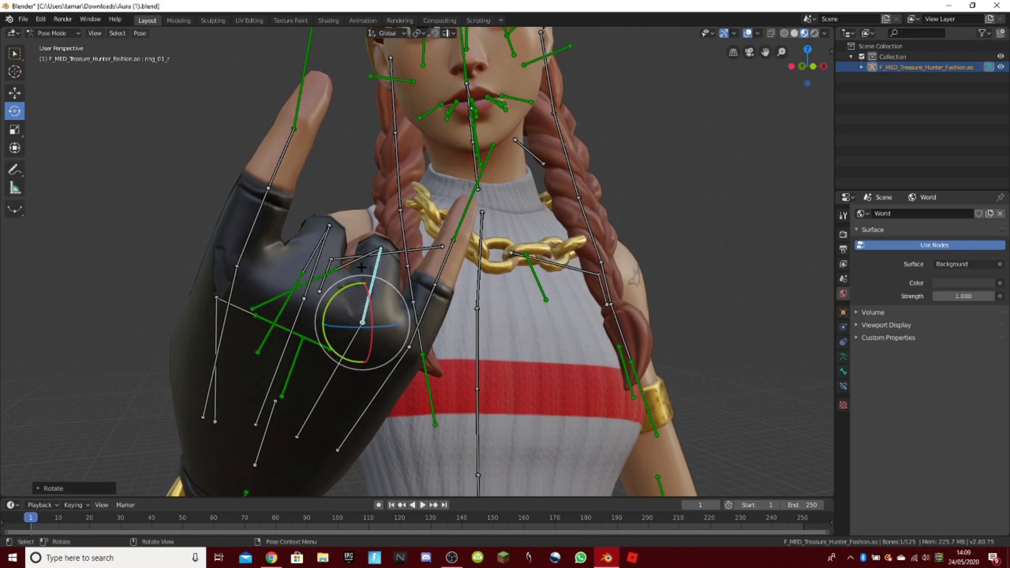
left_click(355, 260)
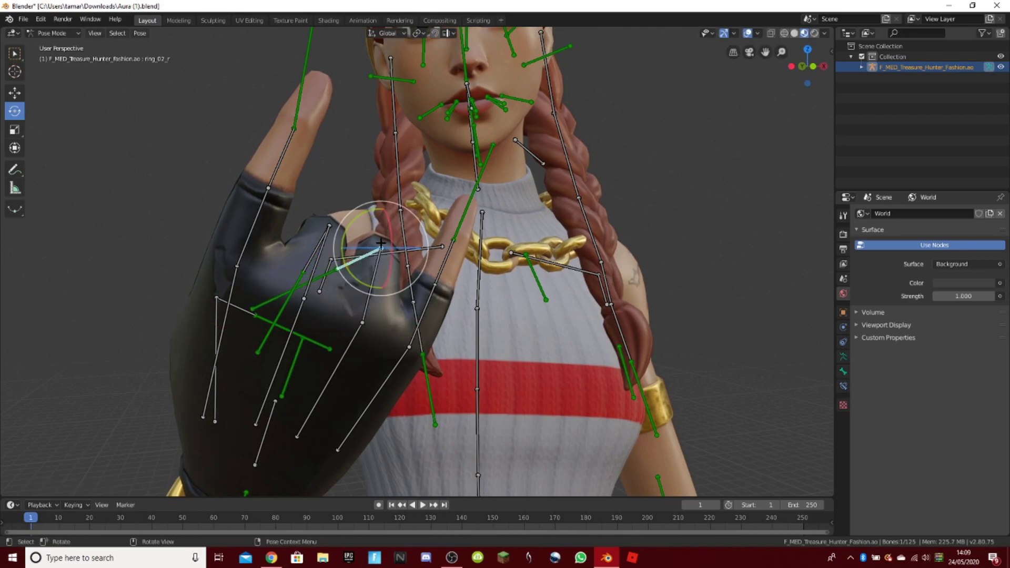
key("r")
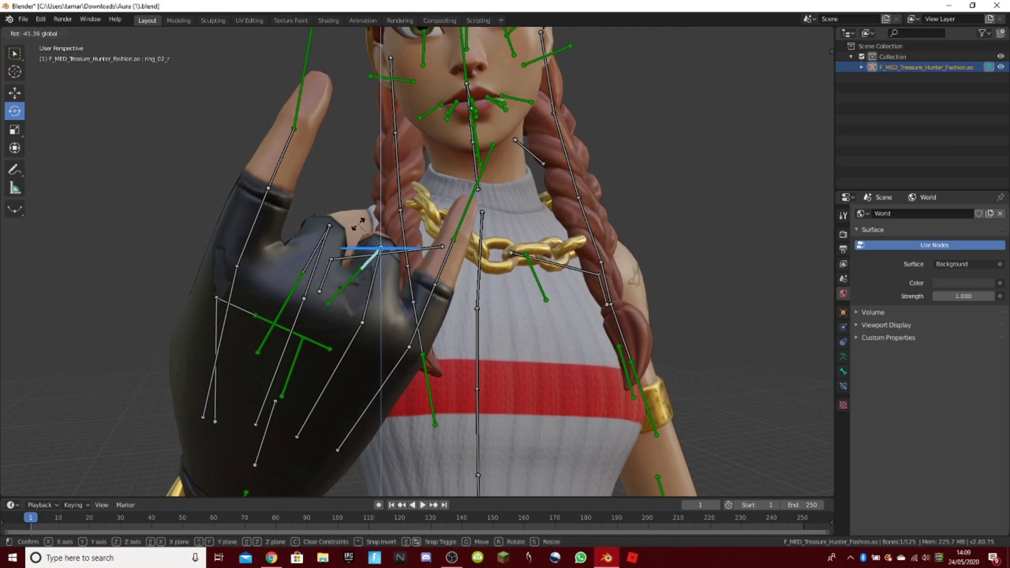
left_click(361, 227)
Step: Rotate the ring_01_r bone slightly again and inspect the hand pose from another angle in the Sculpting workspace
left_click(367, 288)
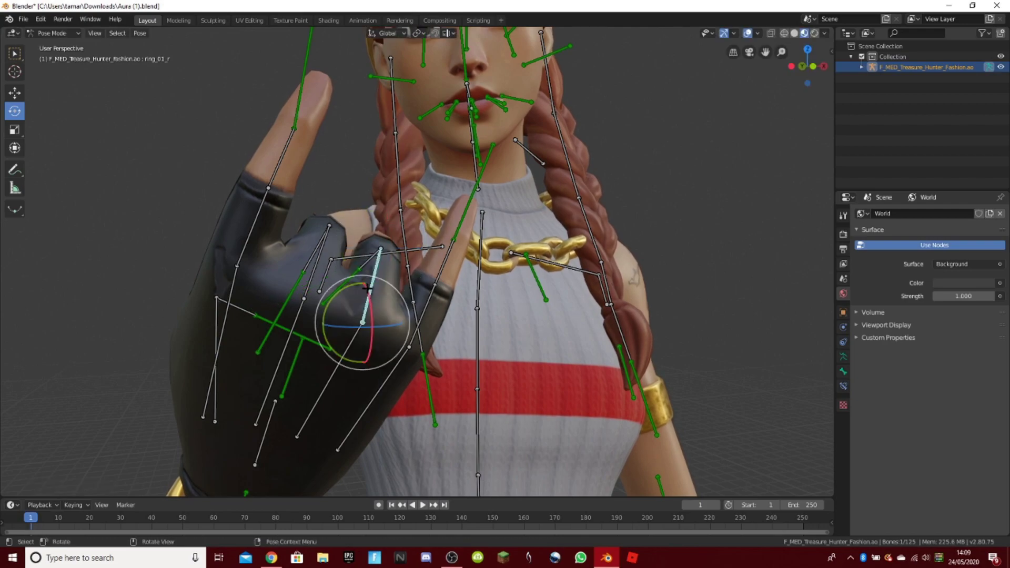
left_click_drag(367, 289, 364, 279)
left_click(213, 20)
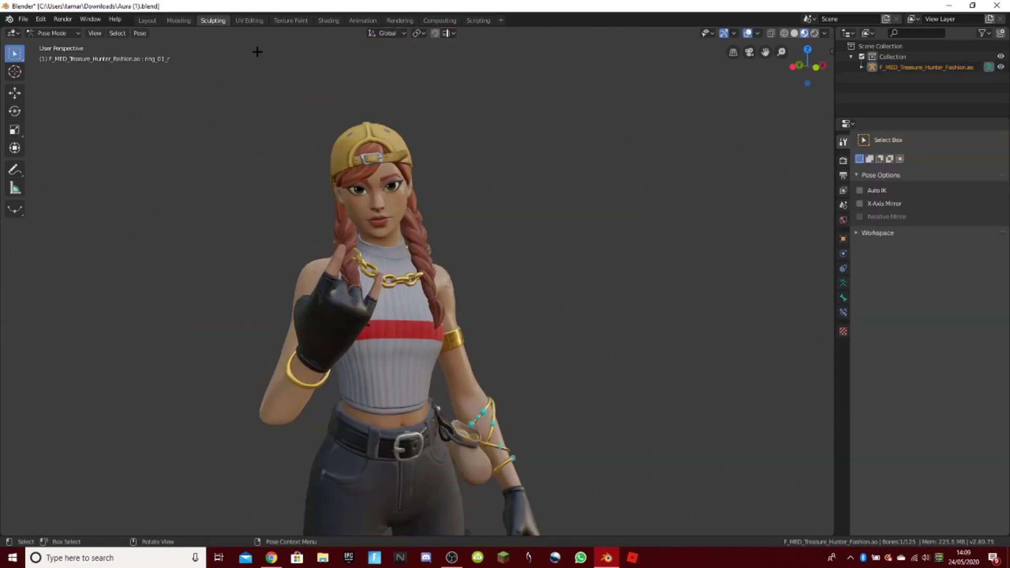
left_click_drag(807, 66, 815, 66)
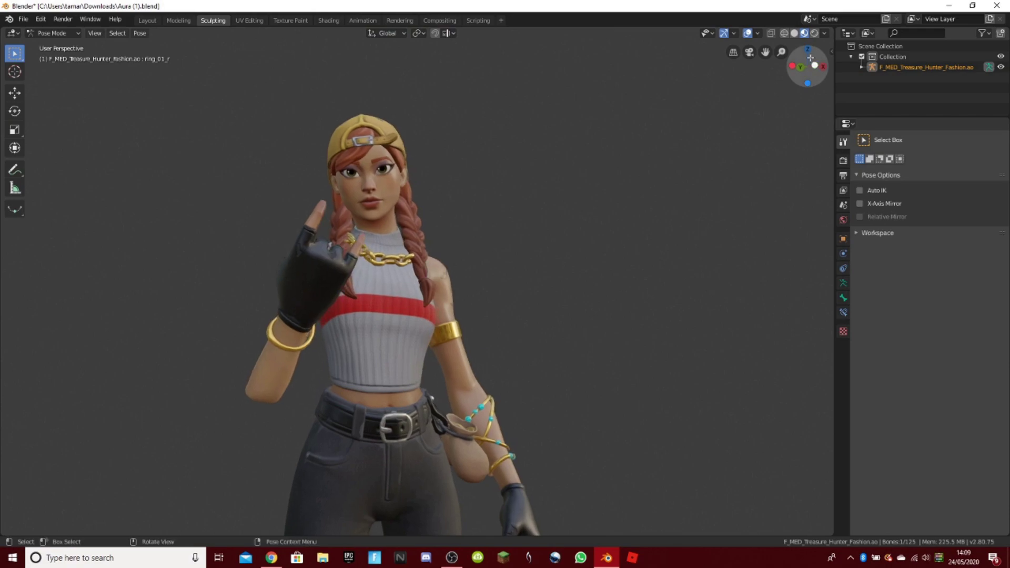
Step: Return the armature to Pose Mode in the Layout workspace and frame the character's face for editing
left_click(147, 21)
scroll(453, 162, "down", 5)
left_click(55, 32)
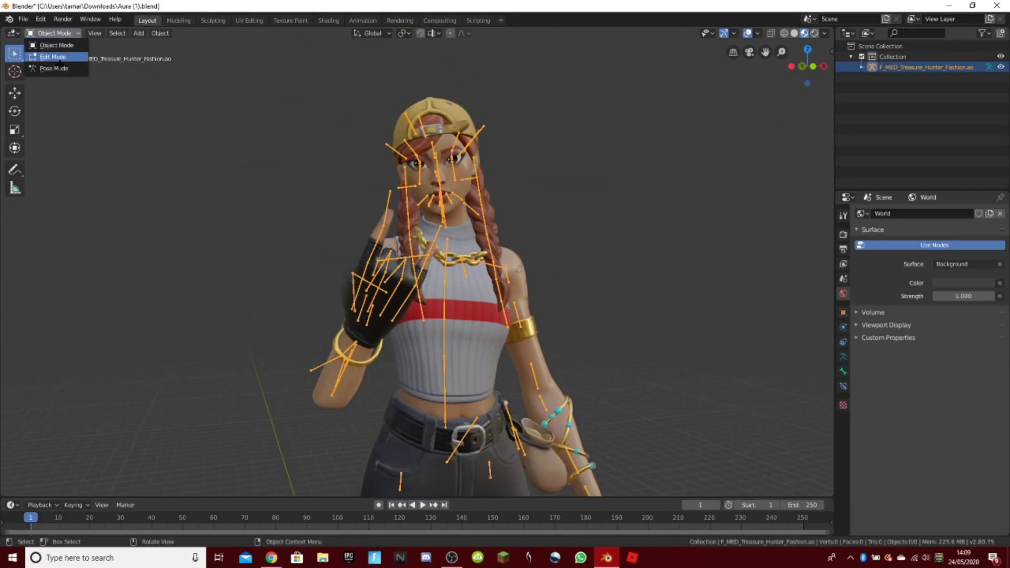
left_click(63, 68)
key("b")
left_click_drag(361, 68, 593, 300)
left_click(313, 123)
left_click_drag(765, 52, 842, 77)
Step: Move the C_brow_mid bone down to pull the inner eyebrows lower
left_click(15, 93)
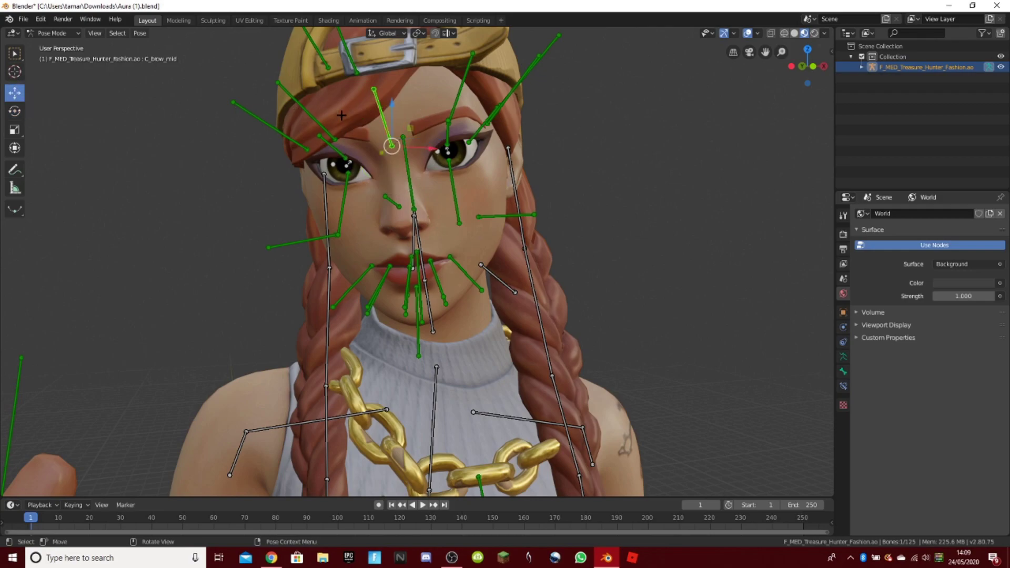
left_click(453, 110)
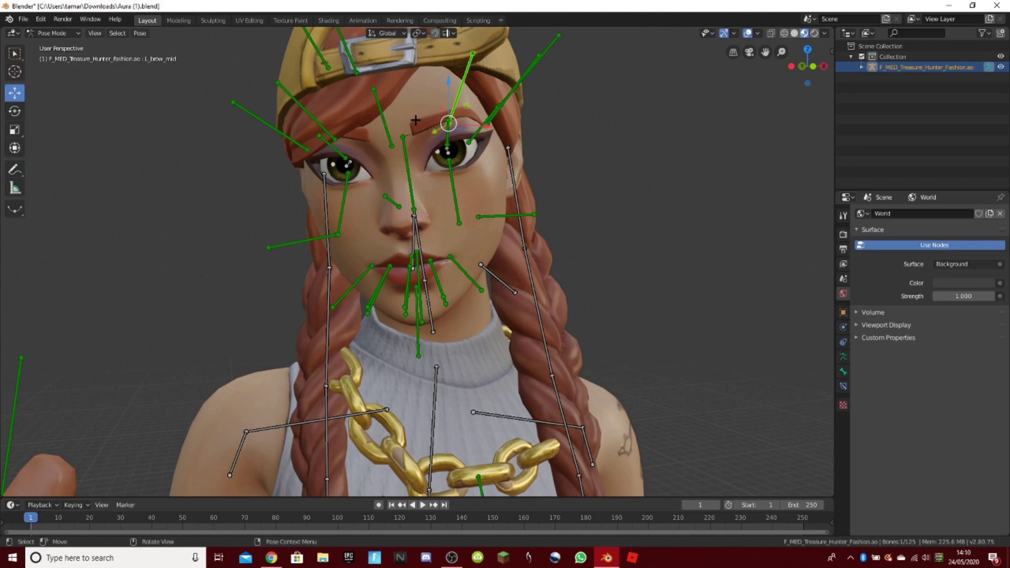
left_click(385, 135)
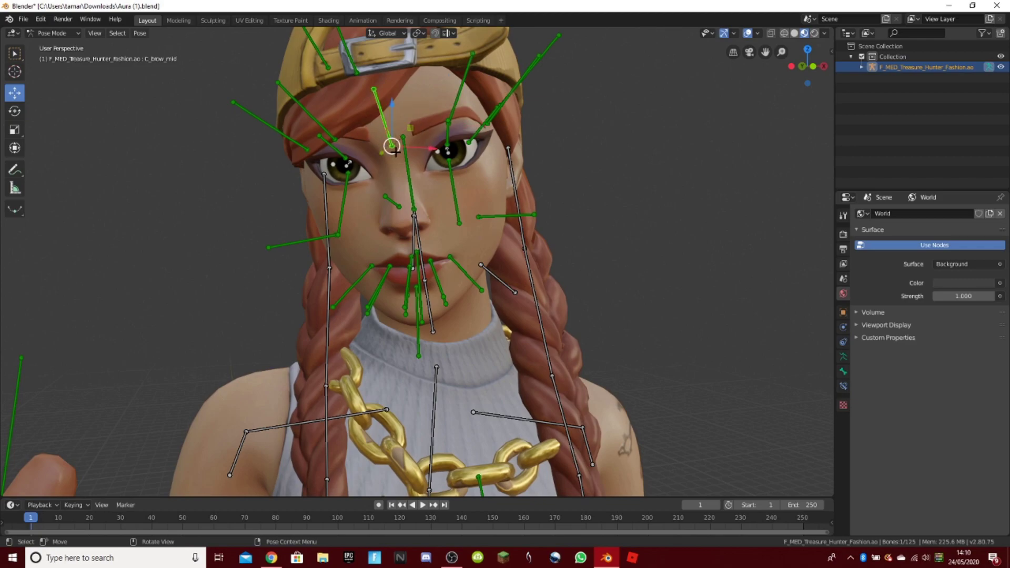
left_click_drag(389, 147, 396, 165)
Step: Lower the L_brow_mid bone and the matching mid-brow bone above the right eye
left_click(450, 115)
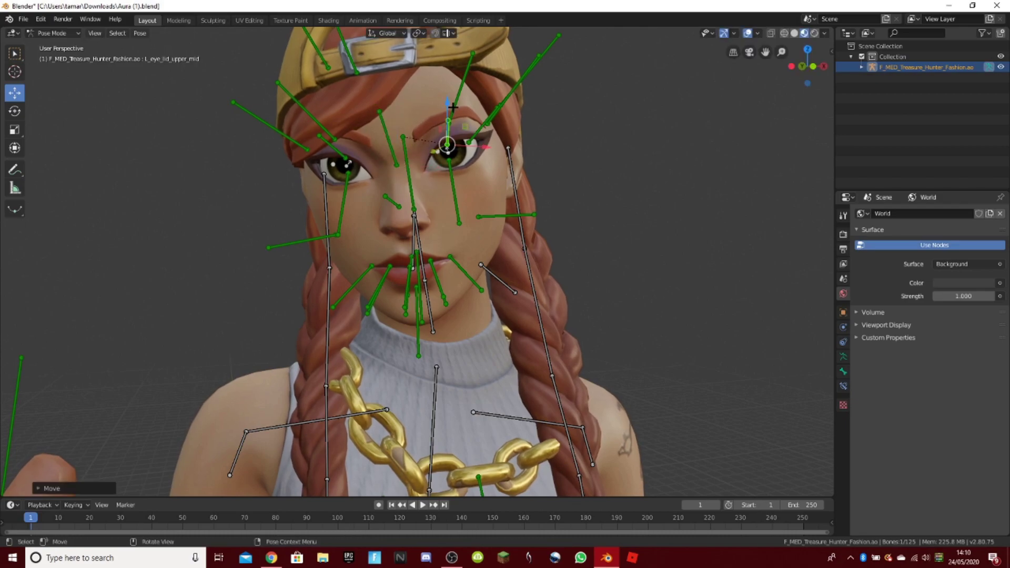
left_click(458, 90)
left_click_drag(448, 122, 449, 136)
left_click(323, 128)
left_click_drag(324, 130, 300, 151)
left_click(303, 150)
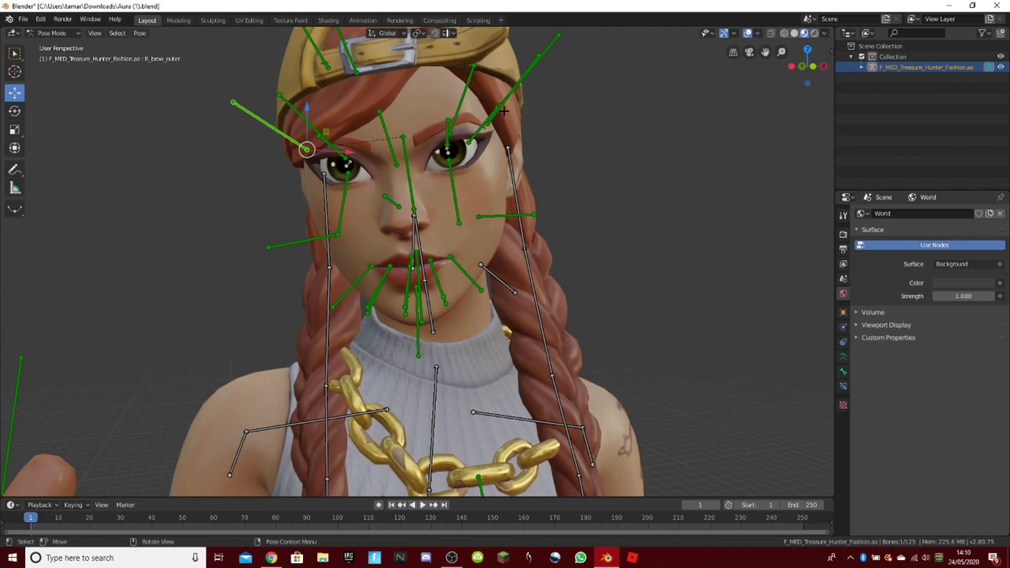
left_click(549, 48)
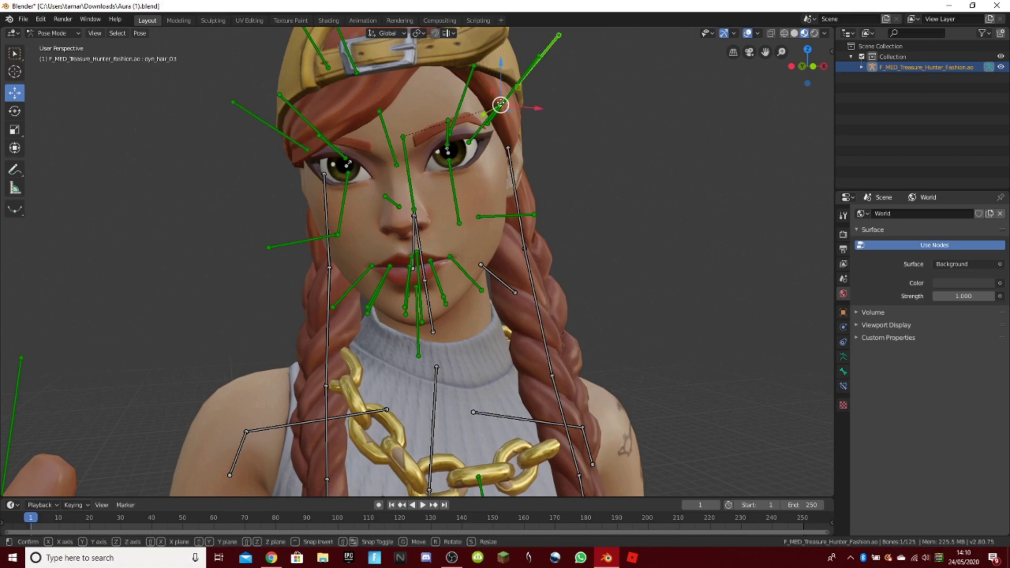
left_click(757, 71)
left_click_drag(806, 67, 549, 90)
left_click(500, 174)
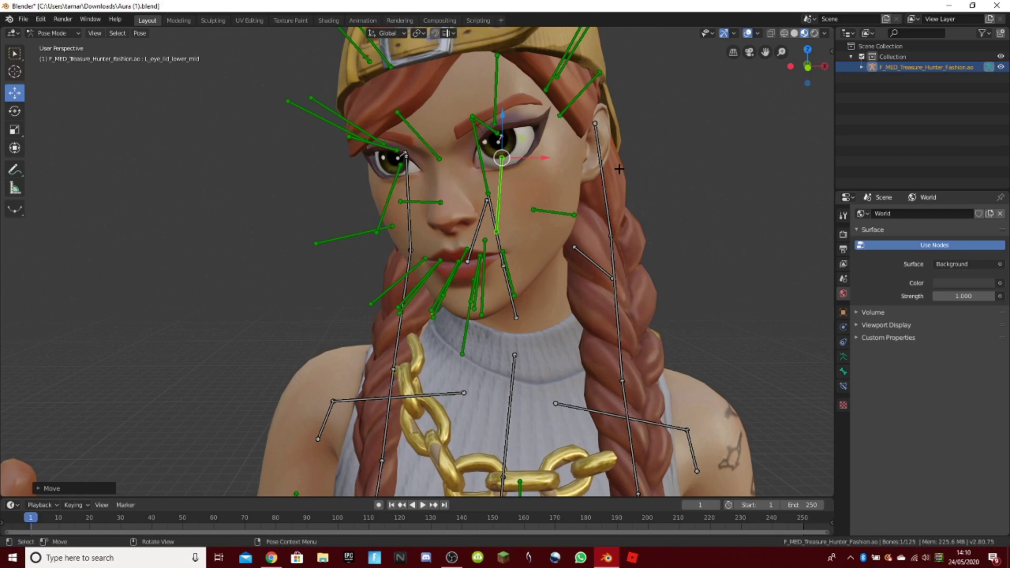
key("ctrl+z")
left_click_drag(818, 74, 851, 75)
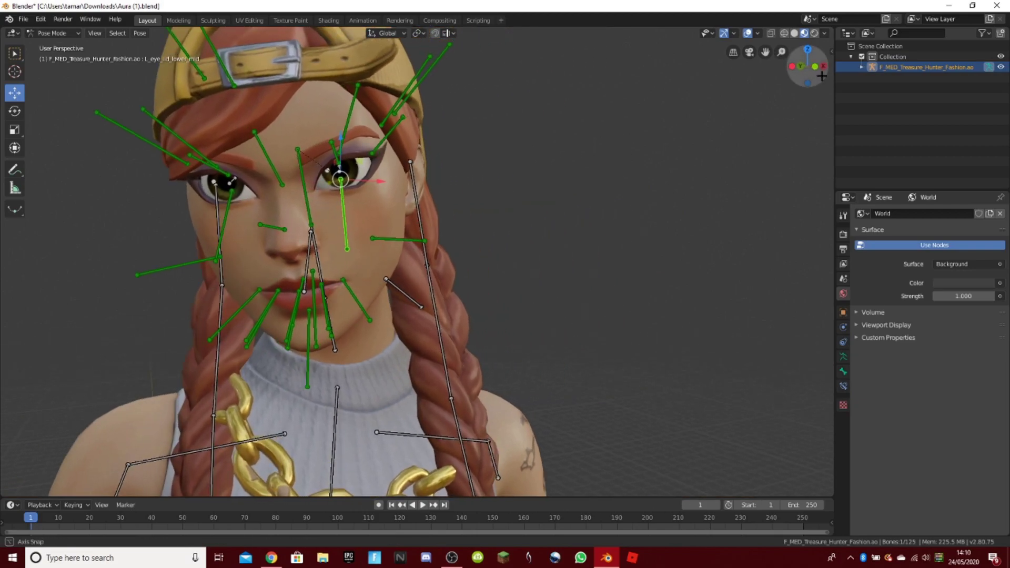
Step: Raise the L_lip_corner bone and the opposite lip corner bone to shape the mouth into a smile
left_click(339, 283)
left_click_drag(341, 280, 343, 263)
left_click_drag(260, 291, 258, 262)
left_click(348, 267)
left_click_drag(347, 267, 347, 259)
Step: Try moving the C_brow_mid bone further down and check the expression in the Sculpting workspace
left_click(280, 182)
left_click_drag(280, 182, 282, 195)
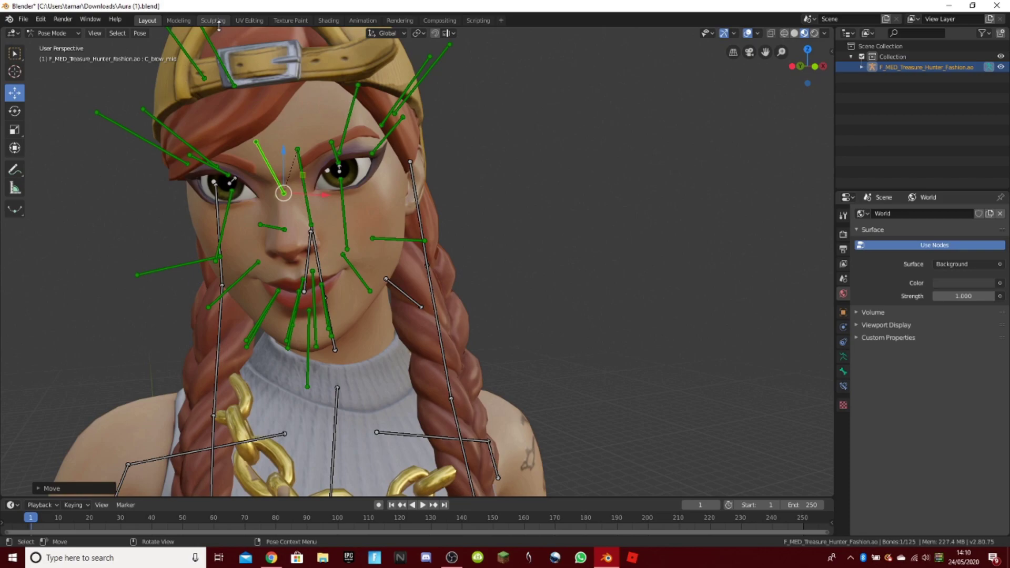
left_click(213, 20)
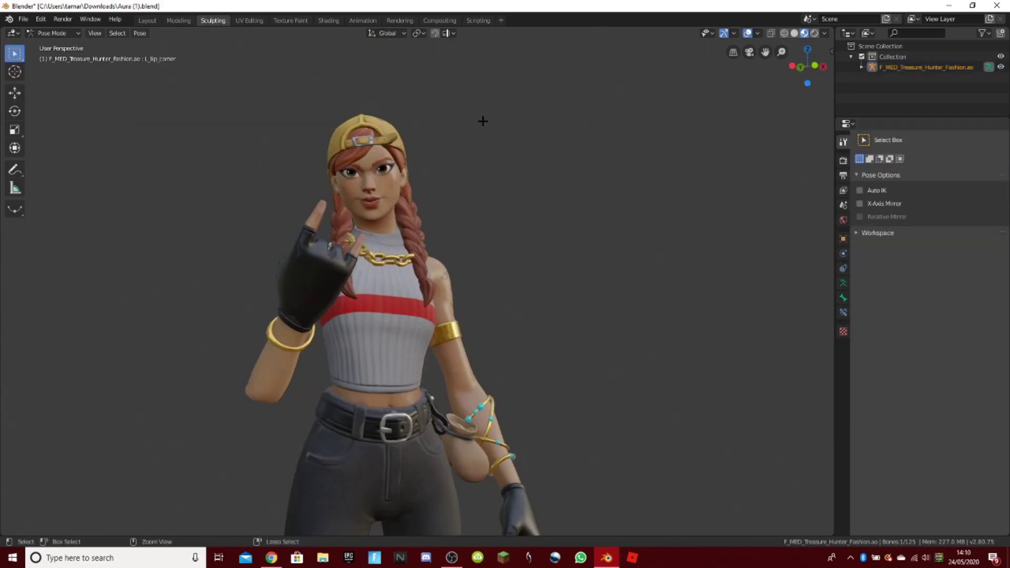
Step: Raise the right lip corner bone slightly, try nudging the C_brow_mid bone, and check the smirk in the Sculpting workspace
left_click(148, 20)
left_click_drag(258, 289, 257, 281)
left_click(282, 185)
left_click_drag(282, 155, 281, 166)
left_click(213, 20)
left_click_drag(806, 67, 798, 67)
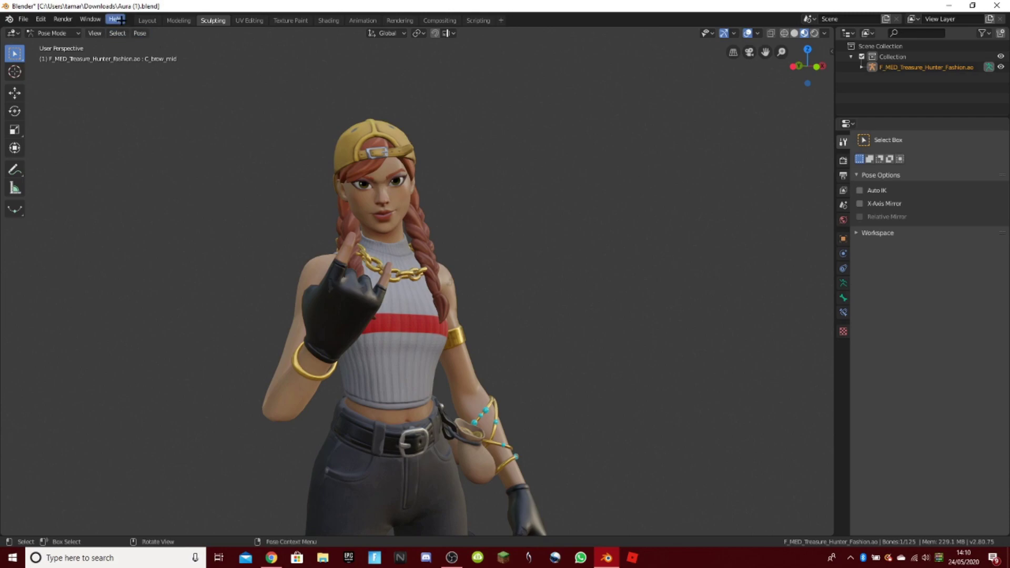
Step: Return to Pose Mode in the Layout workspace and raise the L_brow_outer and R_brow_outer bones to lift the outer eyebrows
left_click(147, 21)
left_click(55, 33)
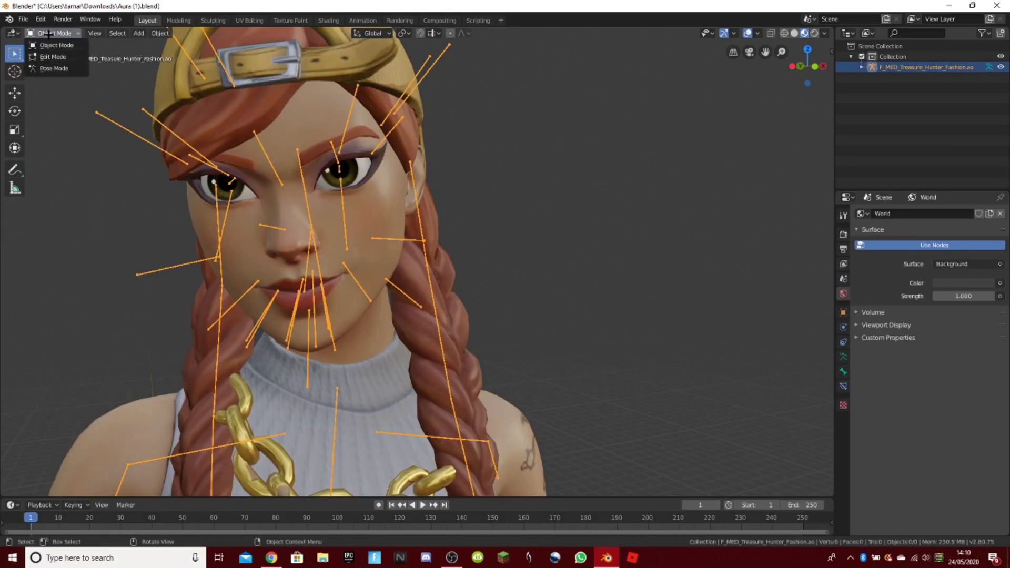
left_click(48, 64)
left_click_drag(381, 123, 374, 110)
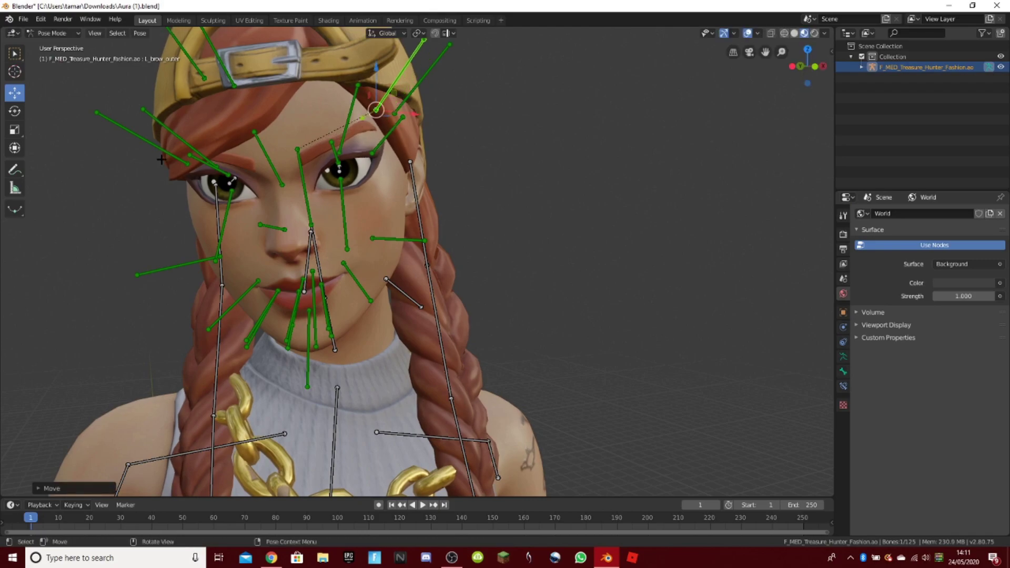
left_click_drag(180, 165, 179, 156)
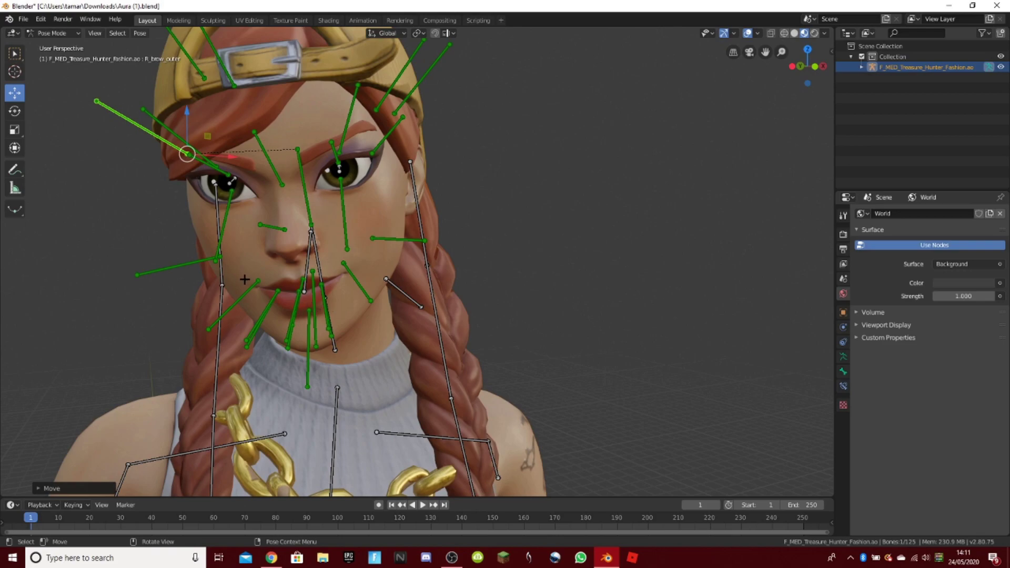
Step: Raise the R_cheek_inner and L_cheek_inner bones slightly and check the face in the Sculpting workspace
left_click(259, 283)
left_click(273, 226)
left_click(186, 263)
left_click_drag(220, 256, 222, 245)
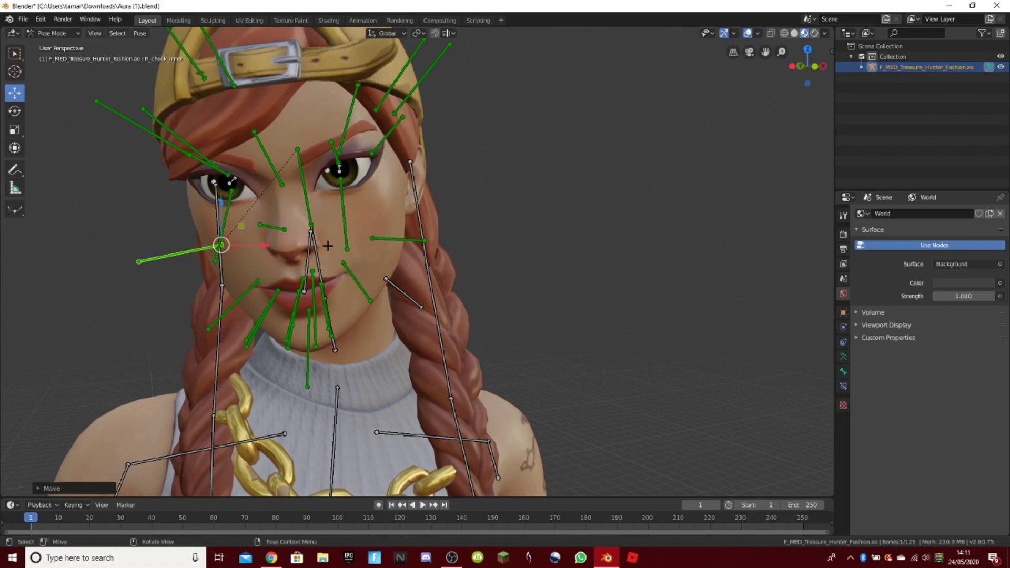
left_click(376, 238)
key("g")
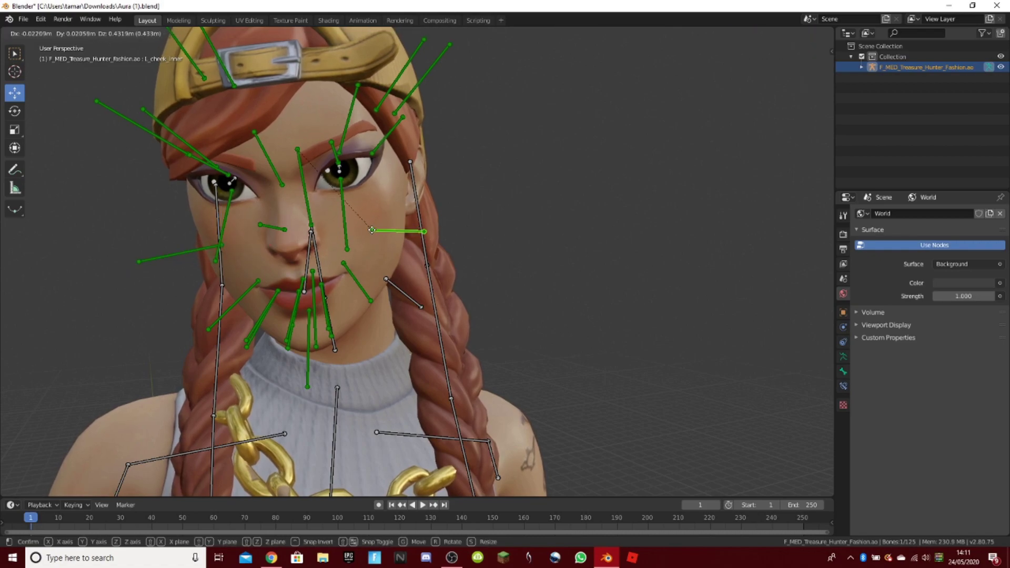
left_click(372, 230)
left_click(213, 20)
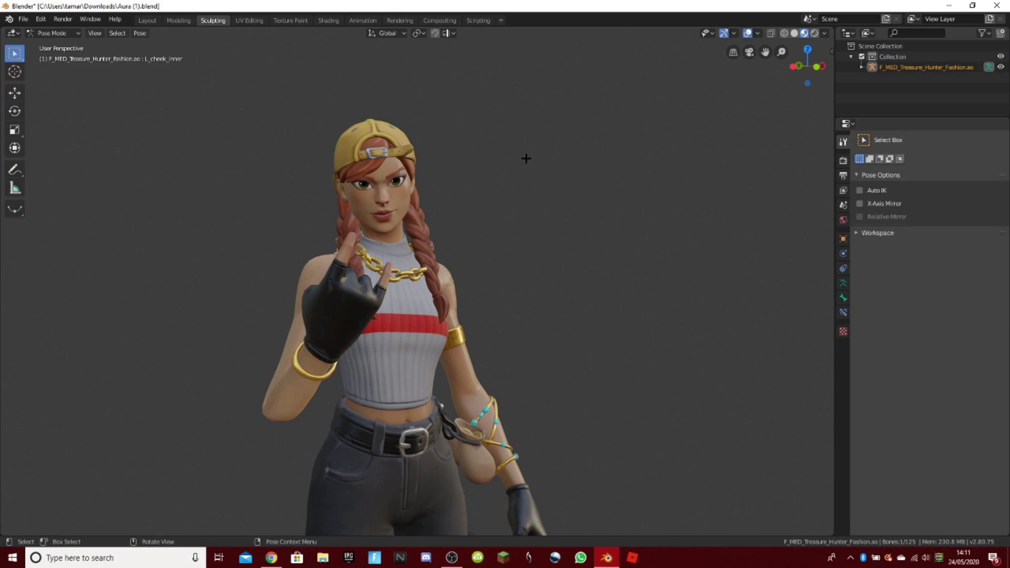
Step: Return to Pose Mode in the Layout workspace, rotate the neck_01 bone to turn the head slightly, and deselect it
left_click(147, 21)
left_click(52, 33)
left_click(53, 70)
left_click(348, 337)
left_click(15, 111)
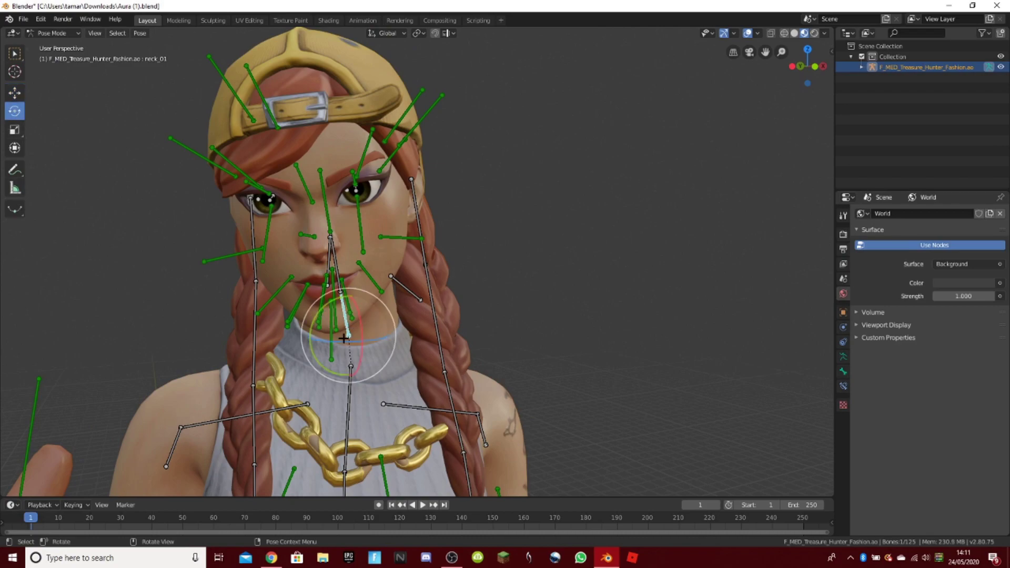
left_click_drag(346, 341, 344, 341)
left_click(558, 306)
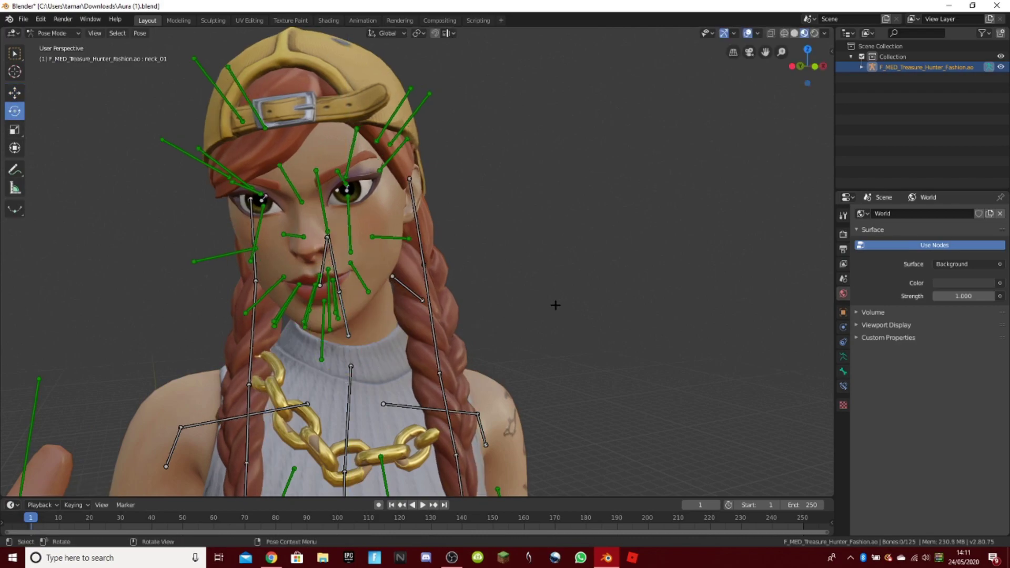
Step: Switch the armature to Object Mode and hide it in the viewport
scroll(387, 194, "down", 2)
left_click(53, 34)
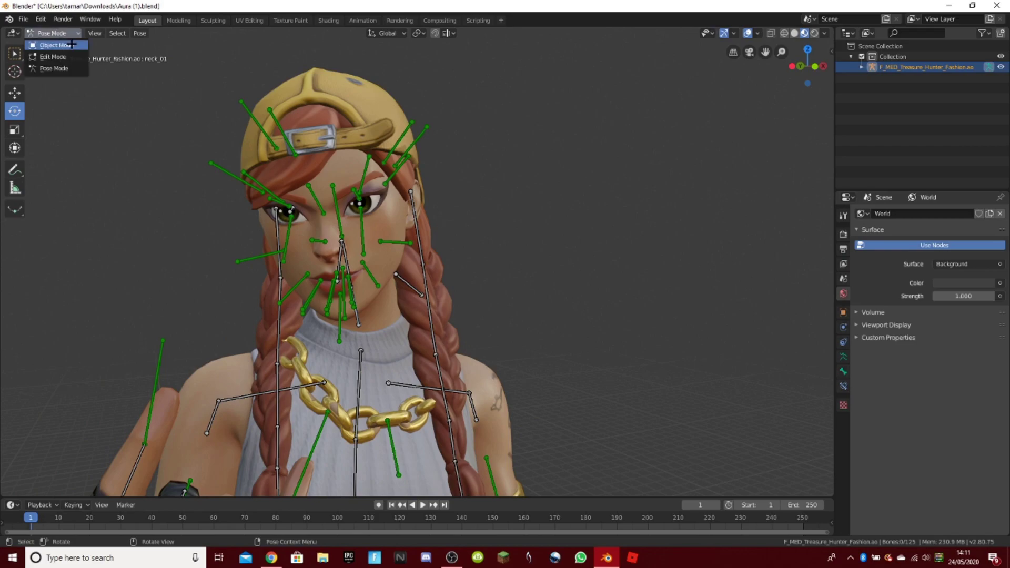
left_click(58, 44)
left_click(1001, 67)
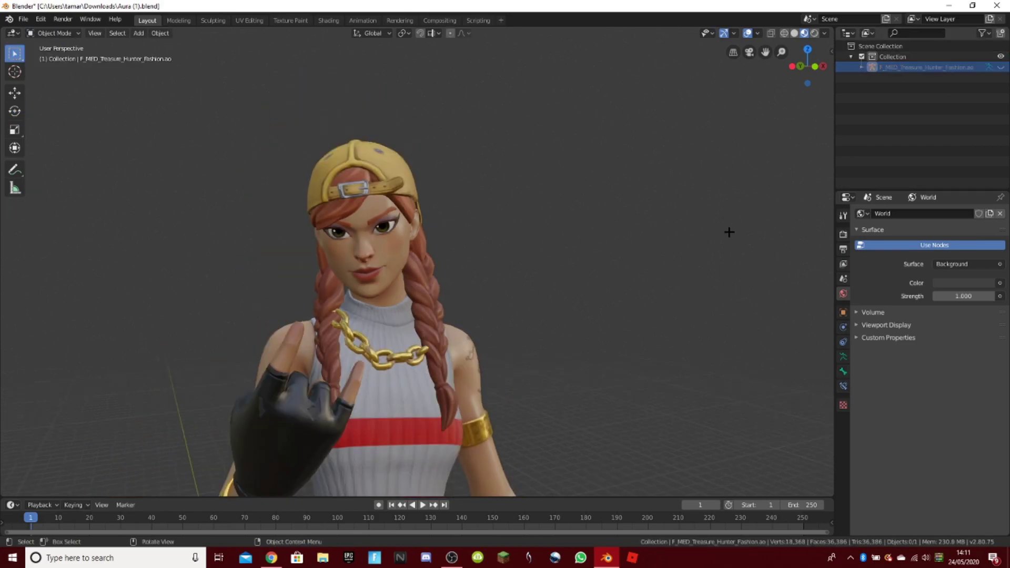
Step: Add a camera to the scene and scale it up until its frame is clearly visible beside the character
left_click(138, 33)
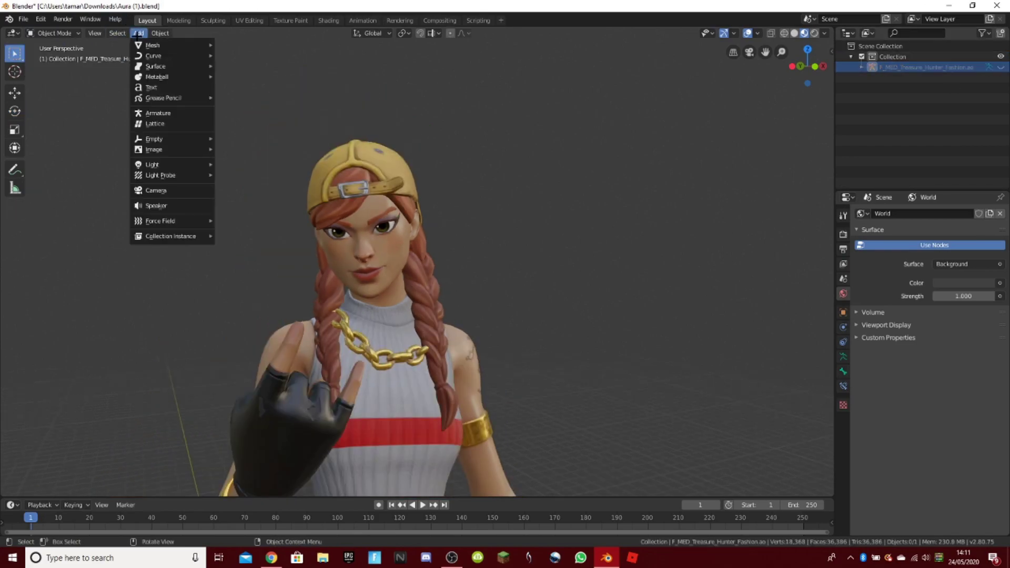
left_click(178, 193)
scroll(214, 291, "down", 8)
scroll(277, 382, "up", 5)
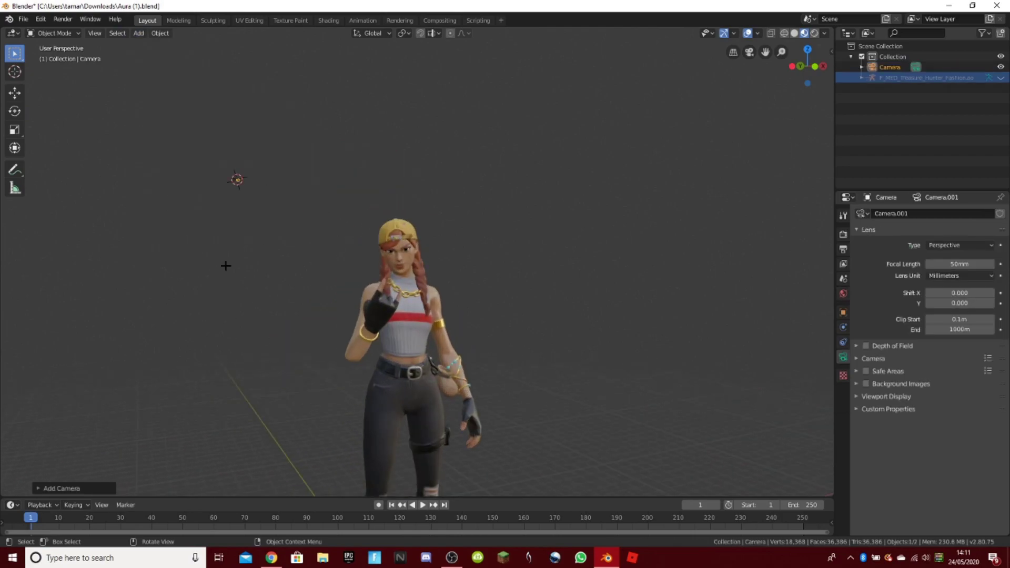
left_click_drag(766, 54, 841, 131)
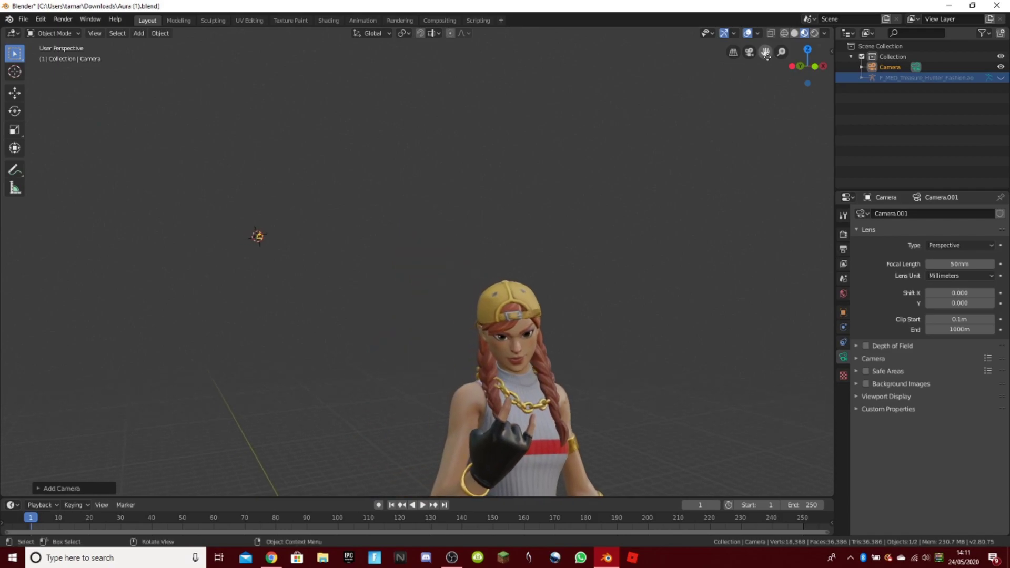
left_click(14, 129)
left_click_drag(283, 252, 614, 422)
left_click_drag(259, 263, 126, 209)
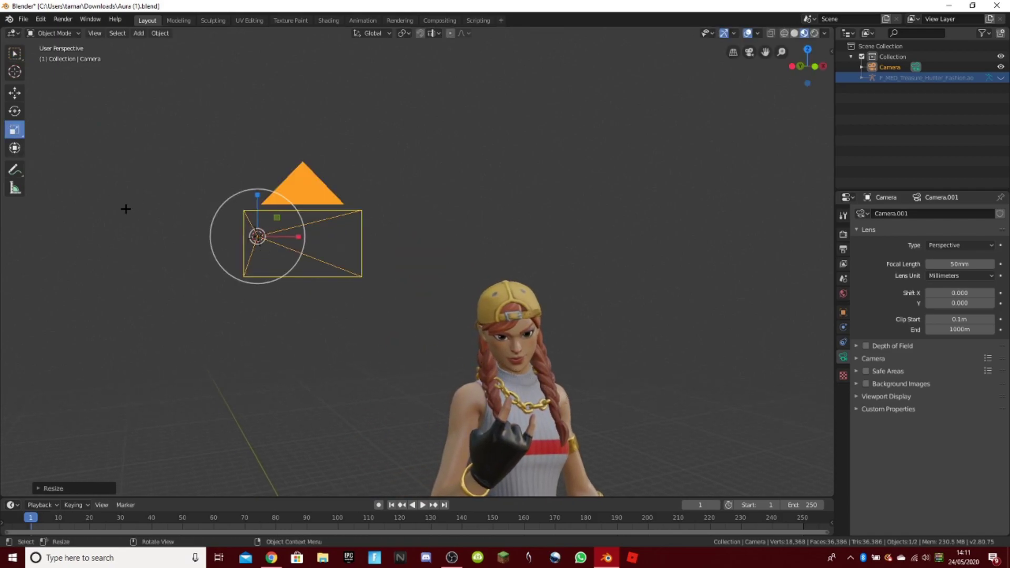
Step: Move the camera in front of the character and check the framing through the camera view
left_click(12, 96)
scroll(692, 134, "down", 3)
left_click_drag(802, 71, 584, 135)
left_click_drag(400, 212, 164, 326)
left_click(750, 53)
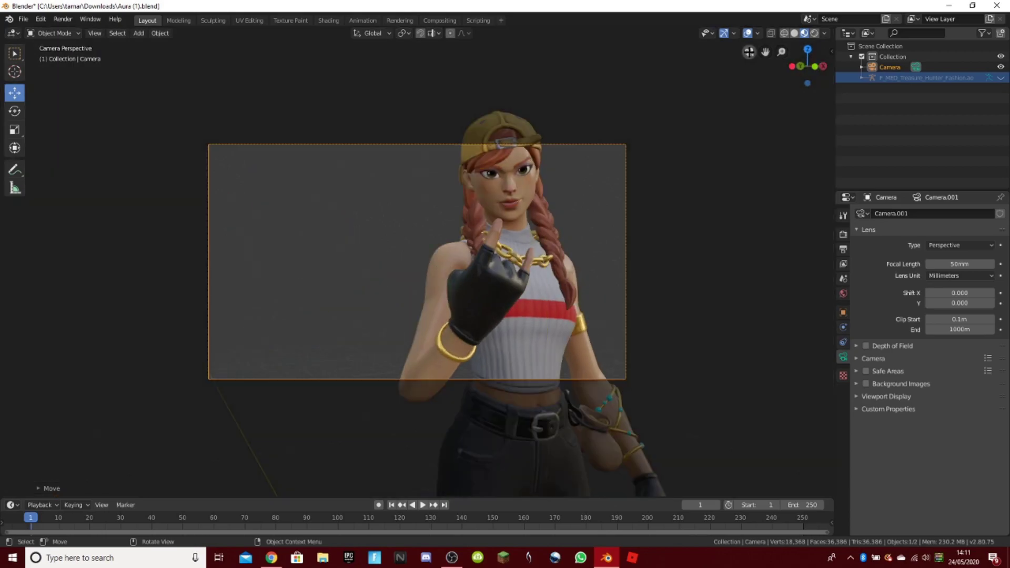
scroll(630, 265, "up", 3)
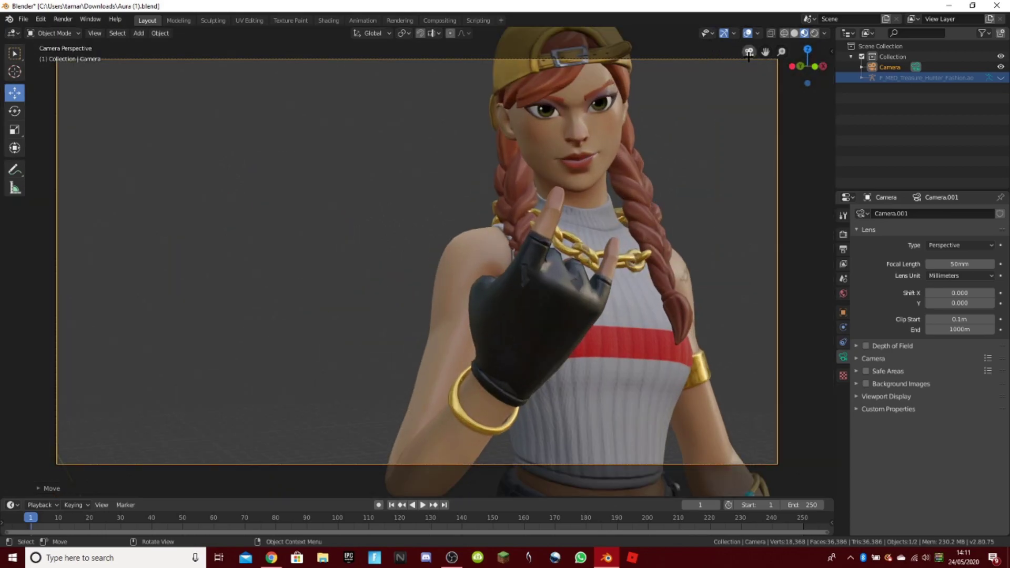
Step: Shift the camera sideways to bring the character nearer the middle of the frame
left_click(749, 52)
left_click_drag(176, 371, 179, 392)
left_click(750, 52)
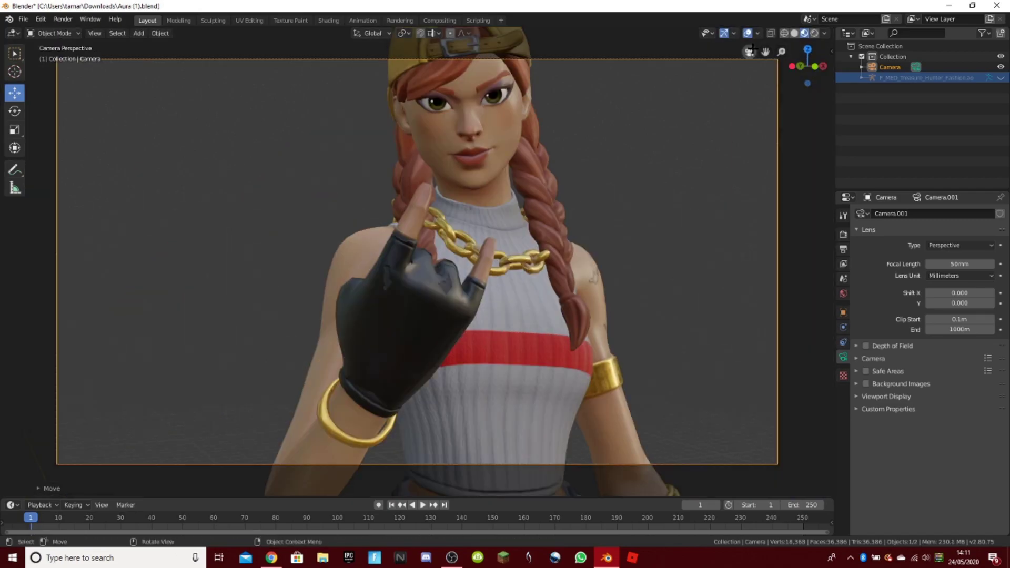
Step: Reposition and rotate the camera so the character's whole head and cap fit inside the frame
left_click(751, 51)
left_click_drag(798, 83, 765, 87)
left_click_drag(562, 326, 568, 326)
left_click_drag(538, 284, 568, 307)
left_click(14, 109)
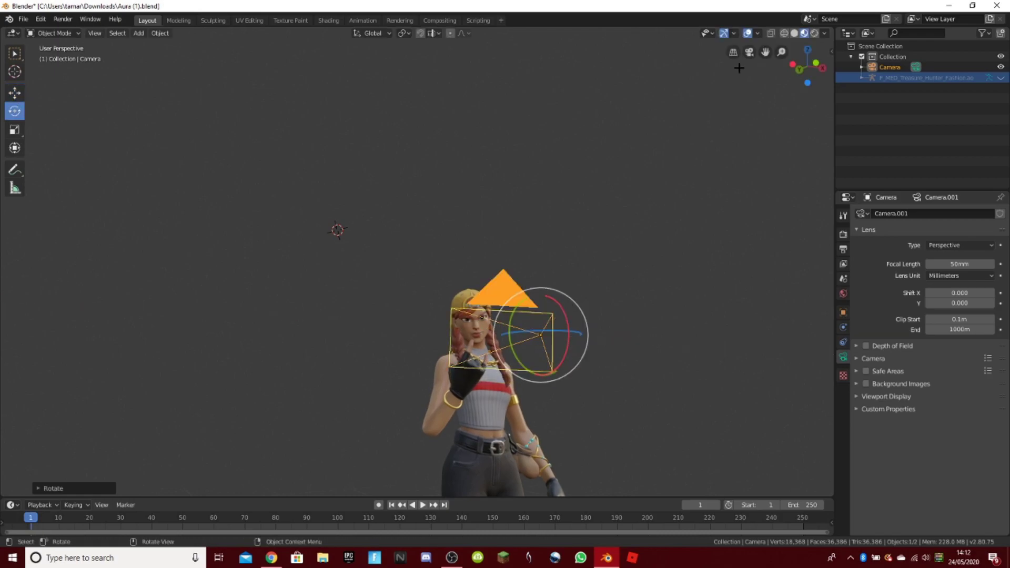
left_click(749, 52)
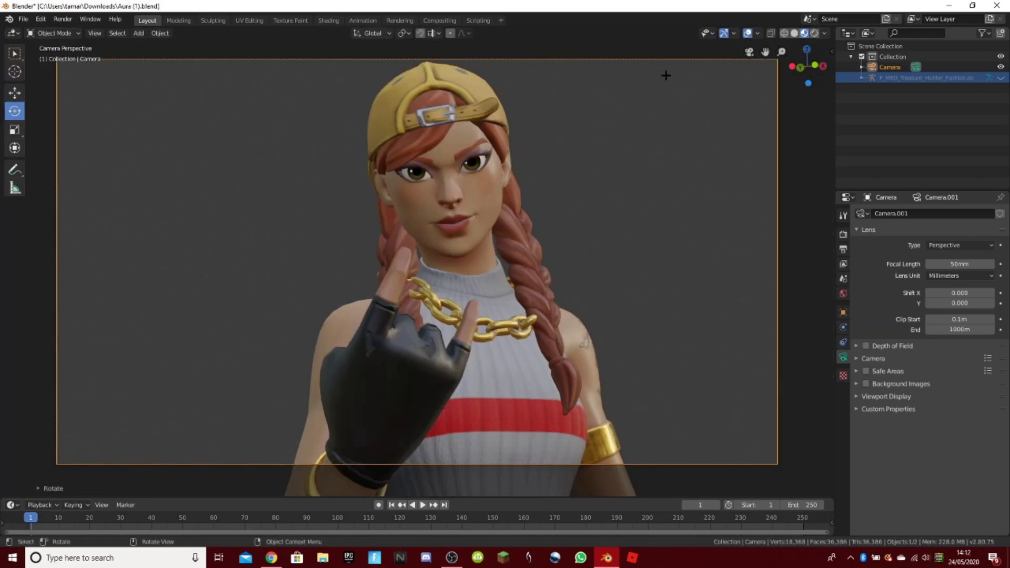
Step: Move the camera farther back from the character in small adjustments, checking the framing through the camera view
left_click(750, 53)
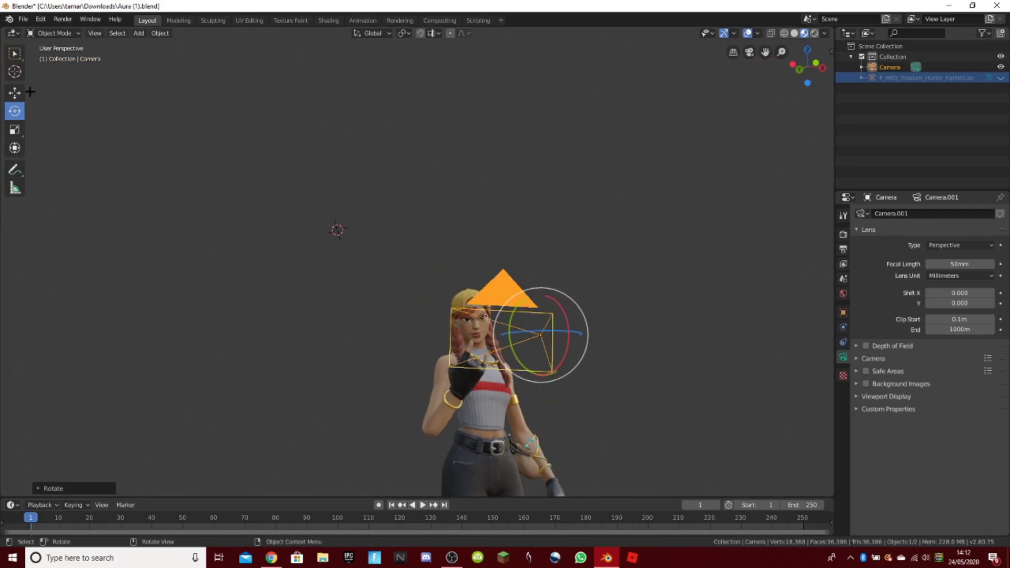
left_click(13, 94)
left_click_drag(811, 71, 731, 71)
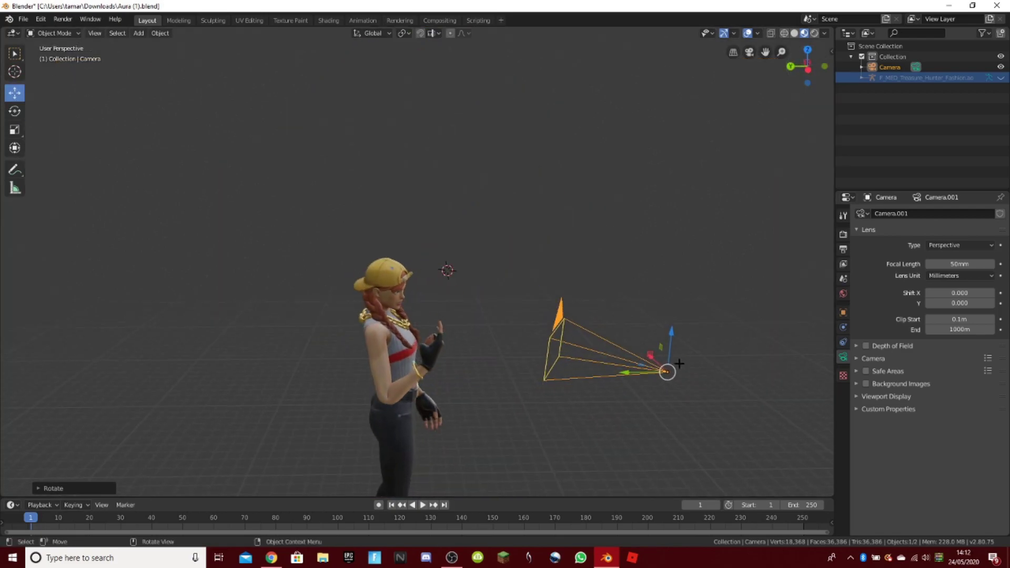
left_click_drag(628, 374, 718, 357)
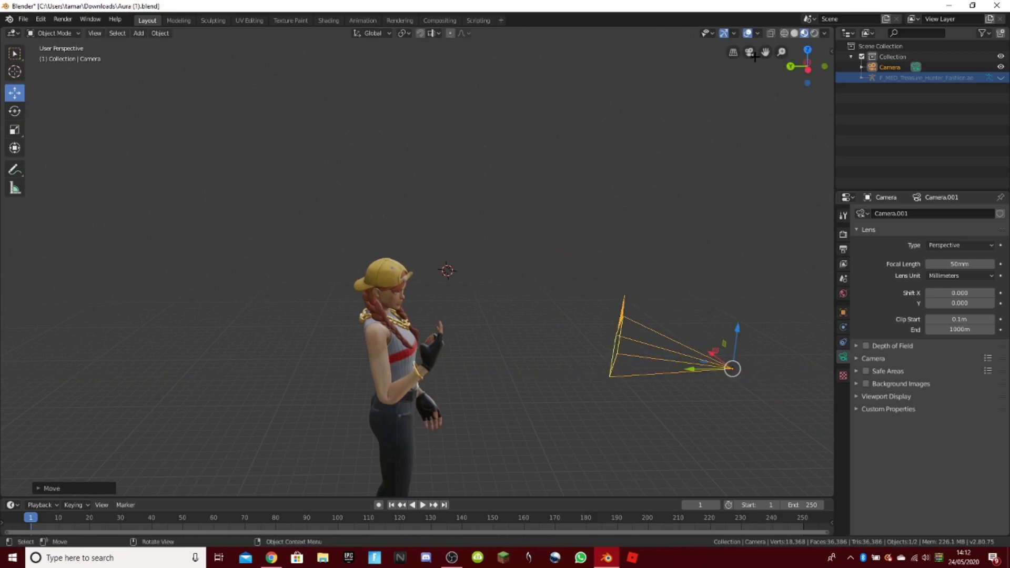
left_click(750, 54)
left_click(750, 55)
left_click_drag(717, 359, 725, 365)
left_click(748, 52)
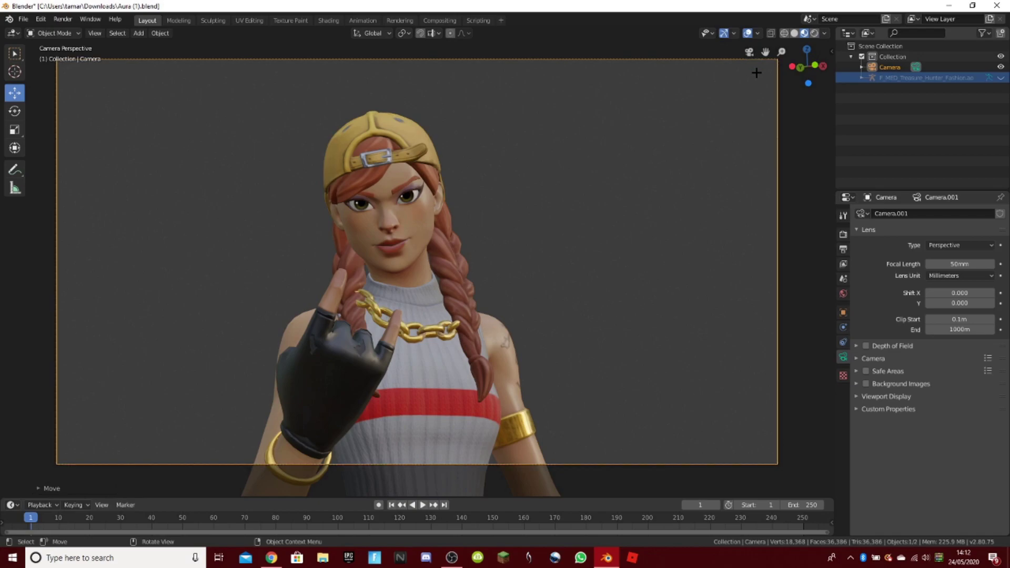
left_click(749, 52)
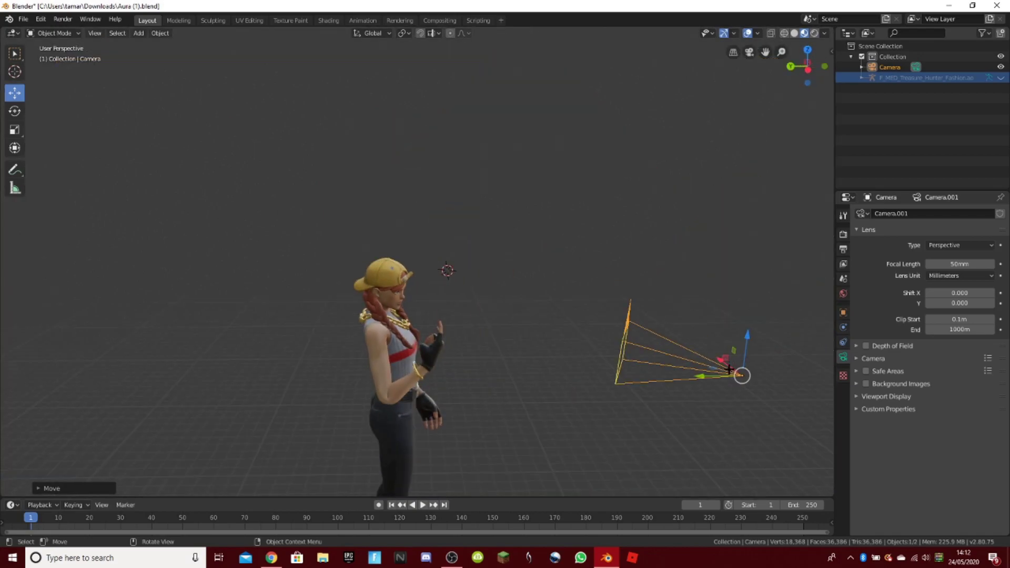
left_click_drag(731, 369, 732, 371)
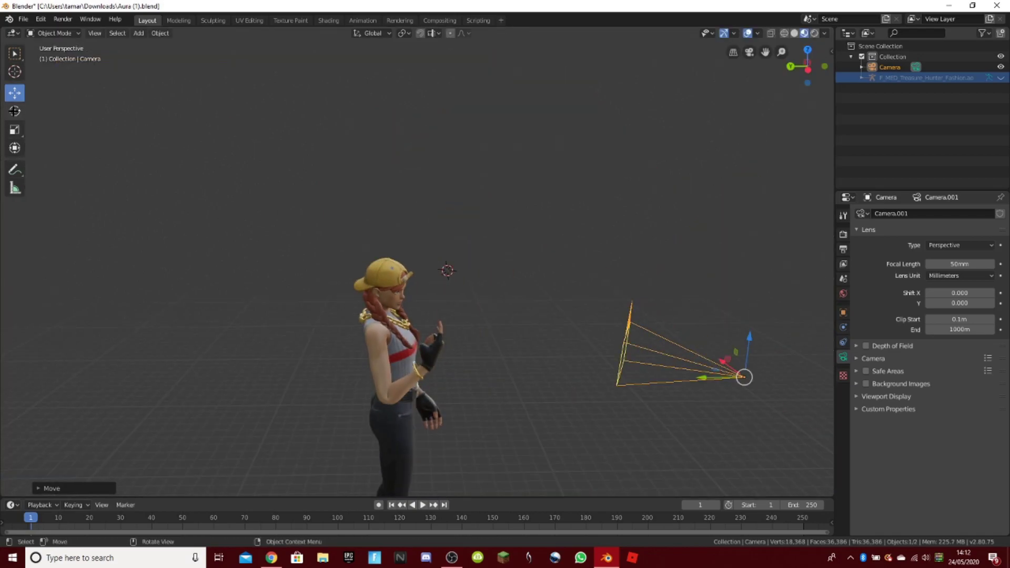
Step: Rotate the camera while looking through it, undo the first rotation, and rotate it again to frame the character
left_click(15, 111)
left_click(750, 52)
mouse_move(316, 183)
left_mouse_down()
mouse_move(308, 156)
mouse_move(279, 164)
mouse_move(421, 160)
mouse_move(350, 177)
mouse_move(319, 203)
mouse_move(326, 200)
left_mouse_up()
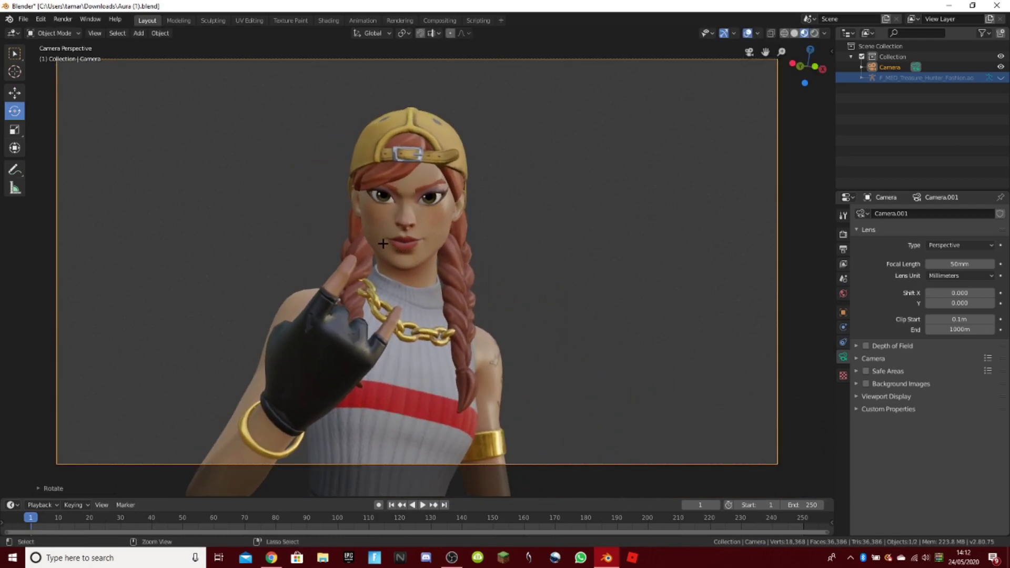
key("ctrl+z")
left_click_drag(391, 242, 379, 241)
Step: Nudge the camera slightly farther from the character and check the framing through the camera view
left_click(750, 52)
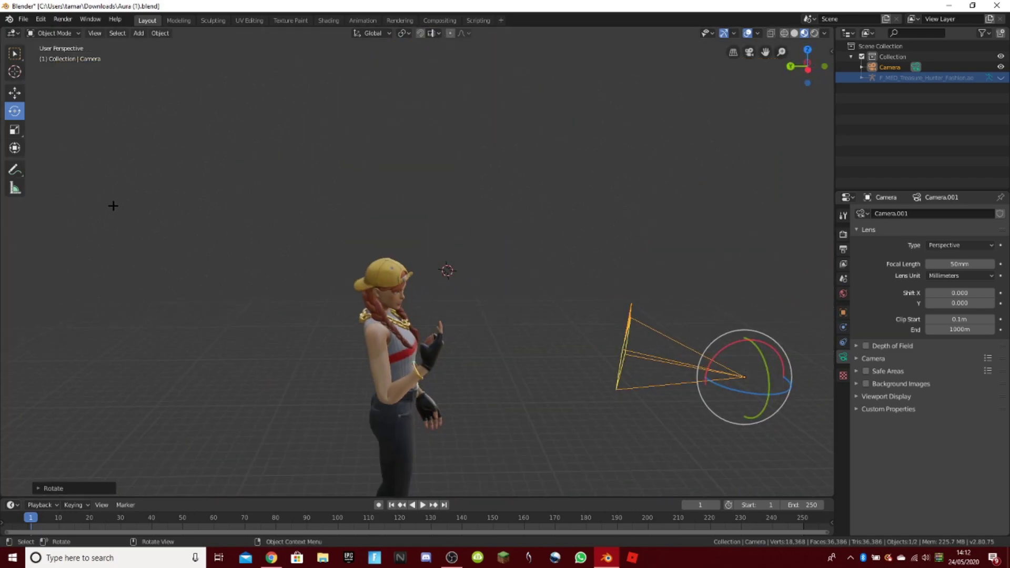
left_click(15, 93)
left_click_drag(729, 368, 733, 370)
left_click(747, 52)
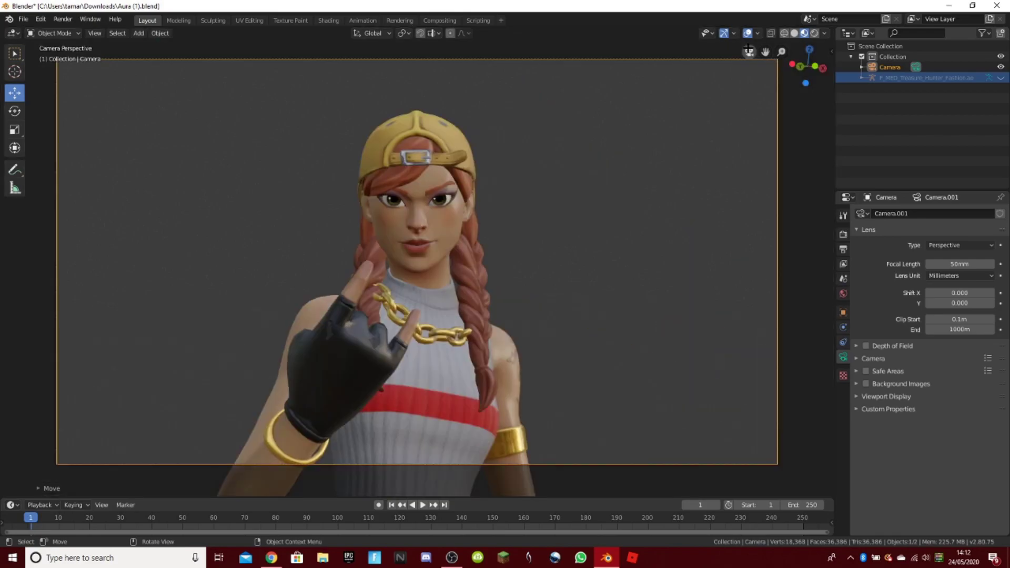
Step: Open the Sculpting workspace and view the character through the camera there
left_click(208, 20)
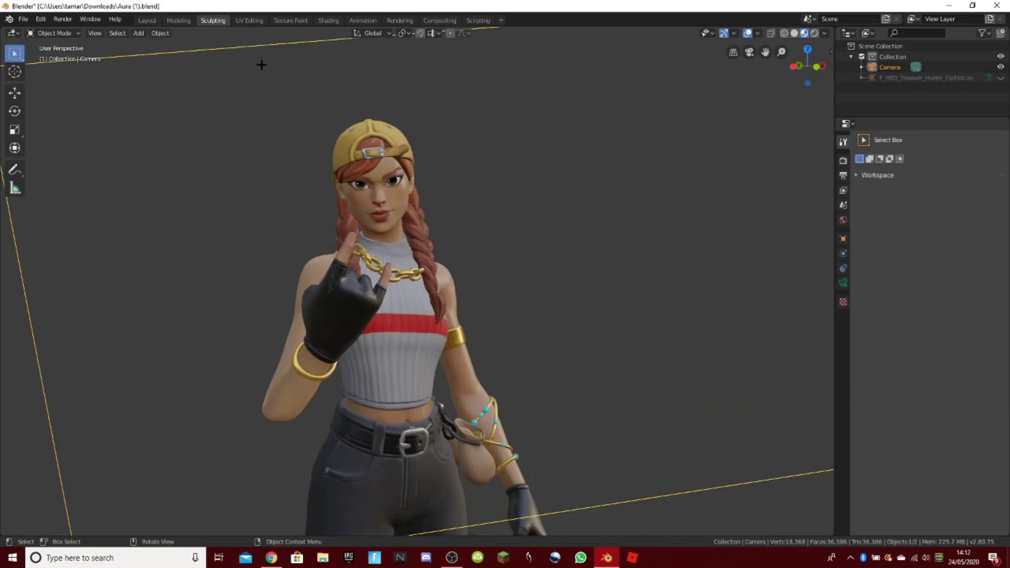
left_click(749, 52)
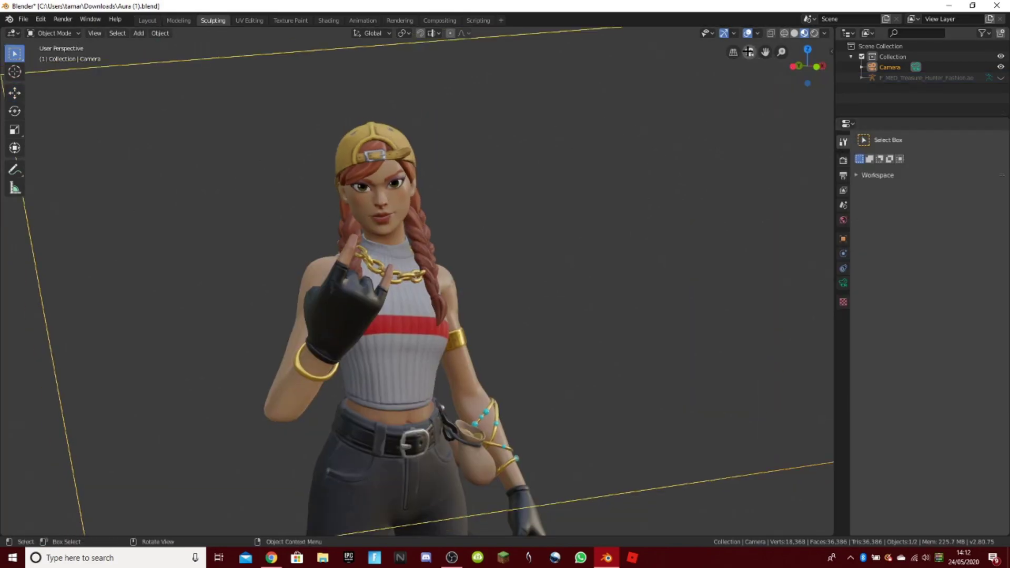
scroll(674, 115, "up", 3)
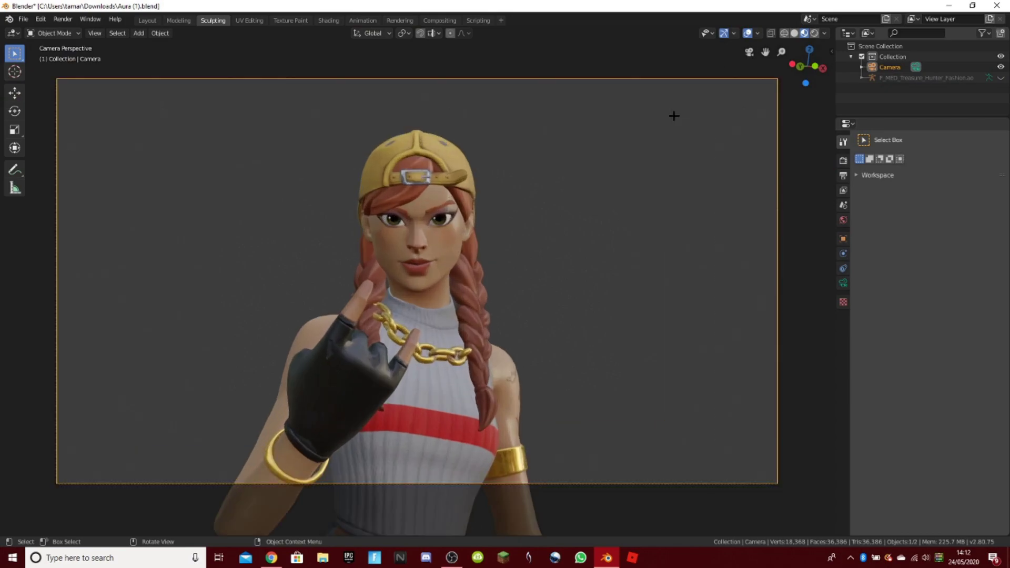
left_click(749, 52)
left_click(748, 52)
Step: Set the render engine to Cycles and the device to GPU Compute
left_click(844, 161)
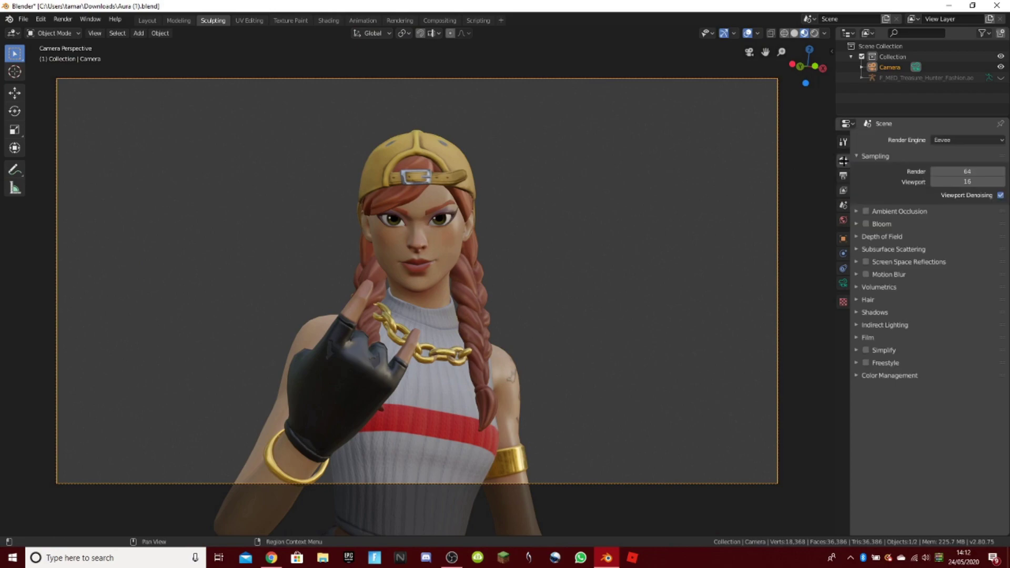
left_click(945, 139)
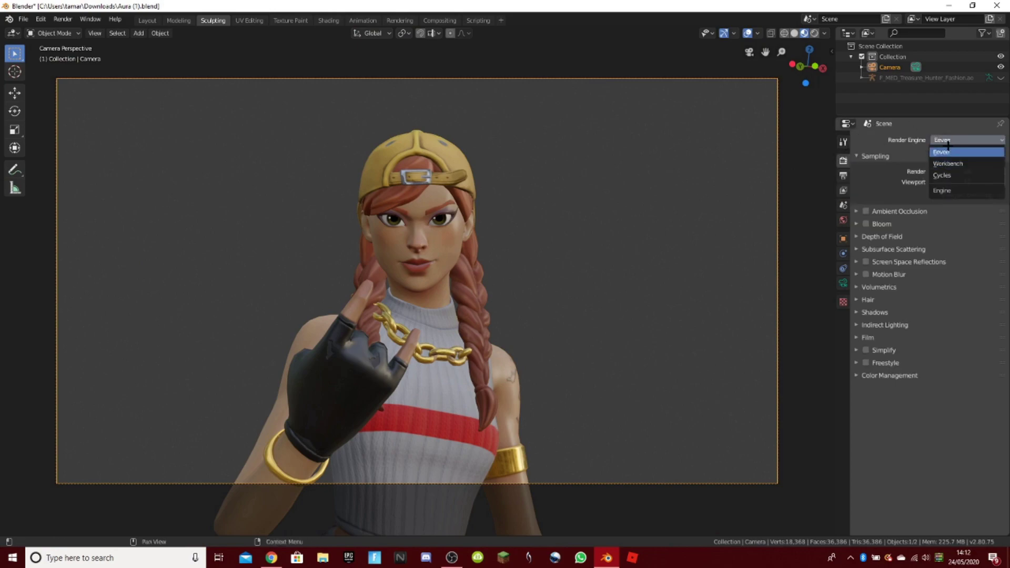
left_click(952, 175)
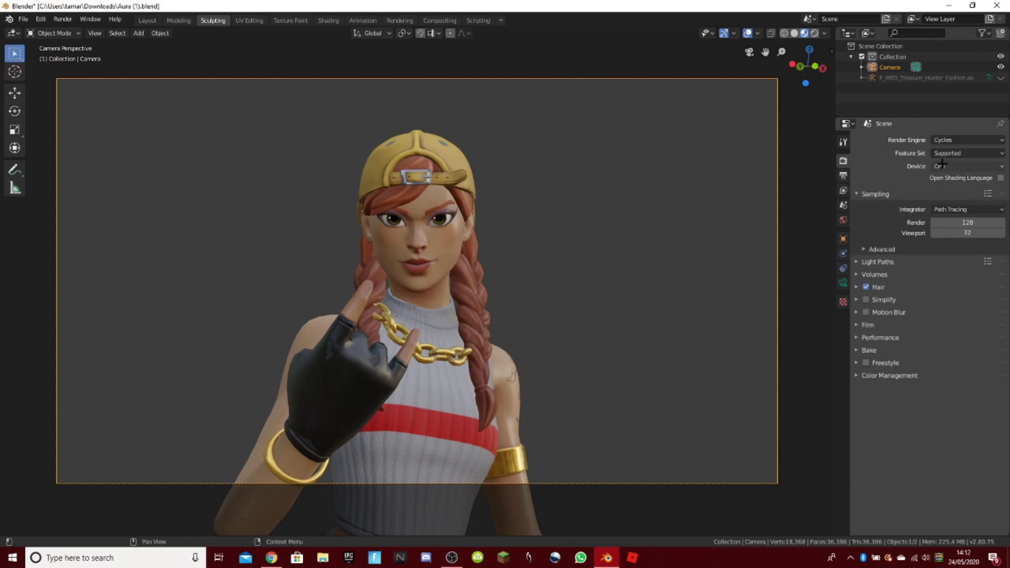
left_click(947, 166)
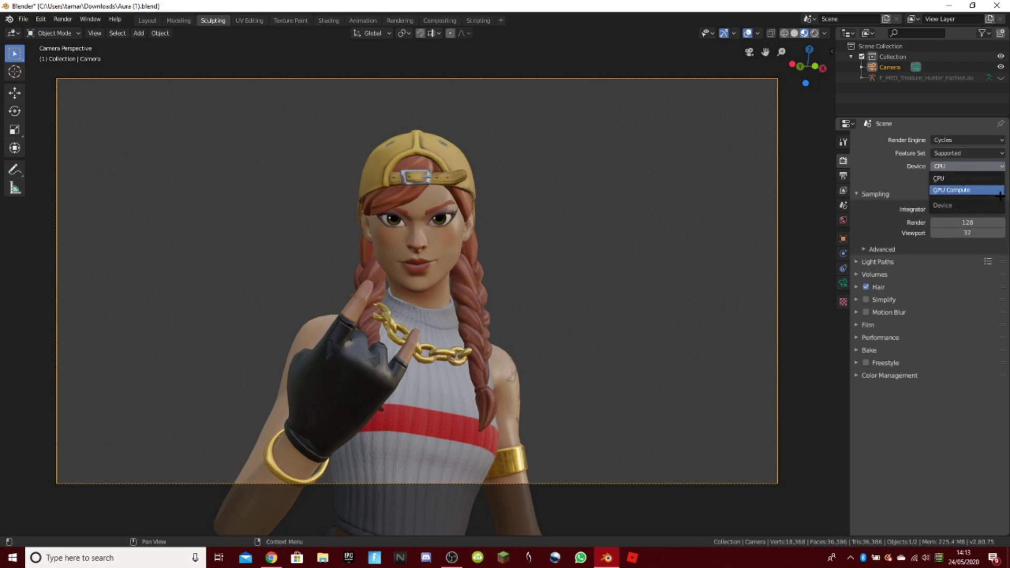
left_click(999, 191)
Step: Set the Cycles render samples to 25 and collapse the Sampling settings
left_click(955, 223)
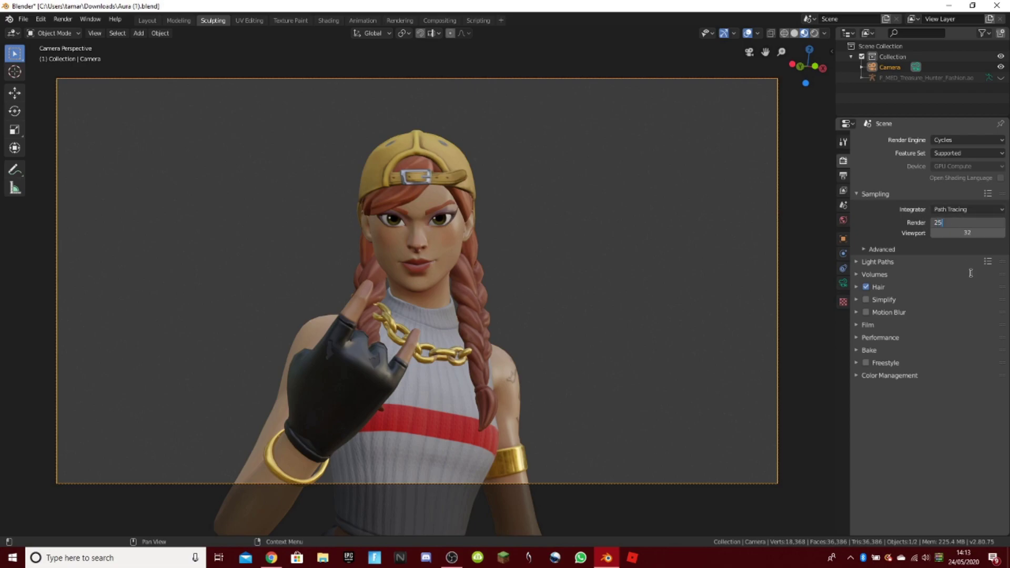
key("Return")
left_click(875, 194)
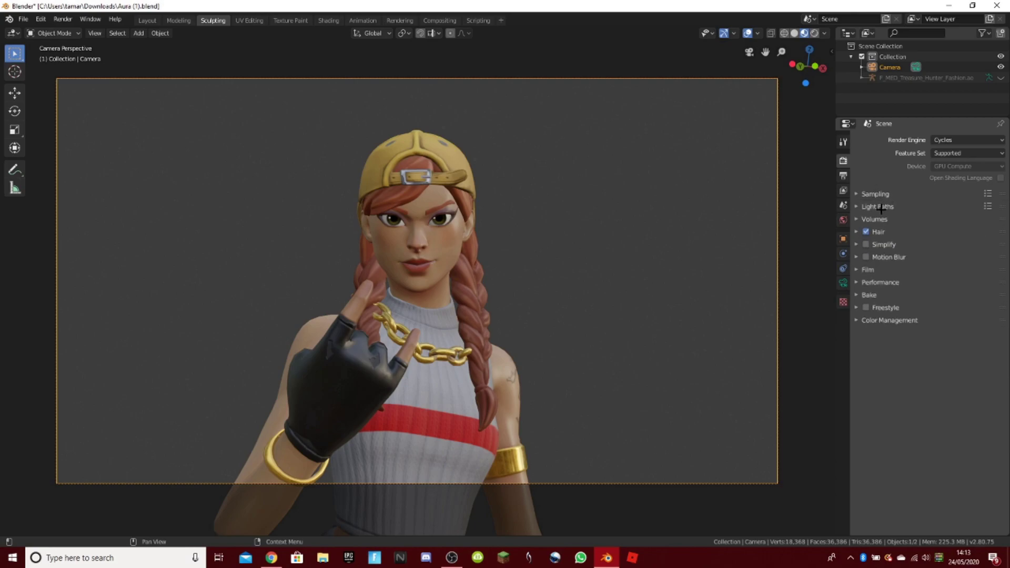
Step: Set the Light Paths max bounces to 6 total, 4 for transparency and 4 for transmission
left_click(879, 206)
left_click(938, 234)
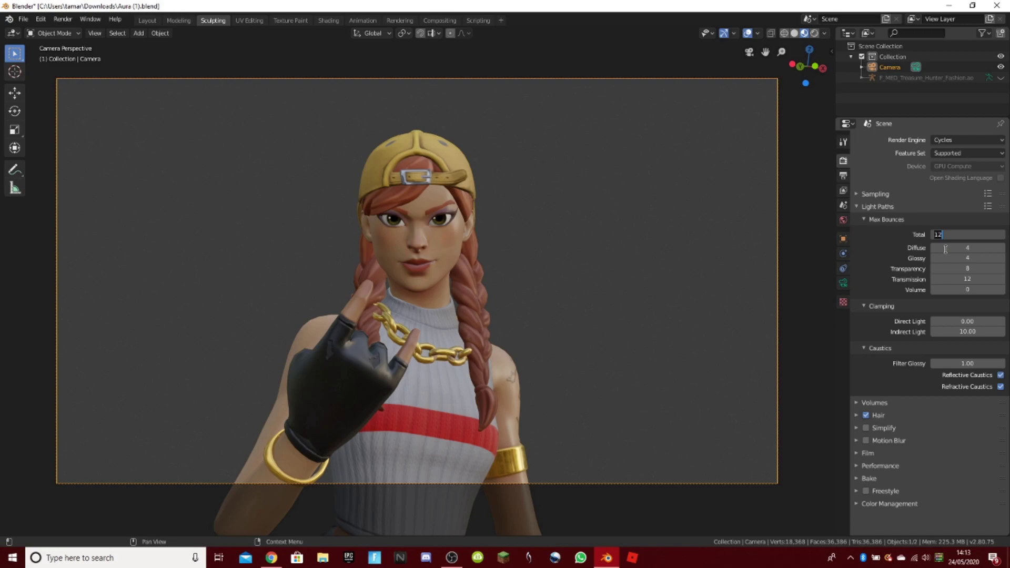
key("Return")
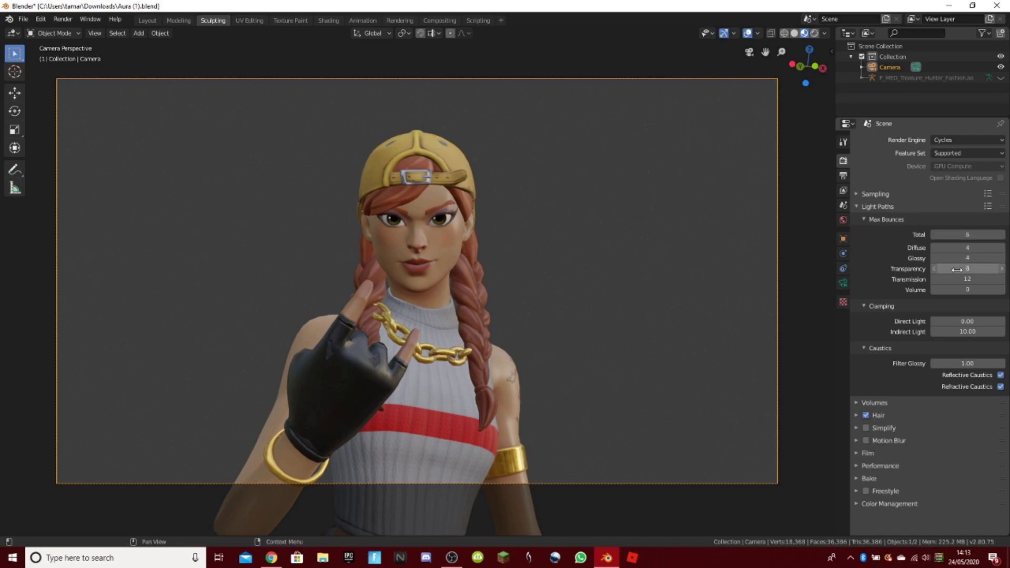
left_click(968, 269)
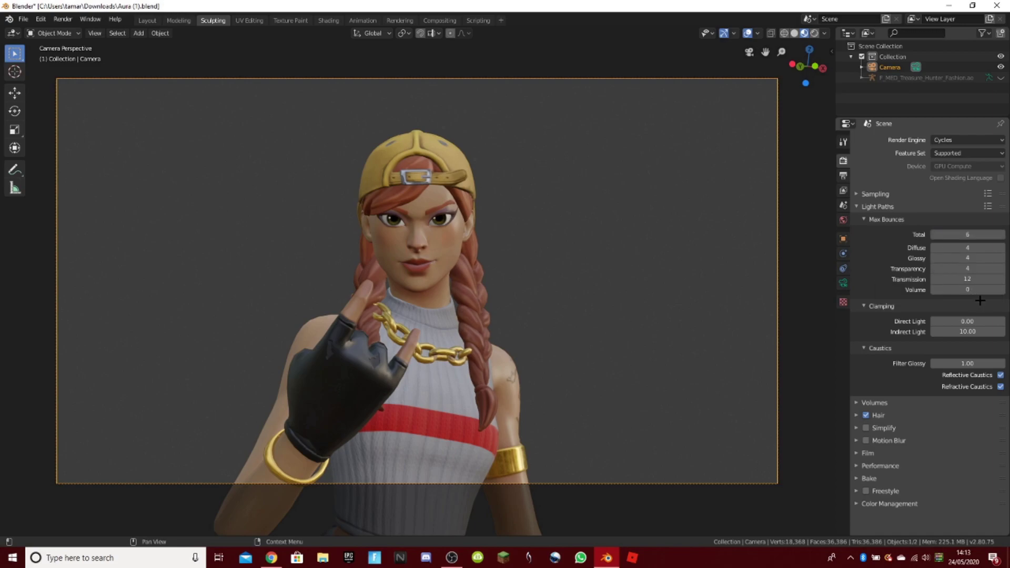
left_click(980, 277)
key("Return")
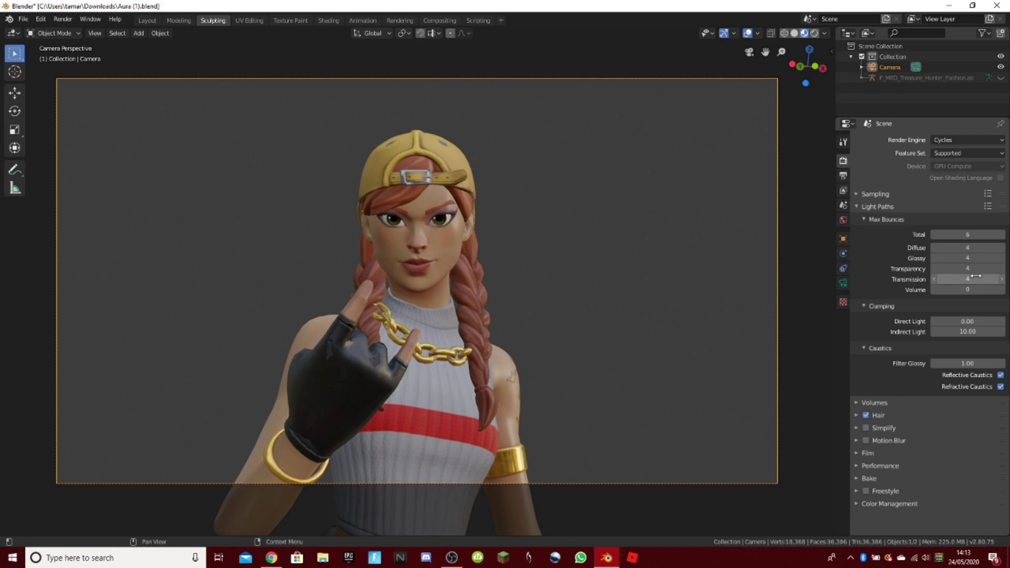
Step: Set both Direct Light and Indirect Light clamping to 6 and collapse the Light Paths settings
left_click(958, 322)
type("6")
left_click(970, 331)
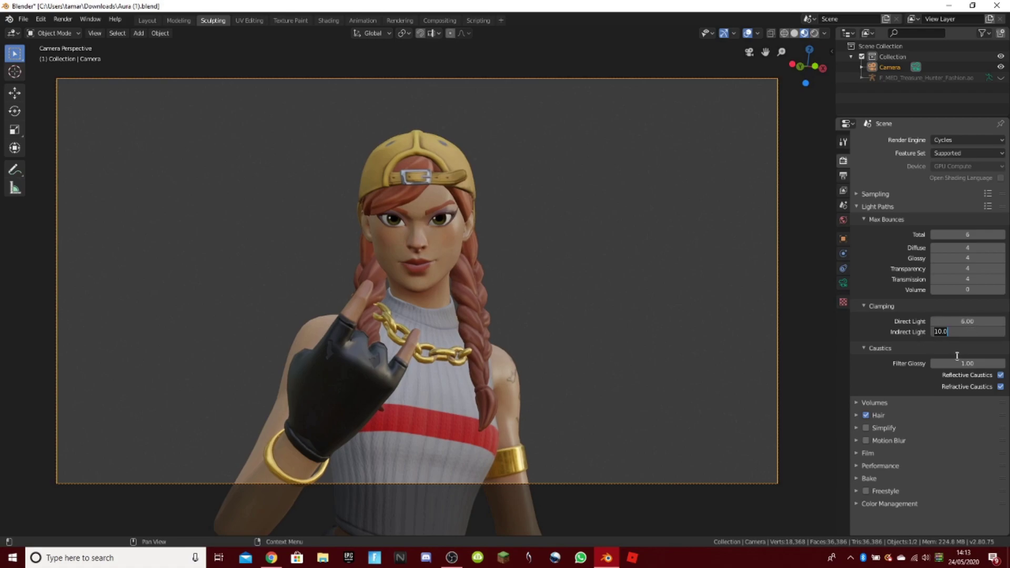
type("6")
key("Return")
left_click(883, 209)
Step: Enable the transparent film background in the render settings and collapse the Film settings
left_click(872, 270)
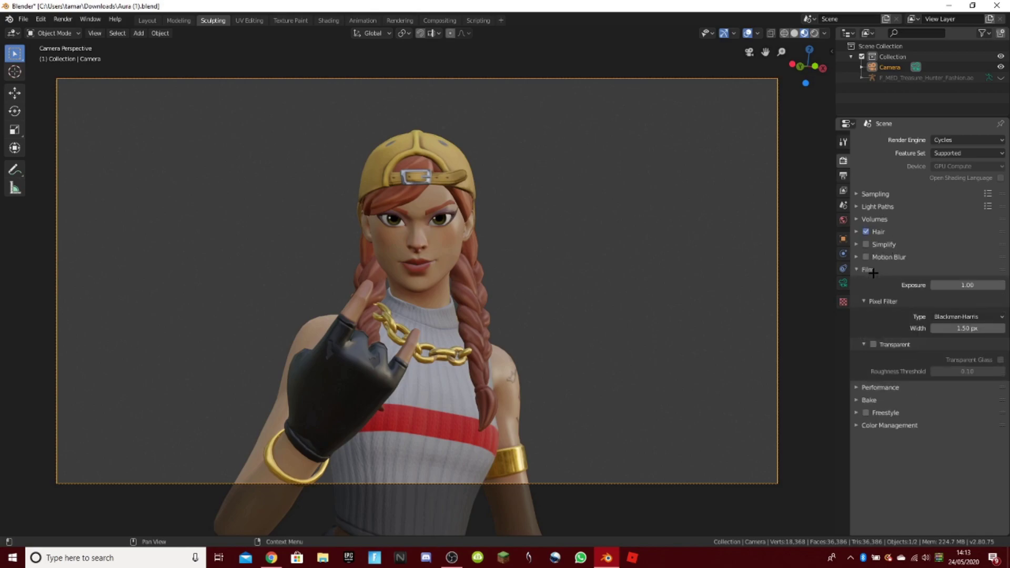
left_click(874, 344)
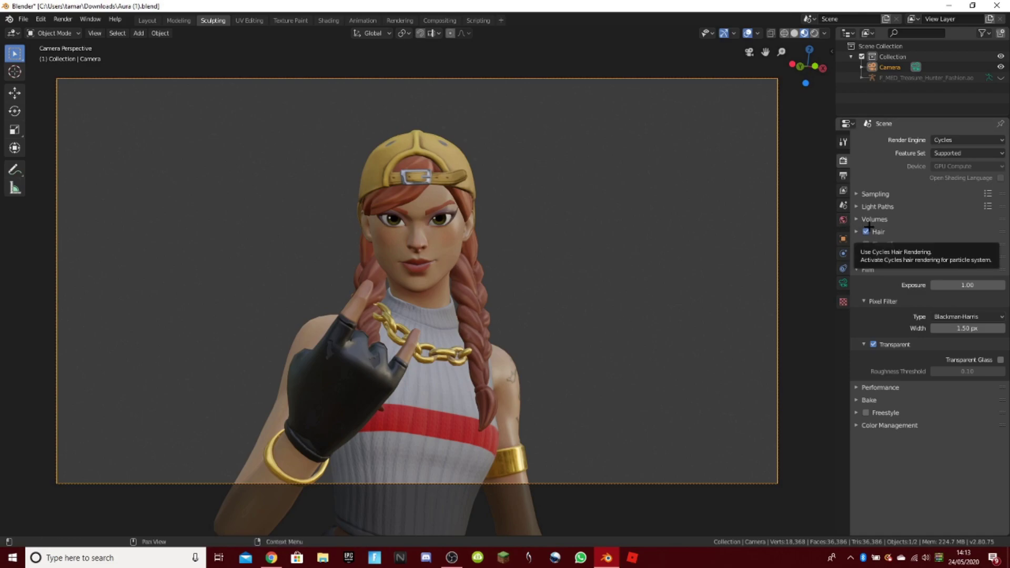
left_click(868, 269)
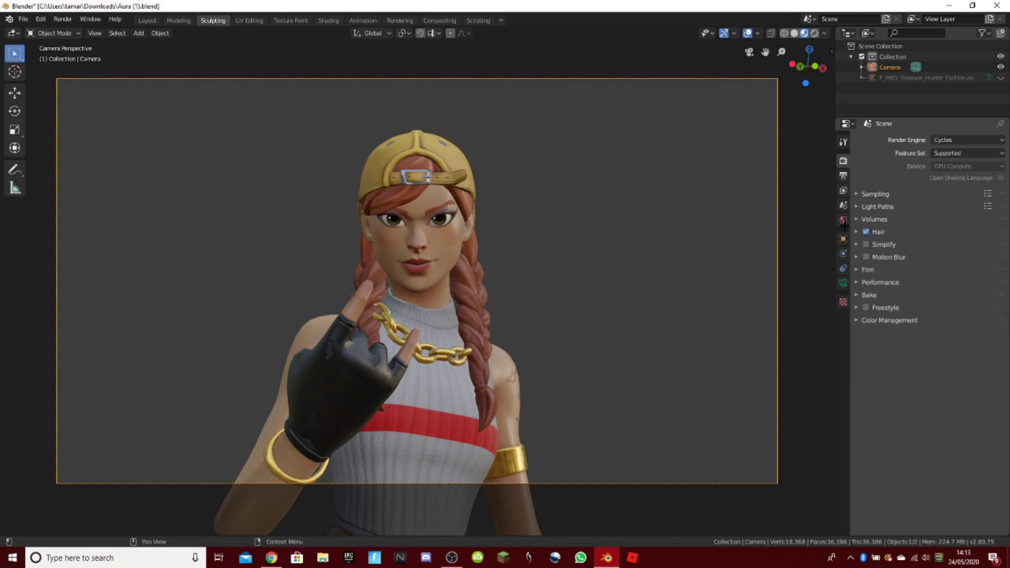
Step: Enable Denoising for the view layer with Strength and Feature Strength both set to .25, and collapse its settings
left_click(844, 190)
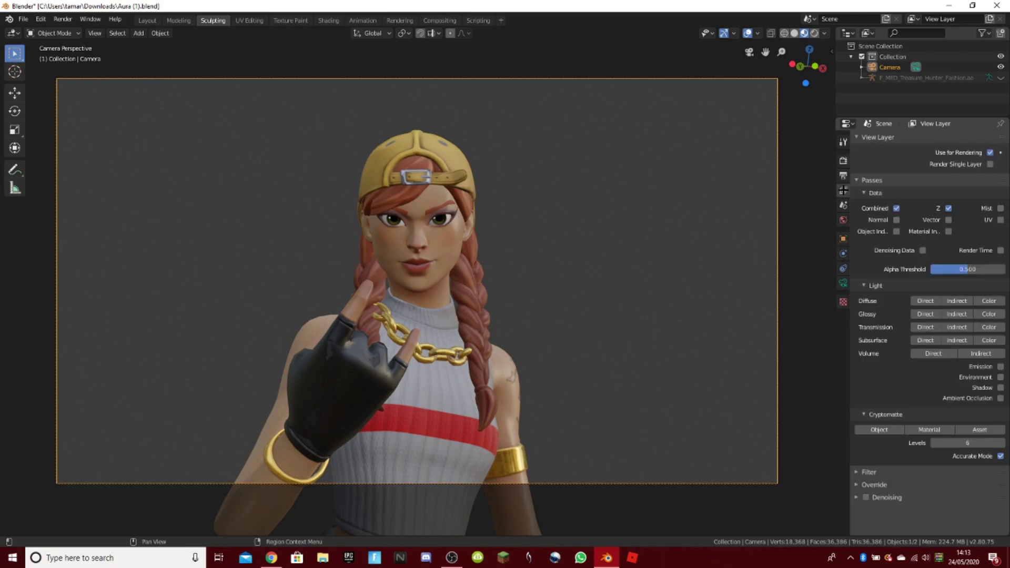
left_click(871, 139)
left_click(872, 152)
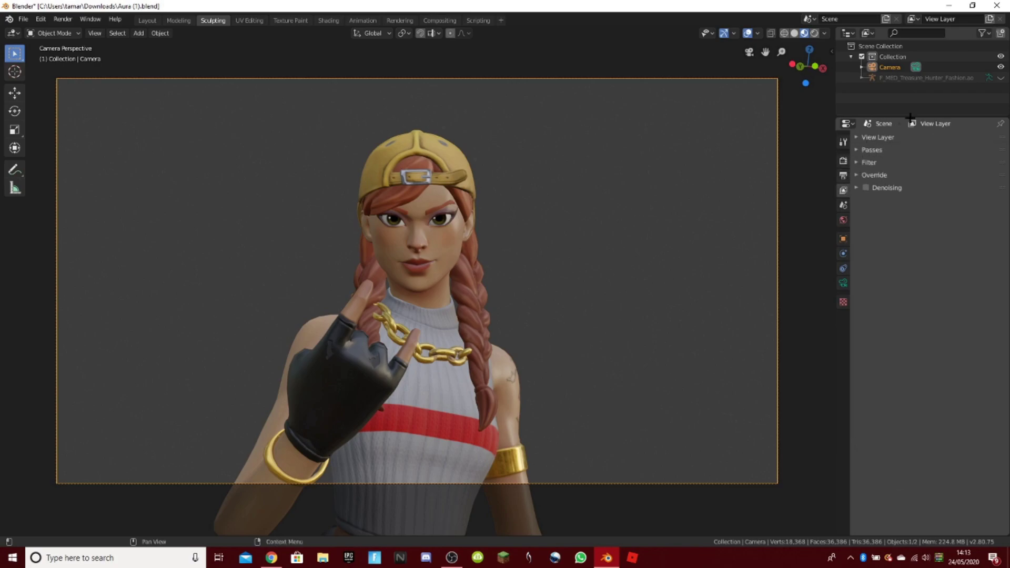
left_click(892, 188)
left_click(938, 217)
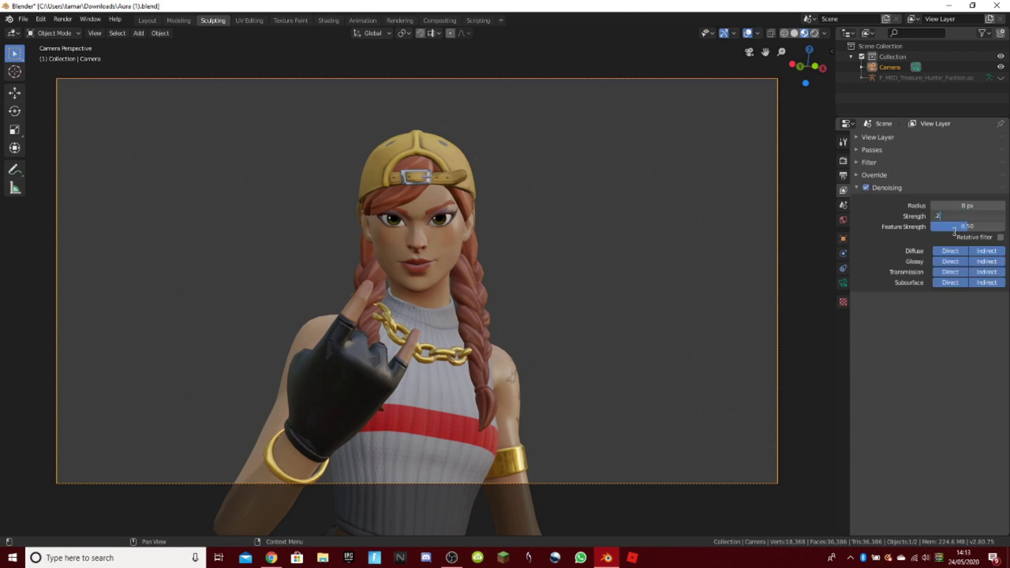
type(".25")
key("Return")
left_click(969, 227)
type(".25")
key("Return")
left_click(887, 187)
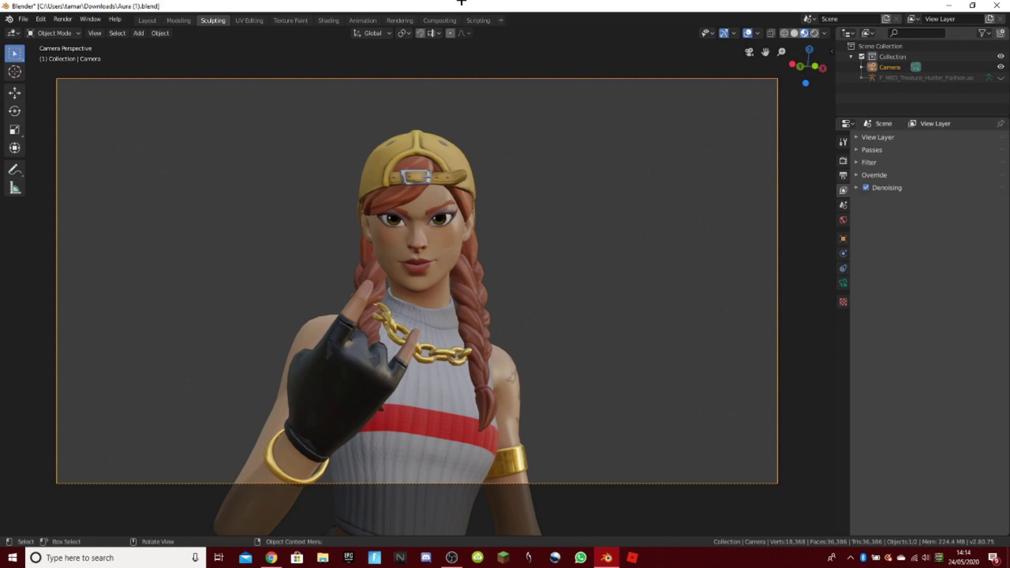
Step: Switch to the Shading workspace, view the scene through the camera and display the World shader nodes
left_click(329, 20)
scroll(697, 137, "down", 5)
left_click(749, 53)
scroll(710, 95, "up", 2)
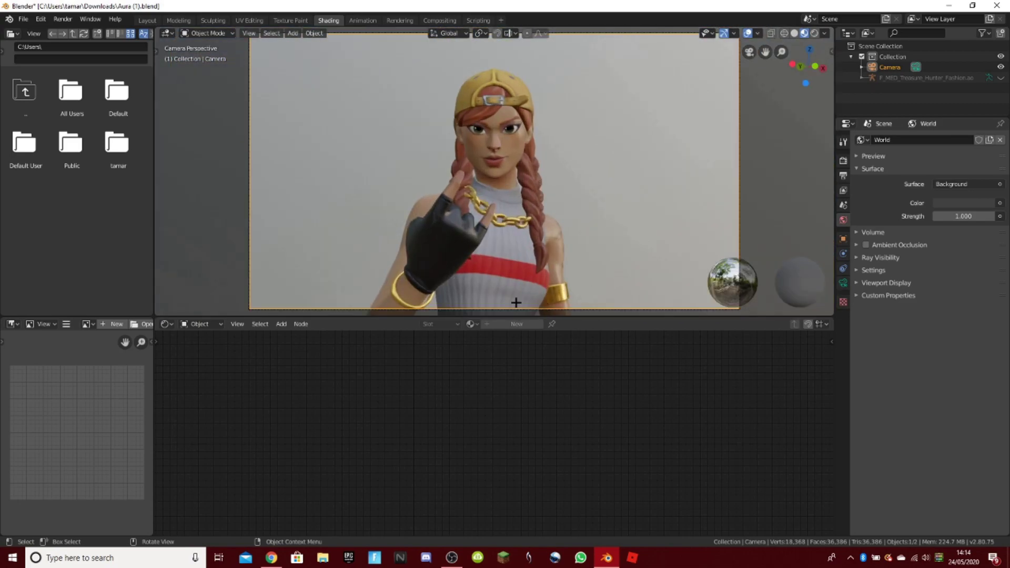
left_click(199, 323)
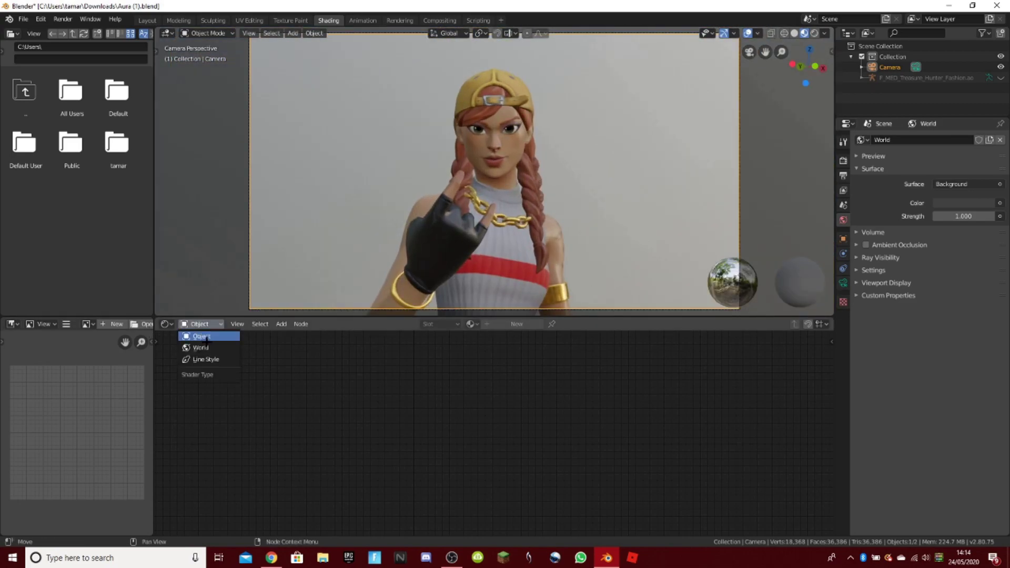
left_click(206, 343)
middle_click_drag(495, 399, 489, 463)
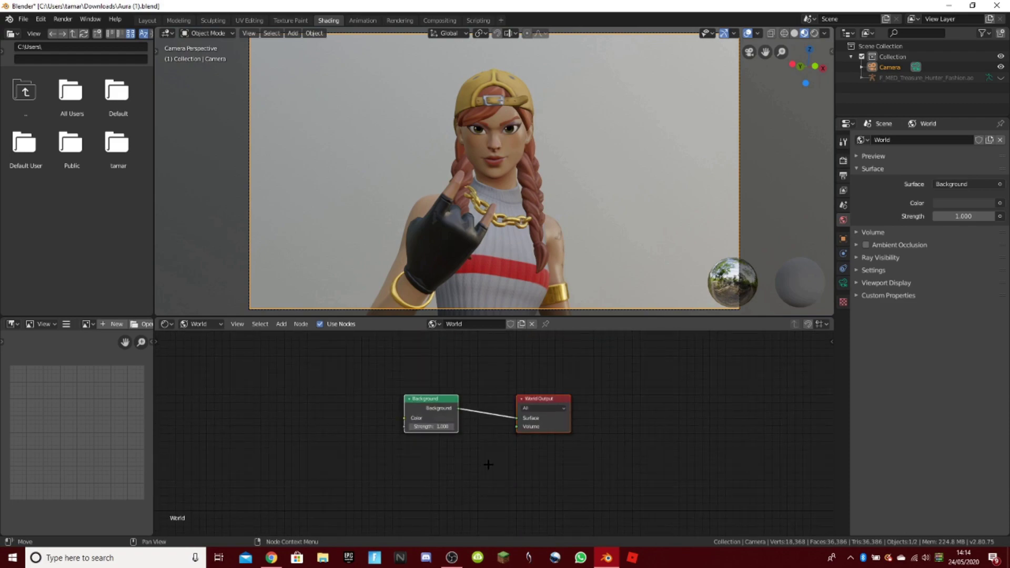
scroll(489, 465, "up", 2)
left_click(280, 324)
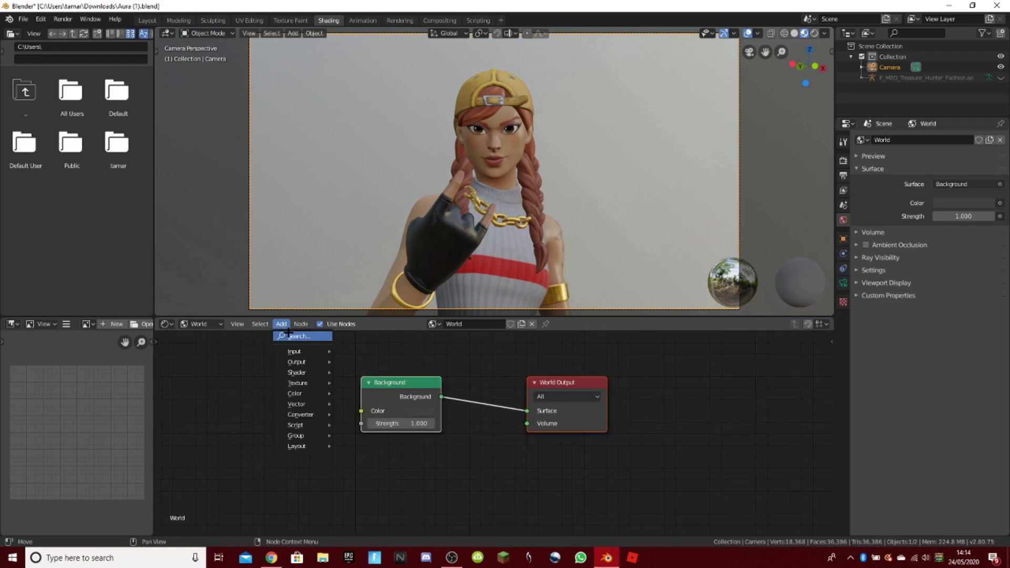
left_click(332, 324)
left_click(333, 325)
left_click(327, 324)
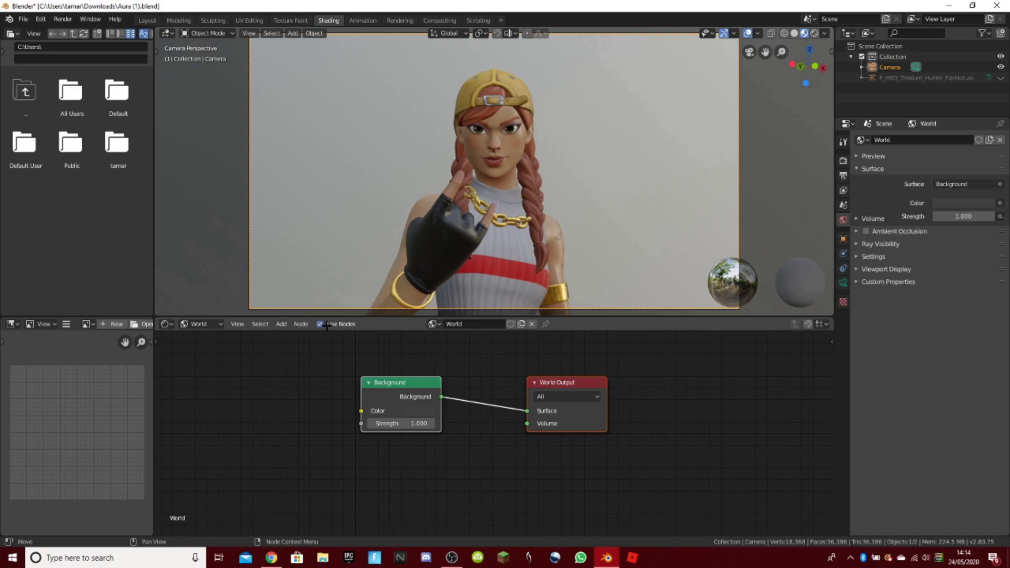
Step: Add an Environment Texture node before the Background node and browse to the HDRIs folder in Downloads for its image
left_click(281, 324)
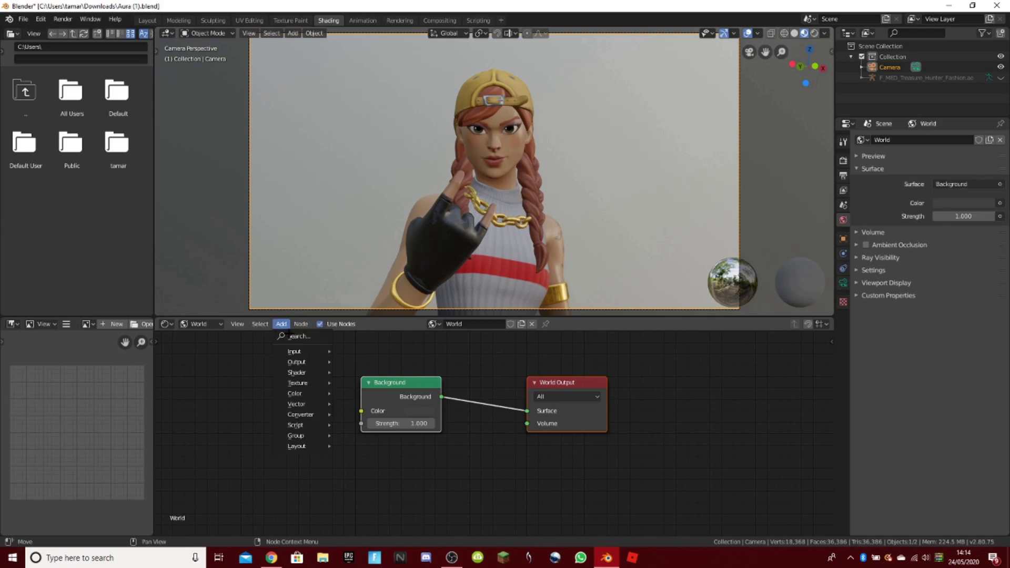
left_click(301, 336)
type("envi")
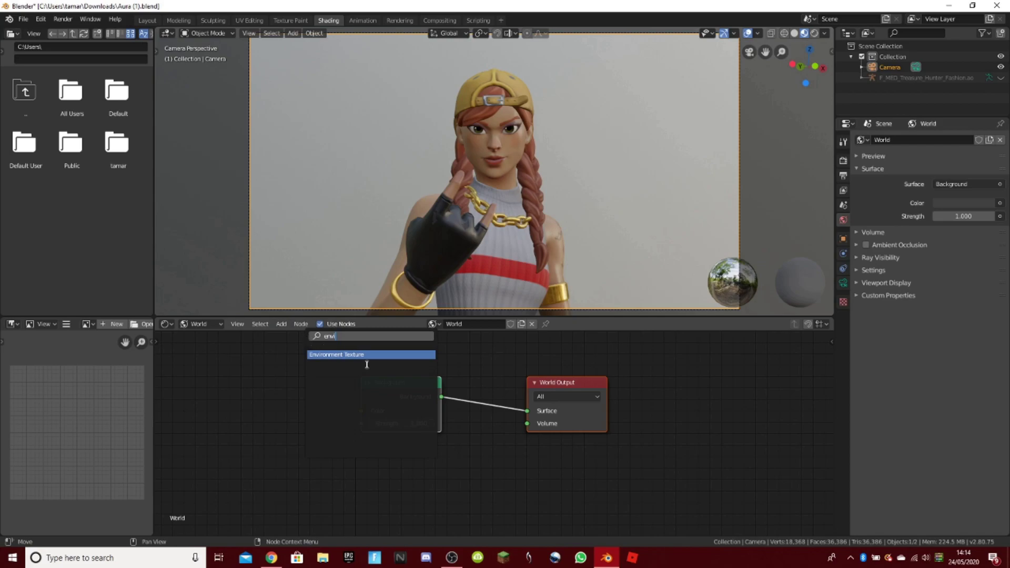
left_click(366, 355)
left_click(264, 383)
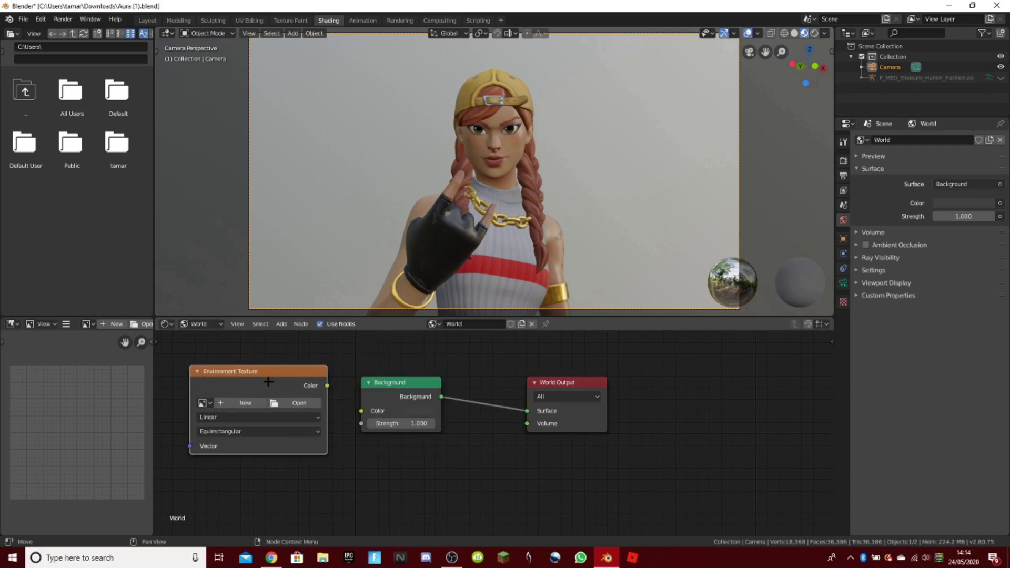
left_click(288, 403)
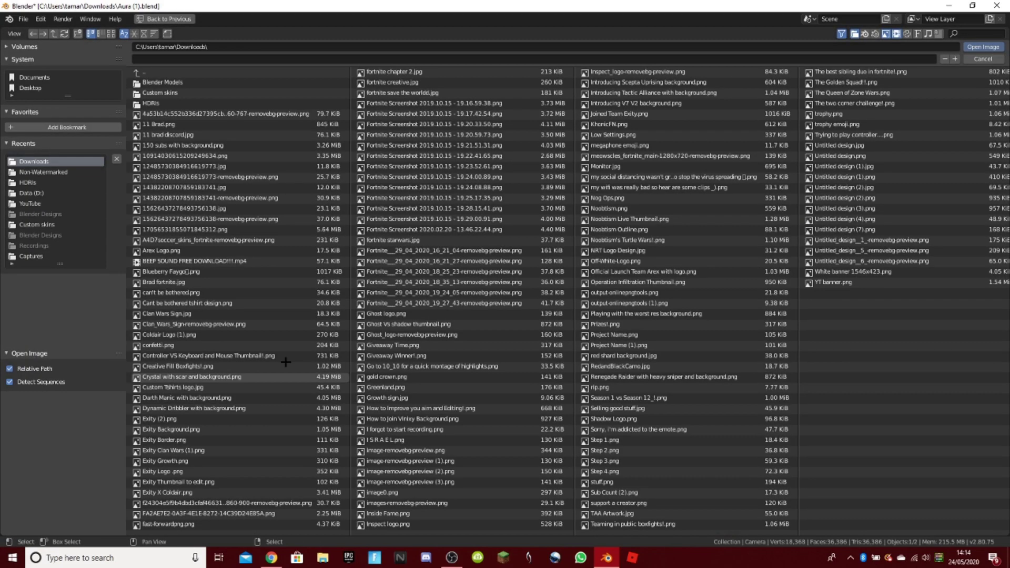
double_click(178, 103)
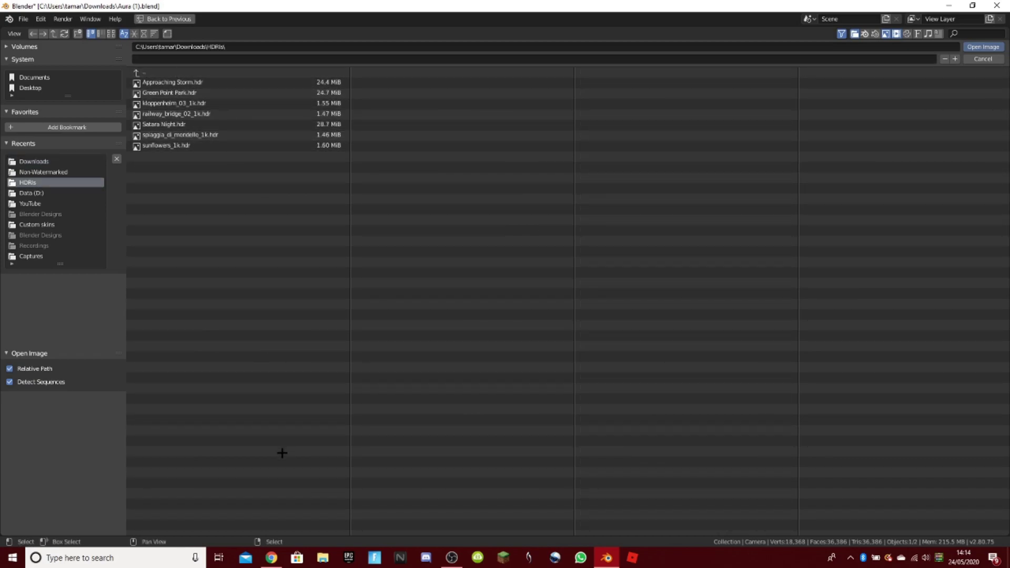
Step: Switch to Chrome, open HDRI Haven in a new tab and look through the Outdoor category for a suitable HDRI
left_click(271, 557)
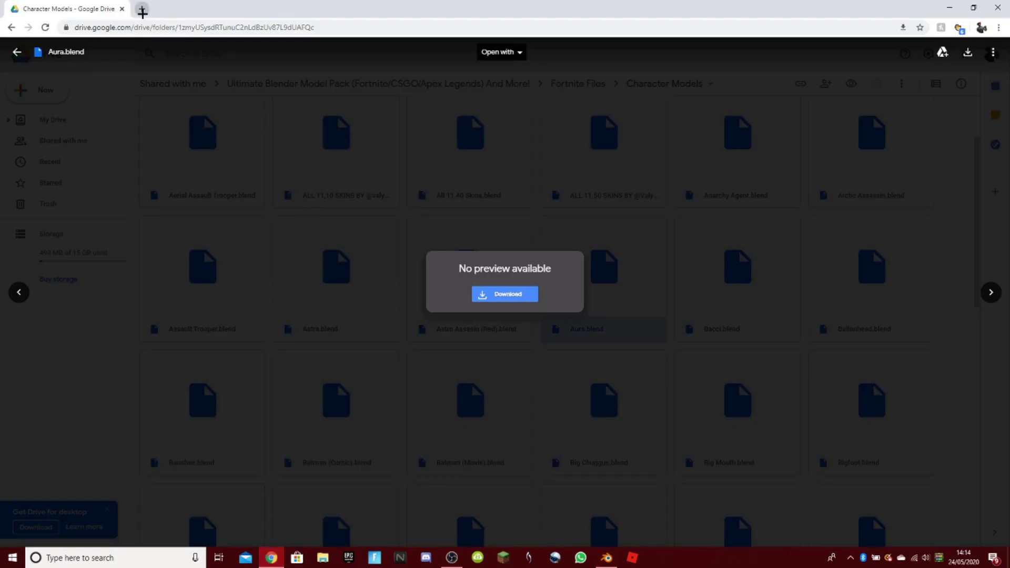
left_click(142, 12)
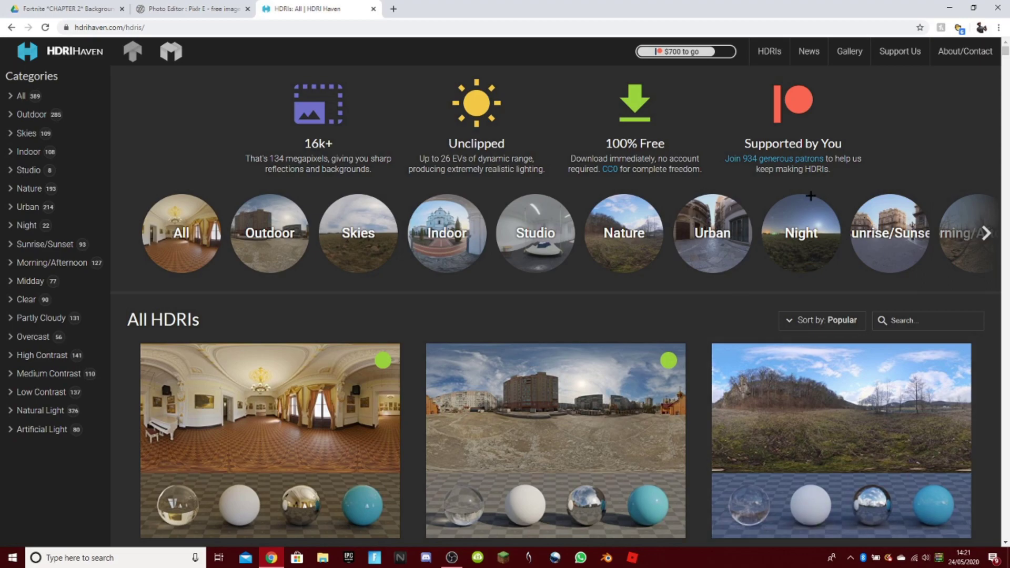
left_click(444, 227)
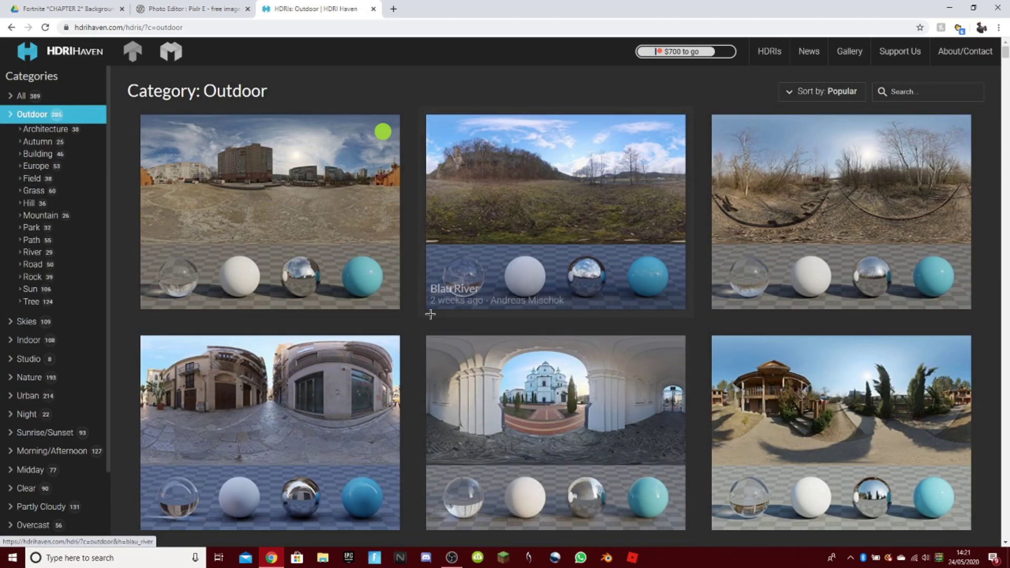
scroll(431, 363, "down", 5)
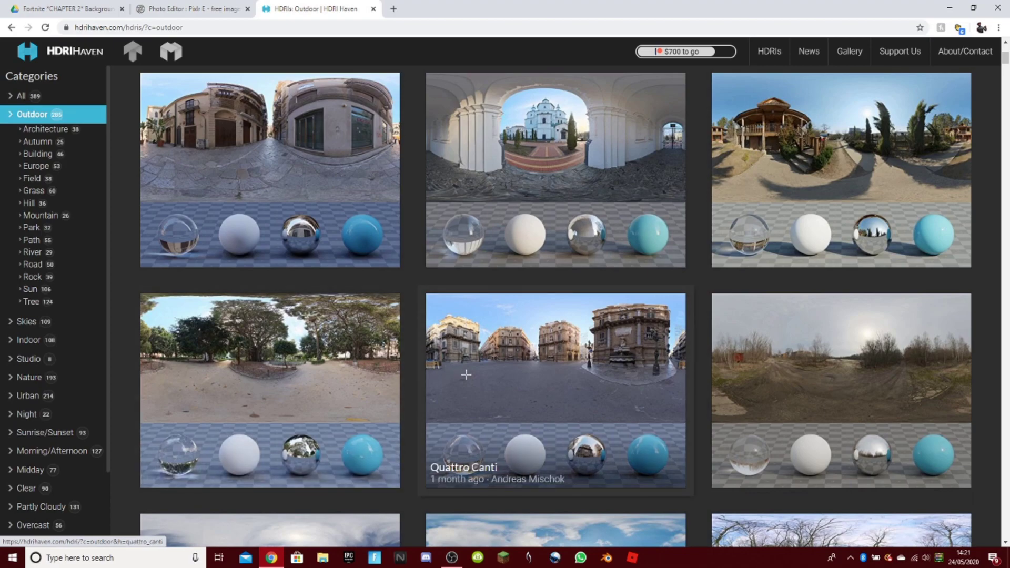
scroll(466, 375, "down", 2)
scroll(466, 373, "down", 10)
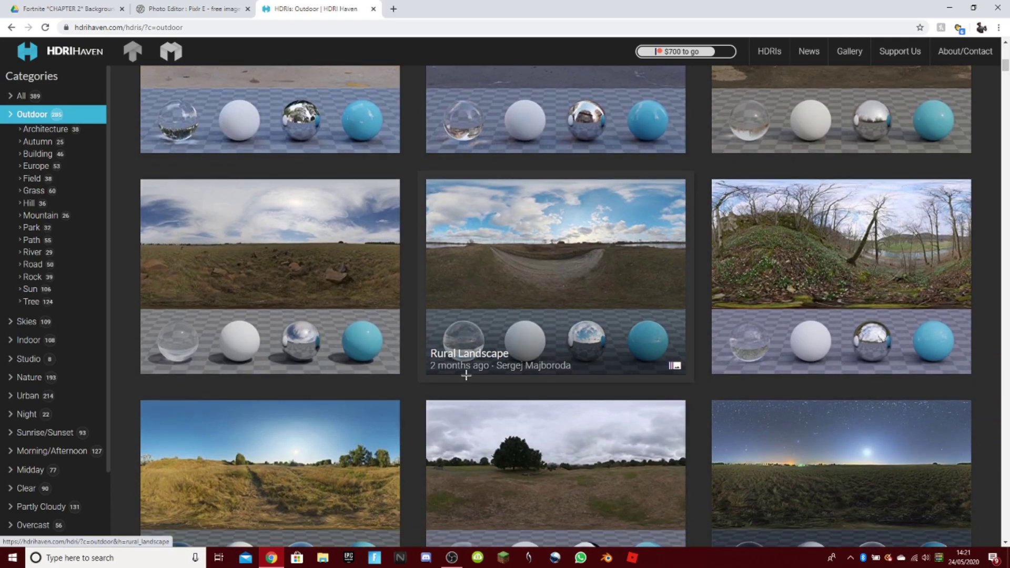
scroll(467, 375, "down", 4)
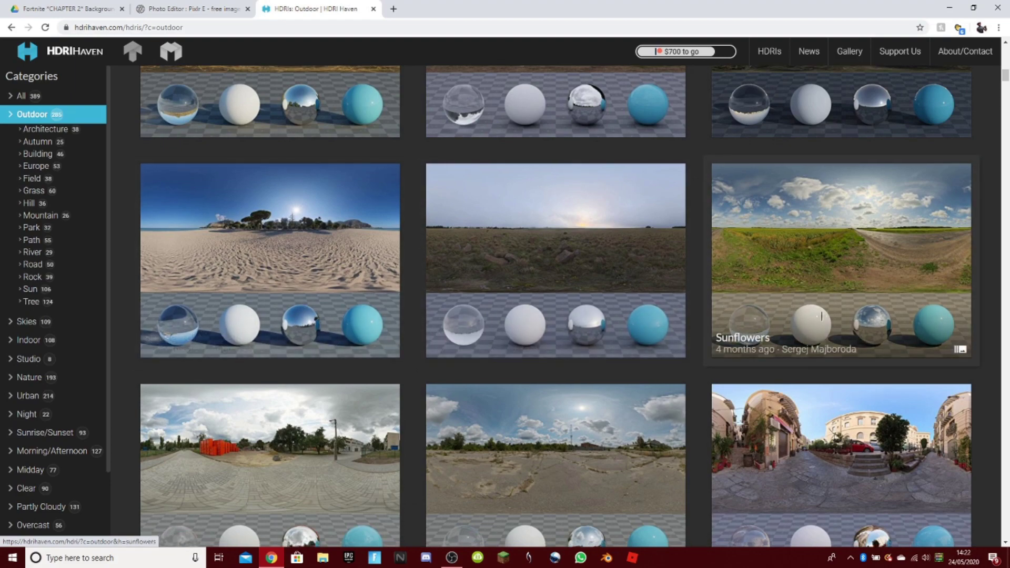
scroll(863, 385, "down", 2)
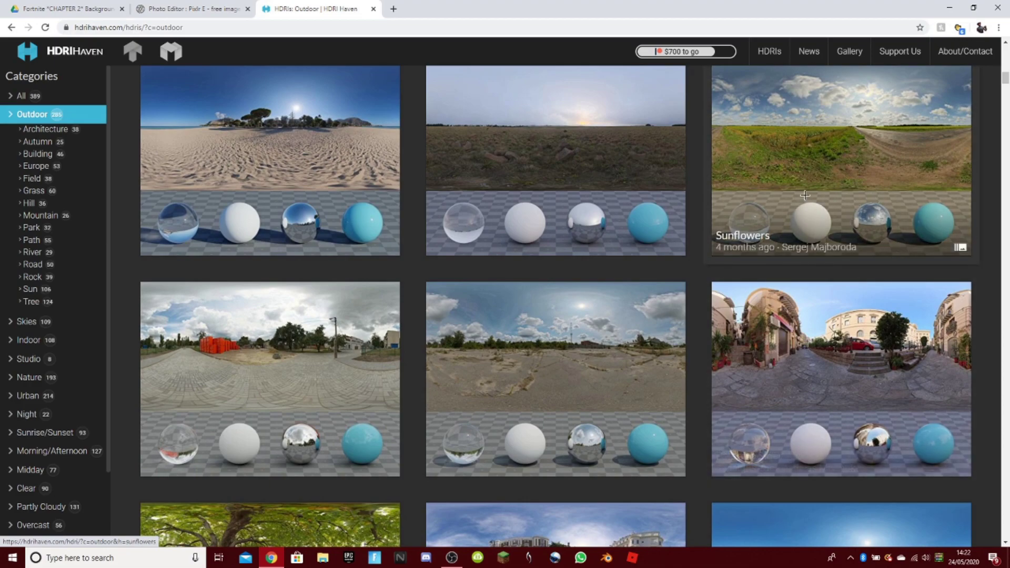
scroll(702, 430, "down", 7)
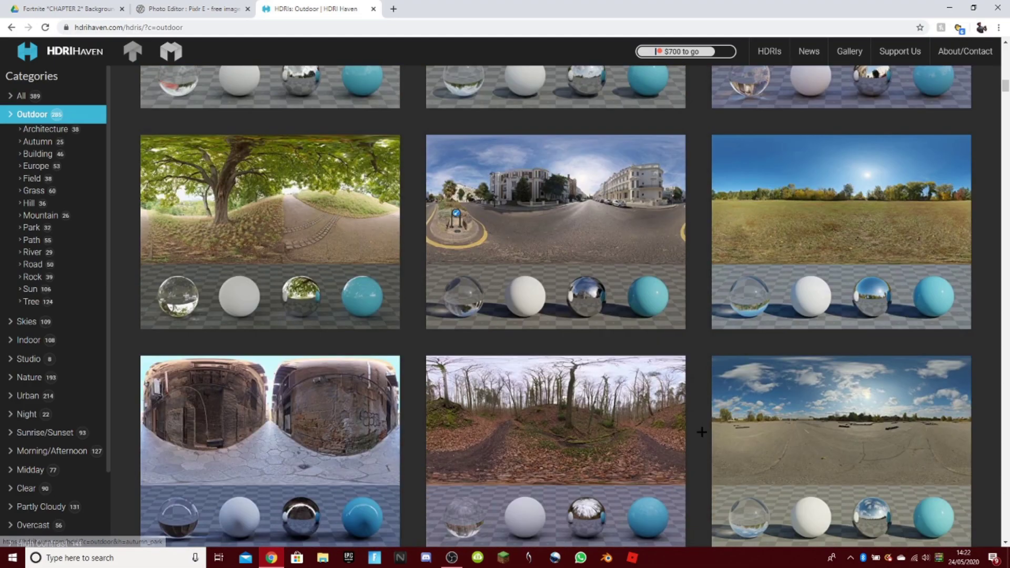
scroll(702, 431, "down", 13)
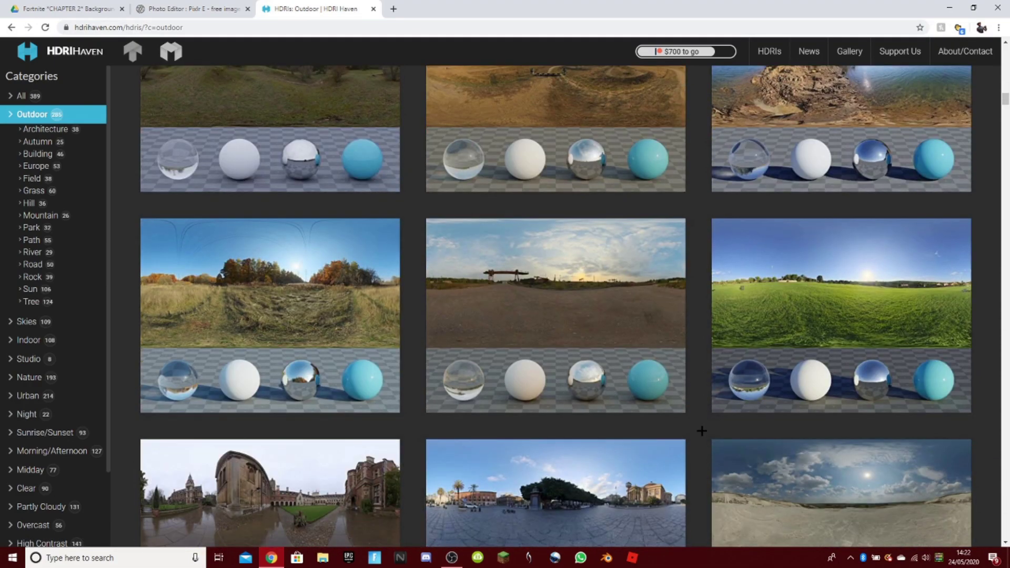
scroll(702, 431, "down", 4)
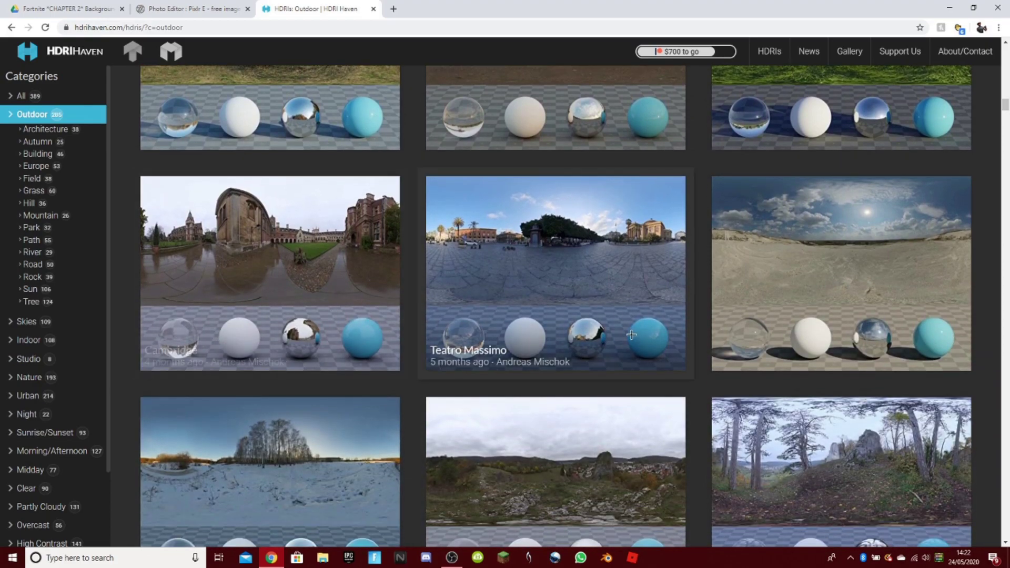
scroll(342, 391, "down", 8)
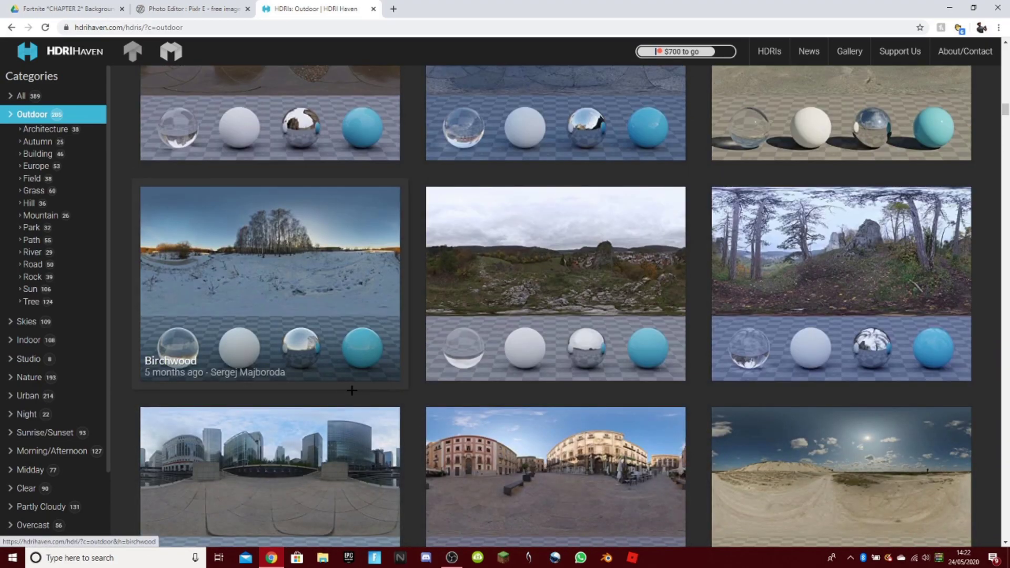
scroll(352, 391, "down", 6)
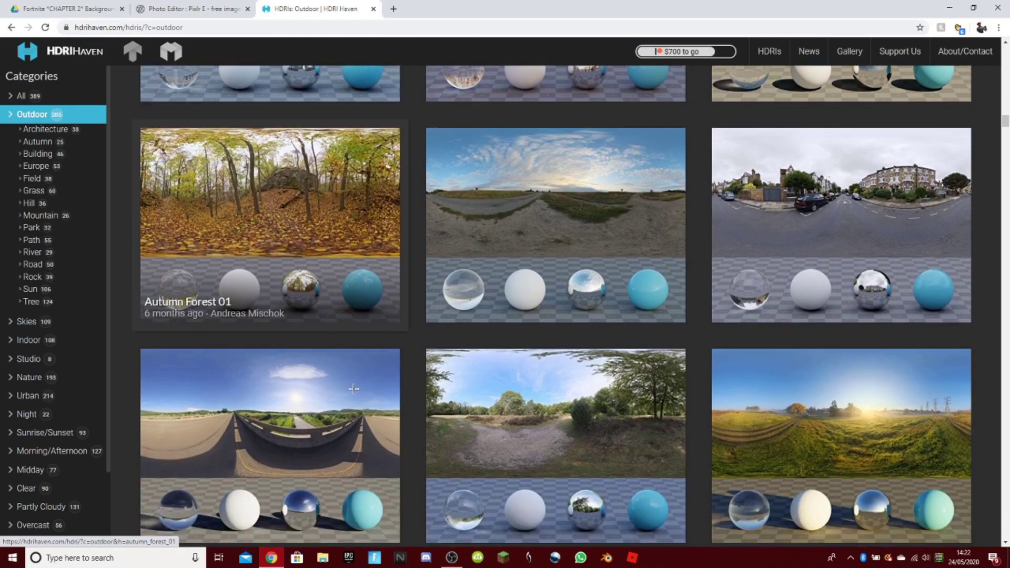
scroll(354, 387, "down", 10)
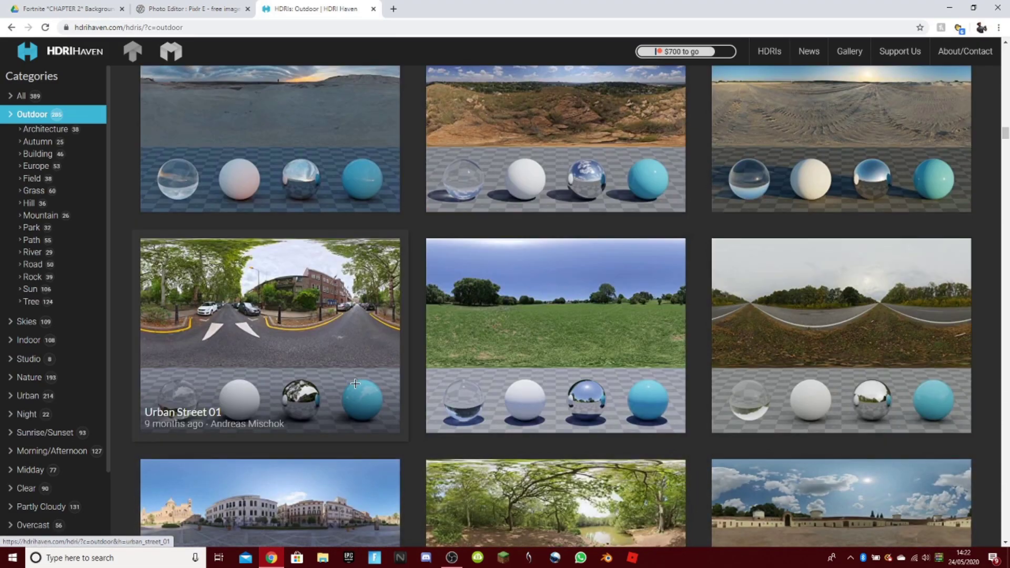
scroll(355, 384, "down", 1)
Step: Open the Sunset in the Chalk Quarry HDRI page and download the 1k HDR version
scroll(352, 379, "up", 4)
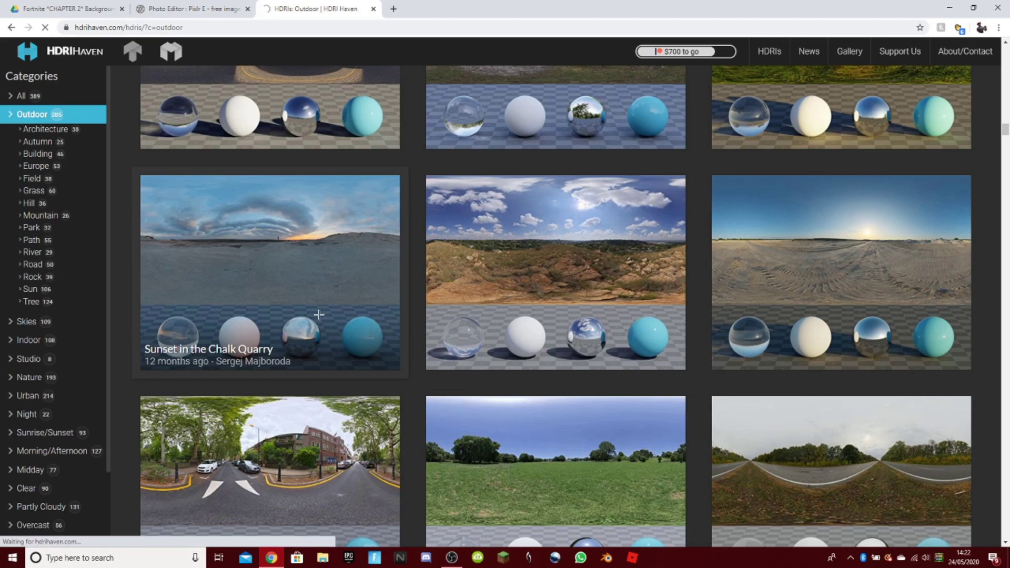
scroll(477, 457, "down", 6)
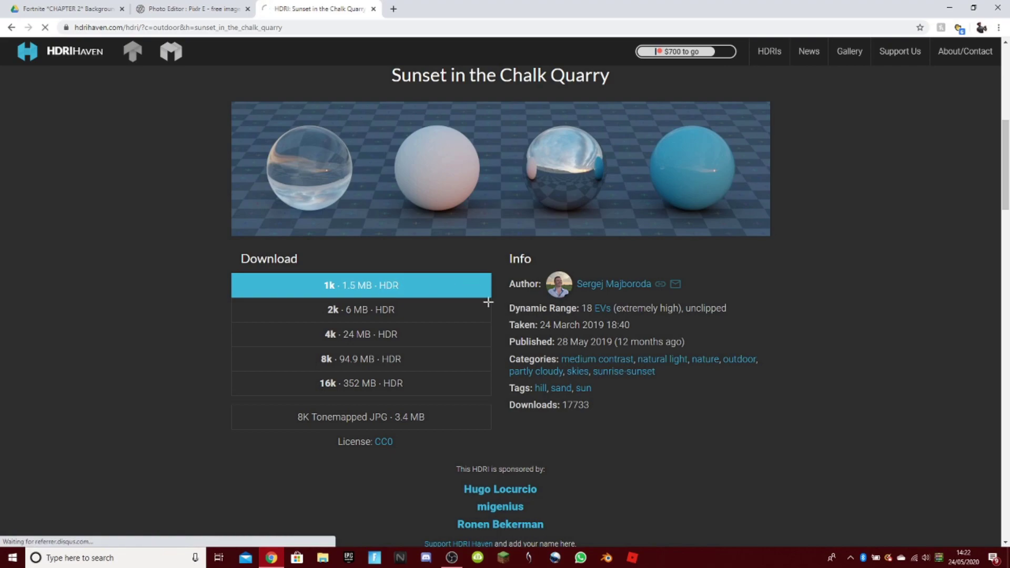
left_click(467, 288)
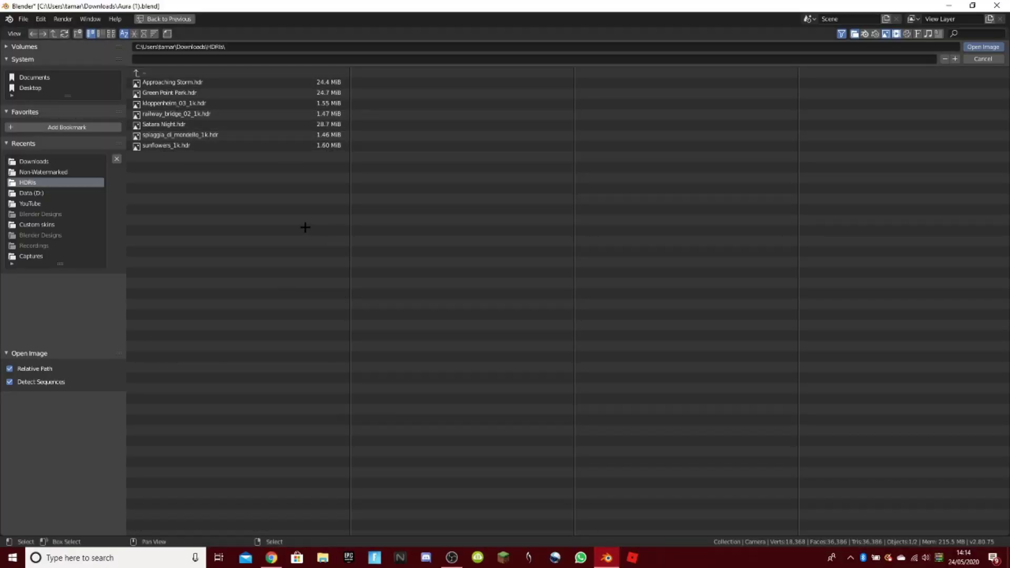
Step: Back in Blender, load sunflowers_1k.hdr as the World background's environment image and switch the viewport to Rendered shading
double_click(205, 143)
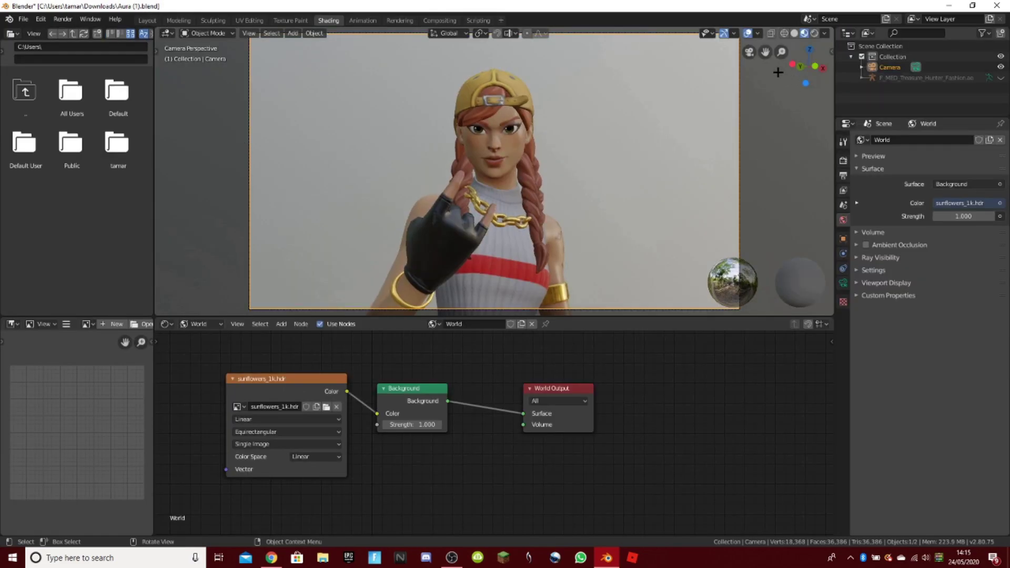
left_click(815, 33)
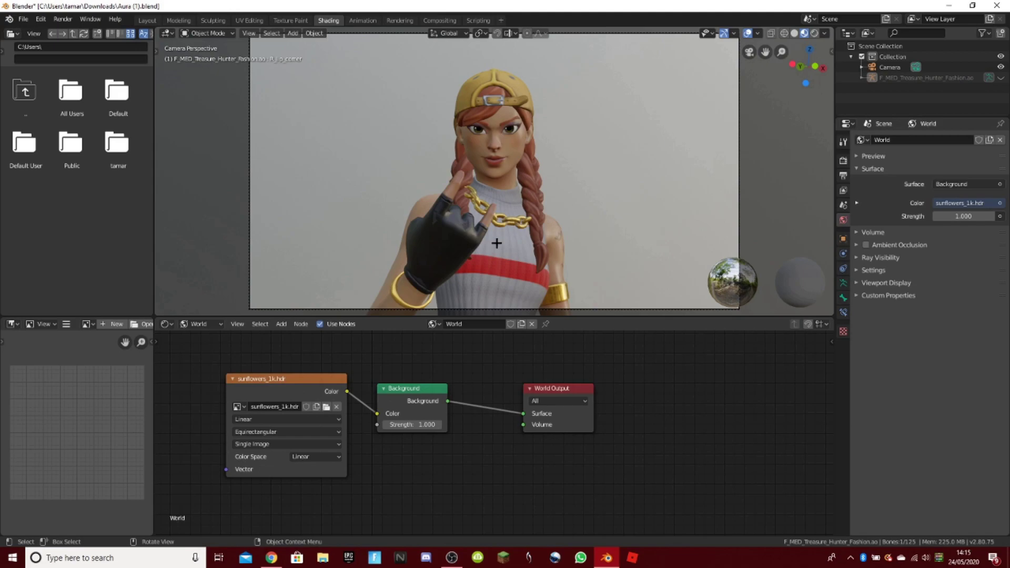
Step: Switch the viewport to Rendered shading and render the still image of the character
left_click(815, 33)
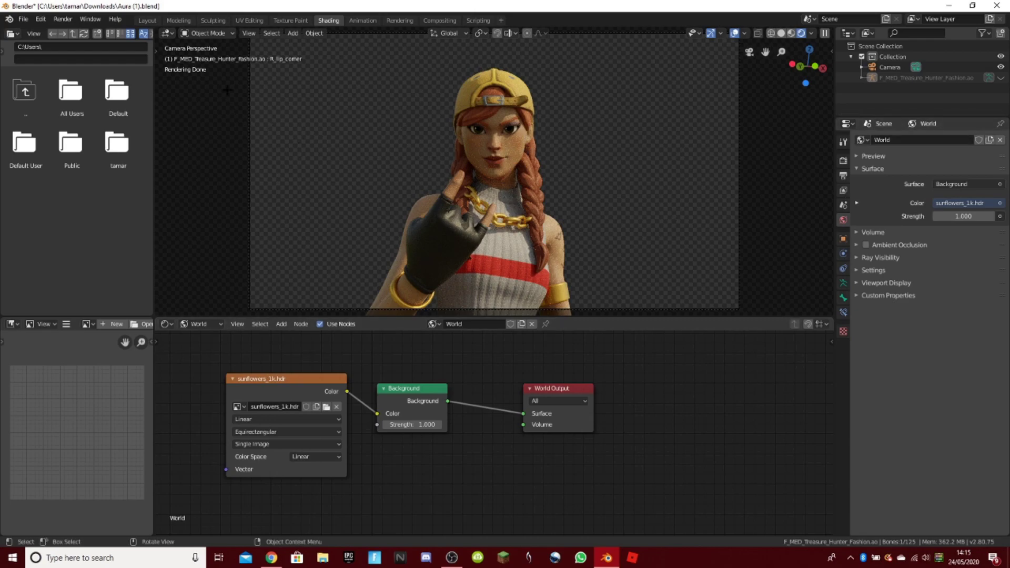
left_click(62, 19)
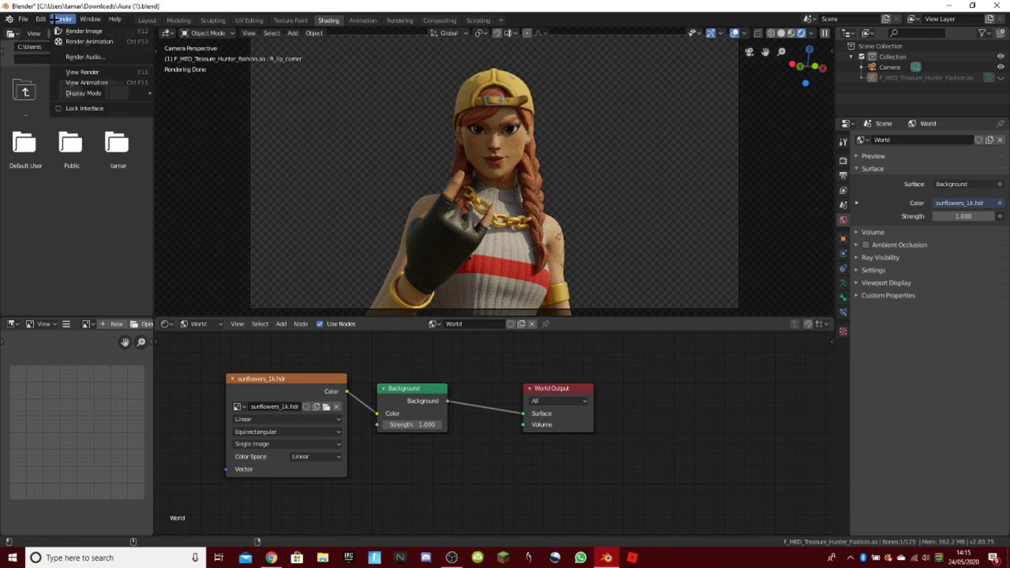
left_click(79, 31)
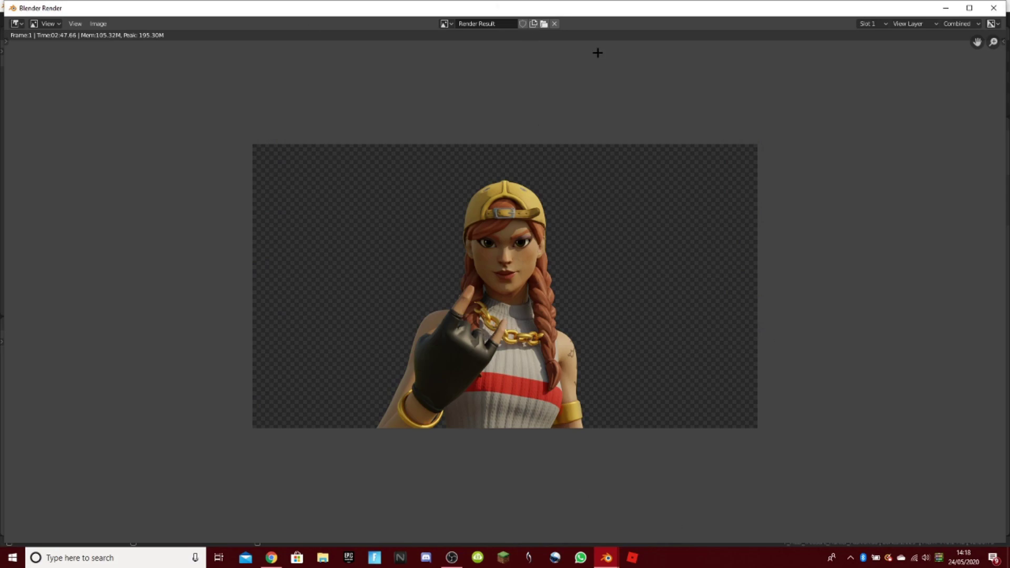
Step: Start saving the rendered image and browse to the D:\Thumbnails\Non-Watermarked folder
left_click(98, 24)
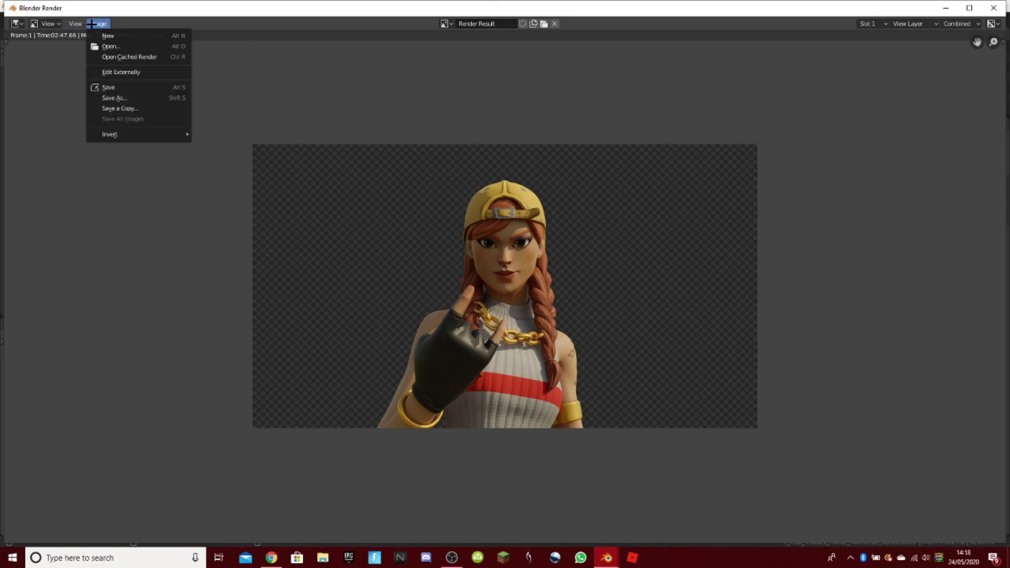
left_click(127, 87)
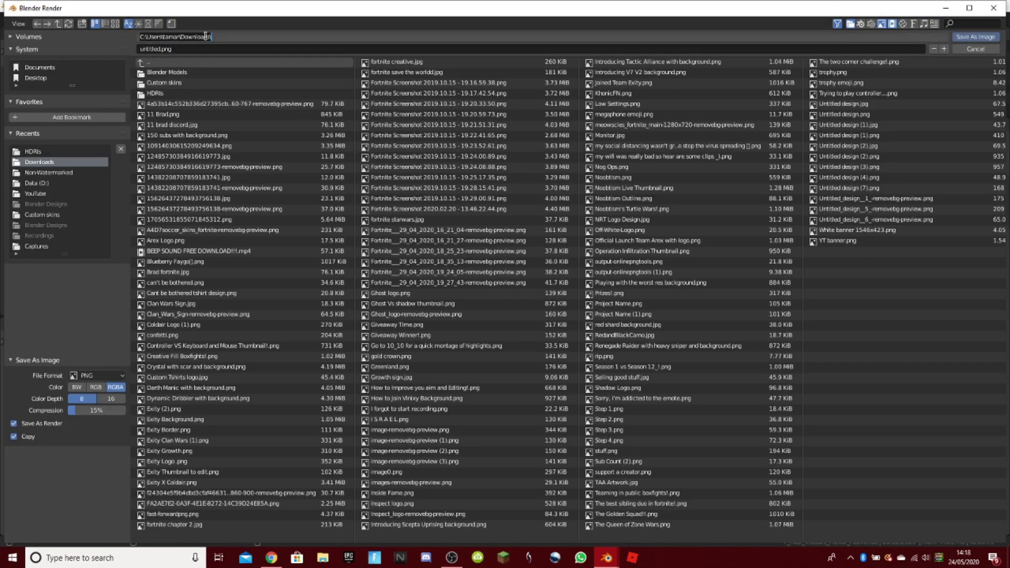
type("D:\\")
key("Return")
left_click(188, 139)
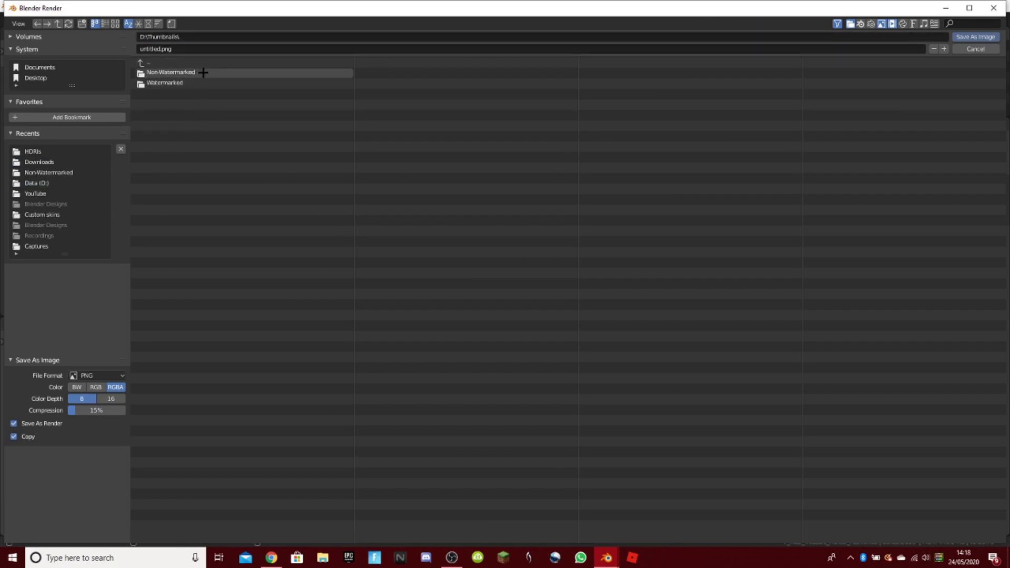
left_click(203, 73)
Step: Name the rendered image Test.png and save it in the Non-Watermarked folder
left_click(205, 48)
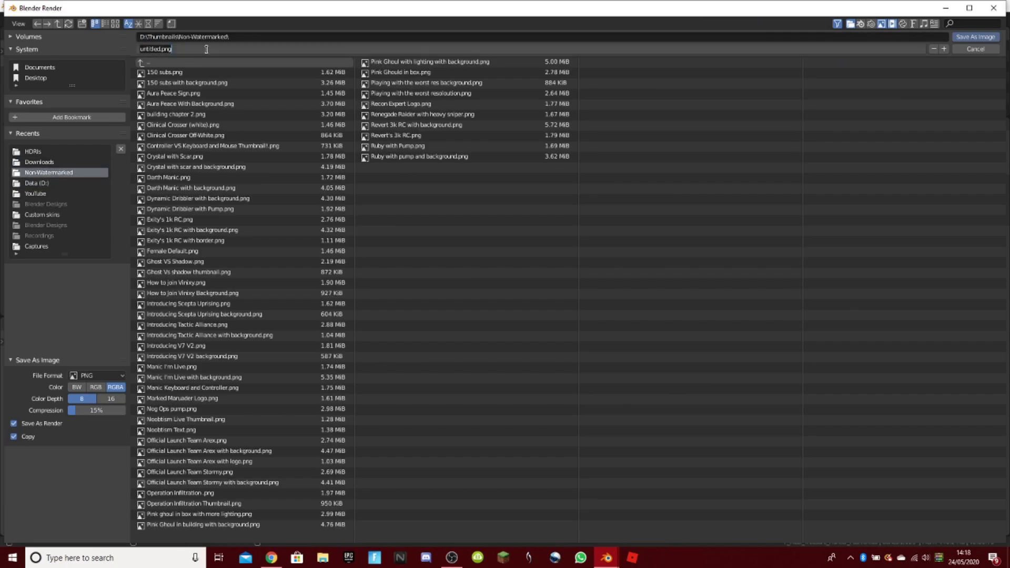
key("BackSpace")
type("Test")
key("Return")
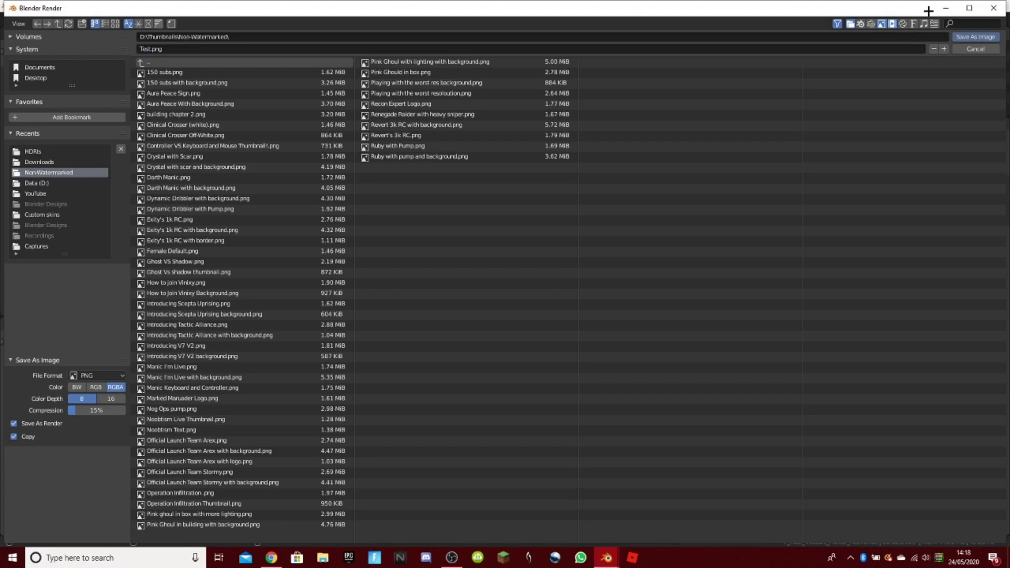
left_click(989, 37)
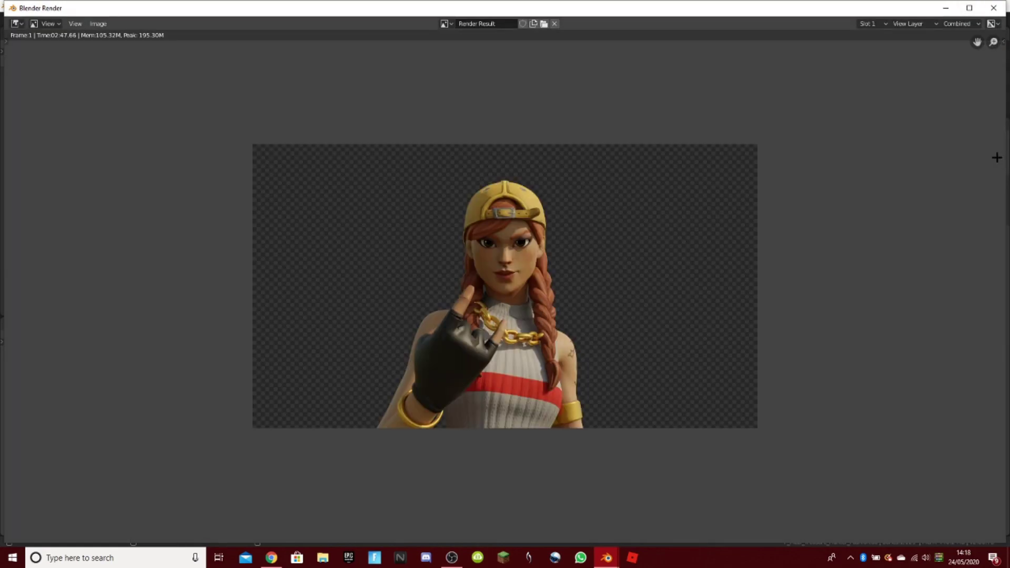
Step: Close the render window and quit Blender
left_click(993, 8)
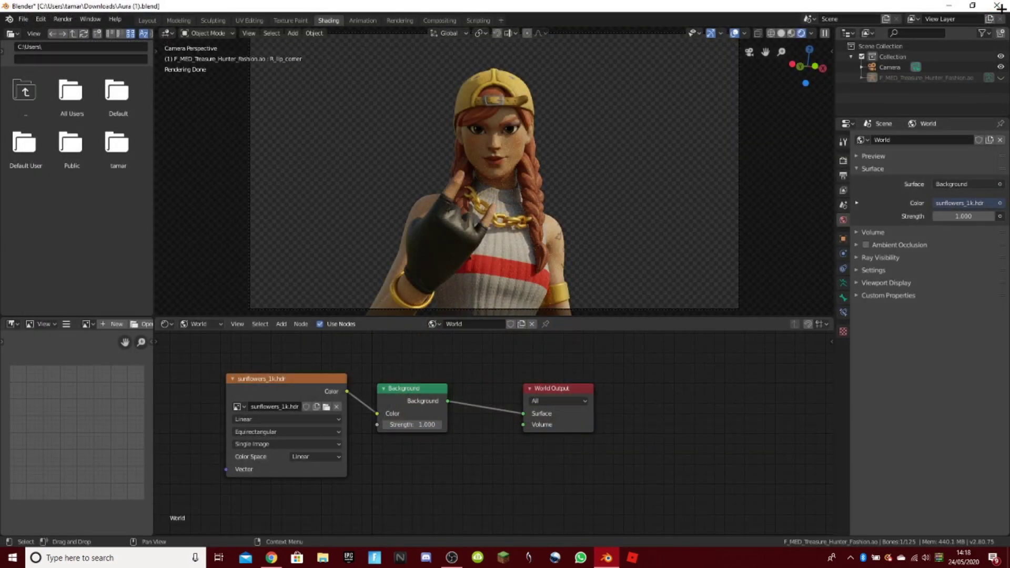
left_click(997, 5)
left_click(536, 293)
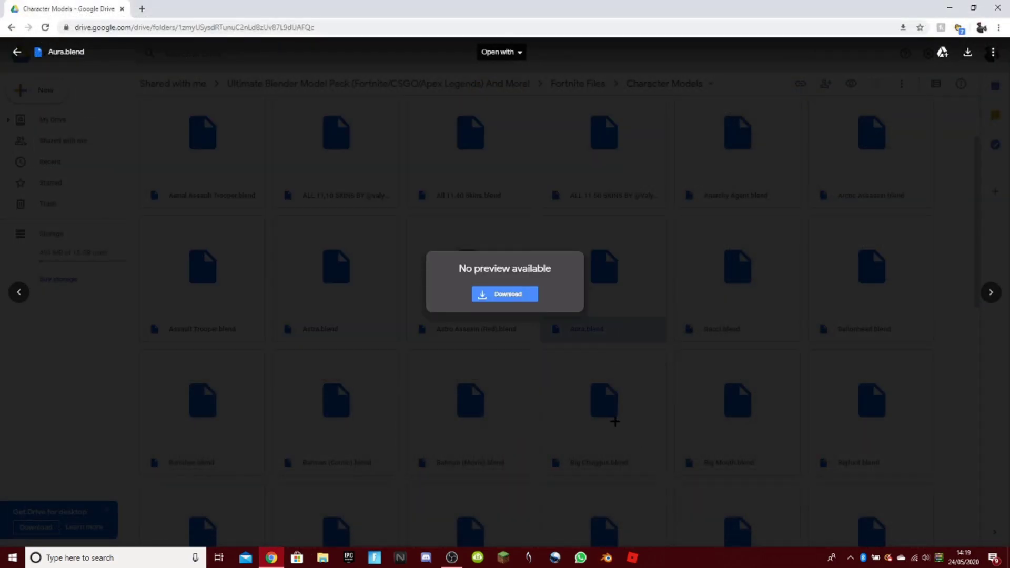
Step: In Chrome, open Pixlr E from pixlr.com and create a new Web 1440p (2560 x 1440) image named "test."
left_click(614, 421)
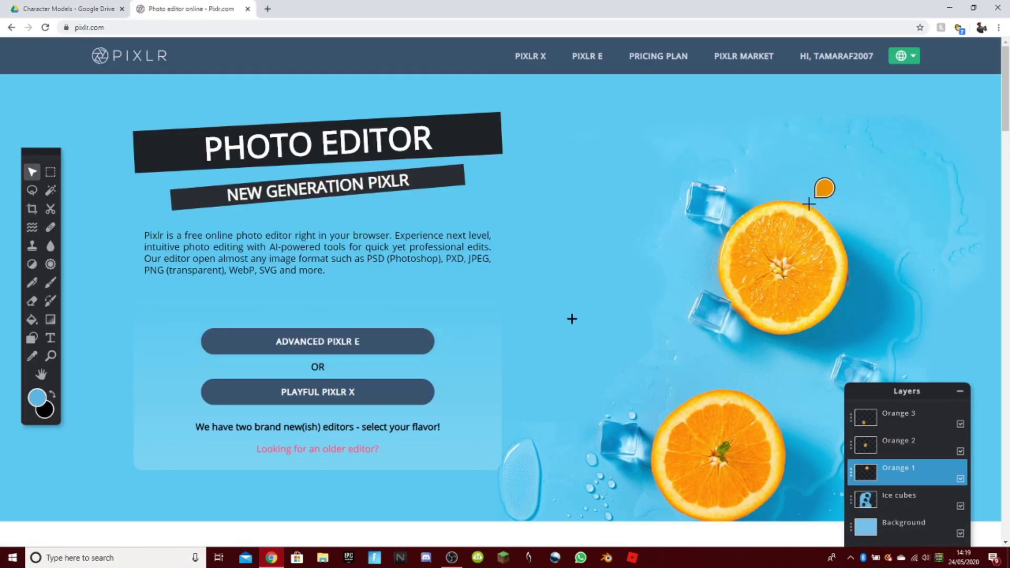
left_click(374, 341)
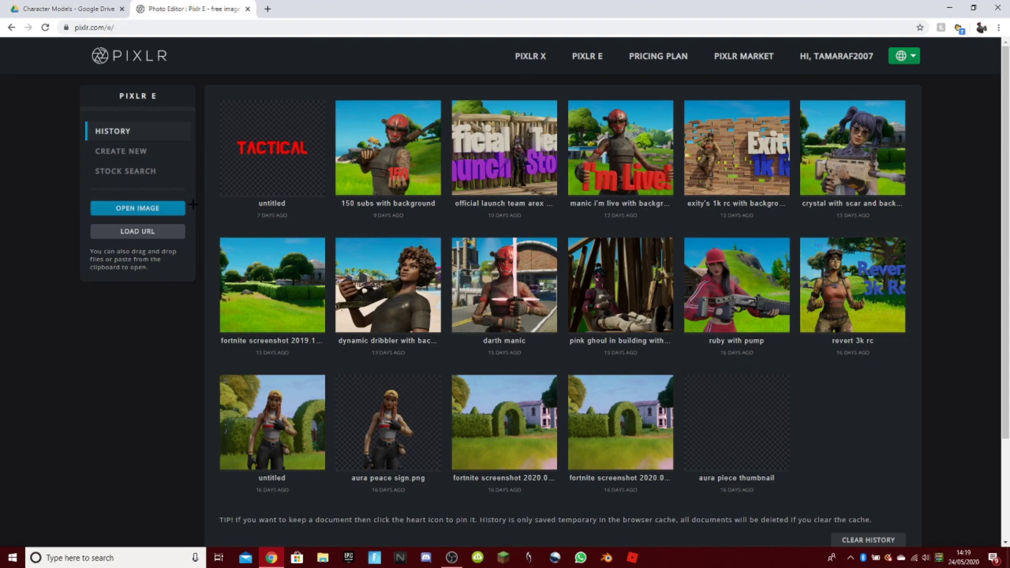
left_click(143, 153)
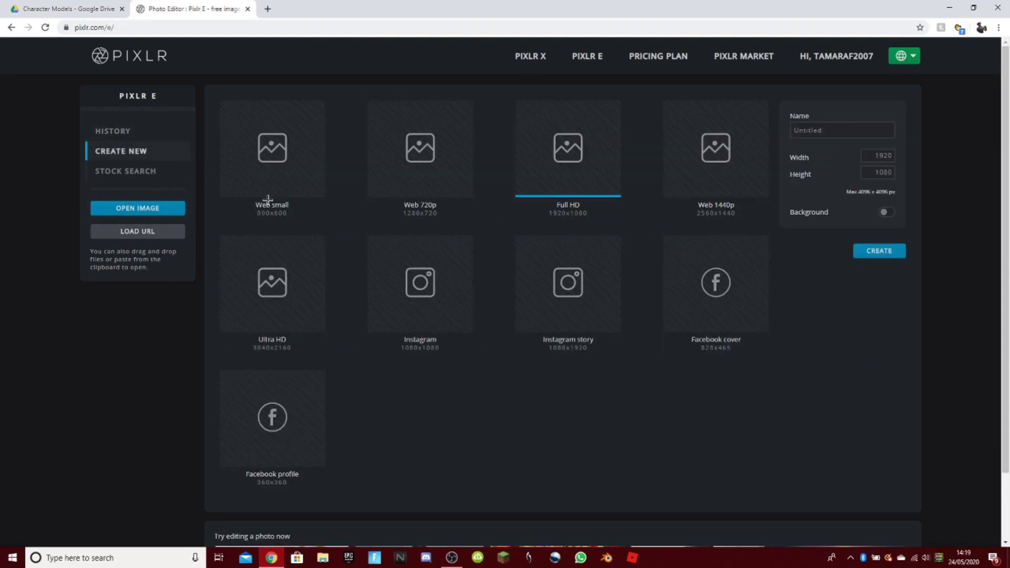
left_click(724, 144)
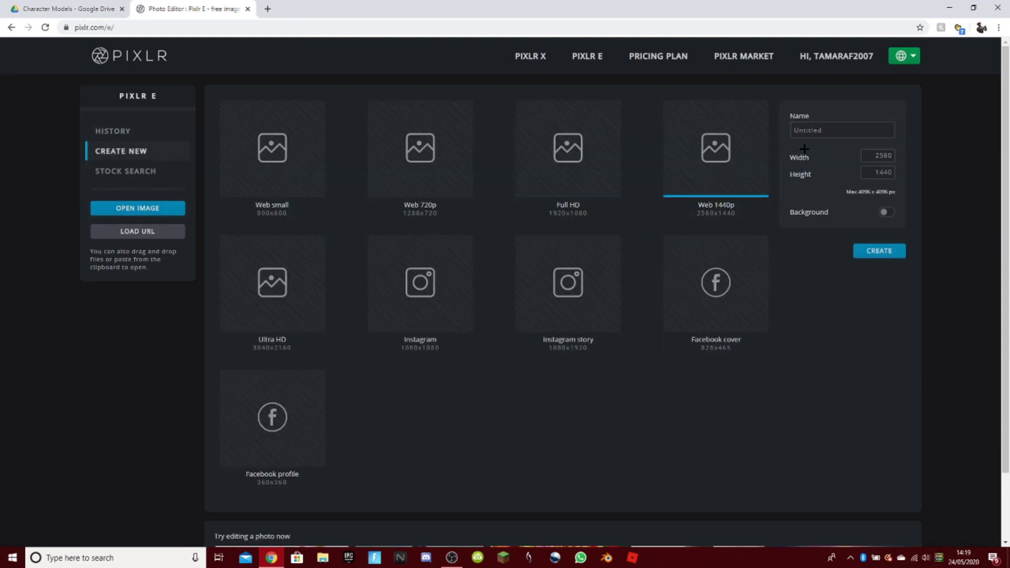
left_click_drag(835, 130, 395, 157)
type("test.")
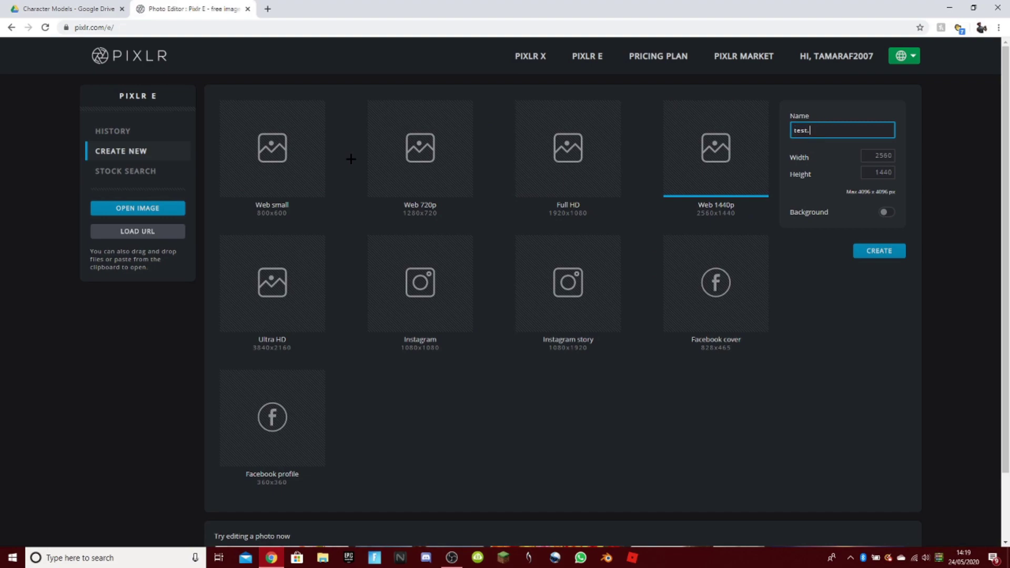
left_click(882, 253)
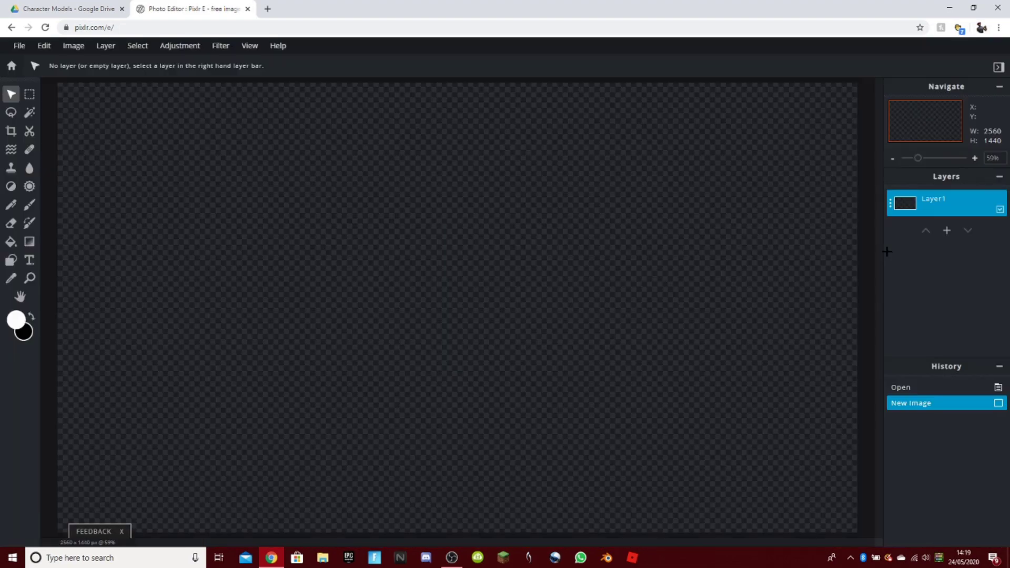
Step: In Google Drive, open the Fortnite *CHAPTER 2* Backgrounds! folder and download the street screenshot with the blue house
left_click(20, 3)
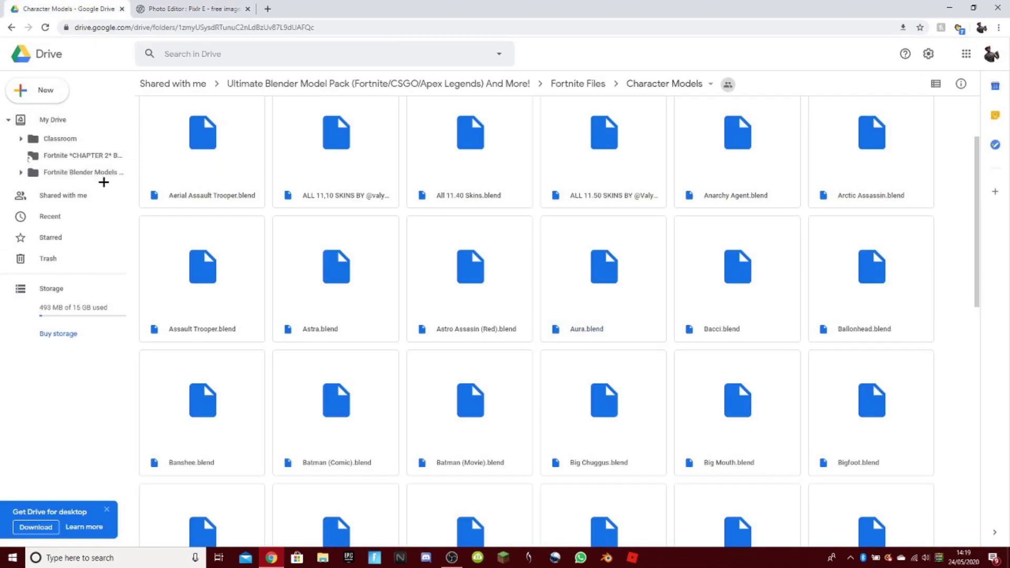
left_click(34, 156)
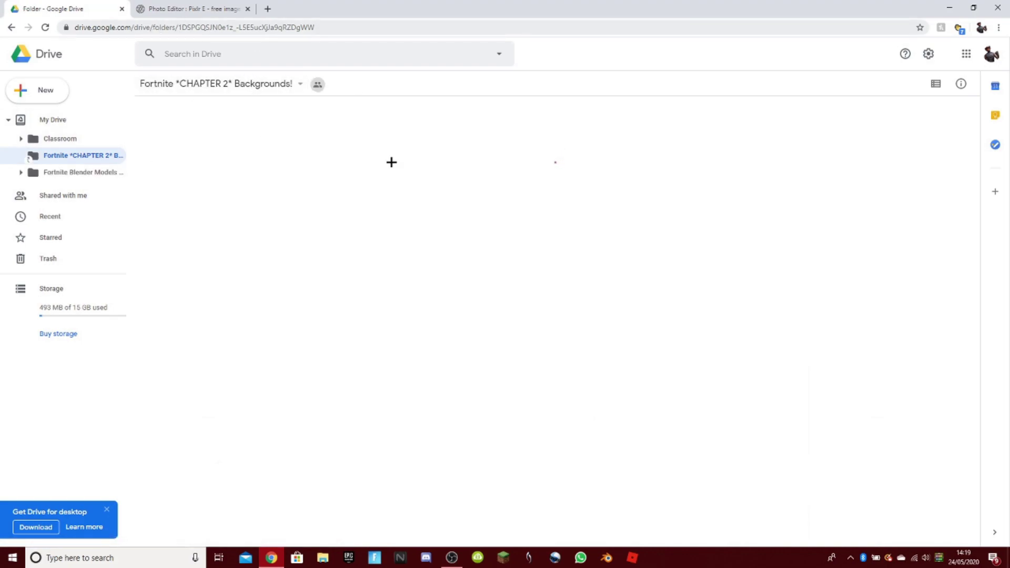
scroll(297, 284, "down", 14)
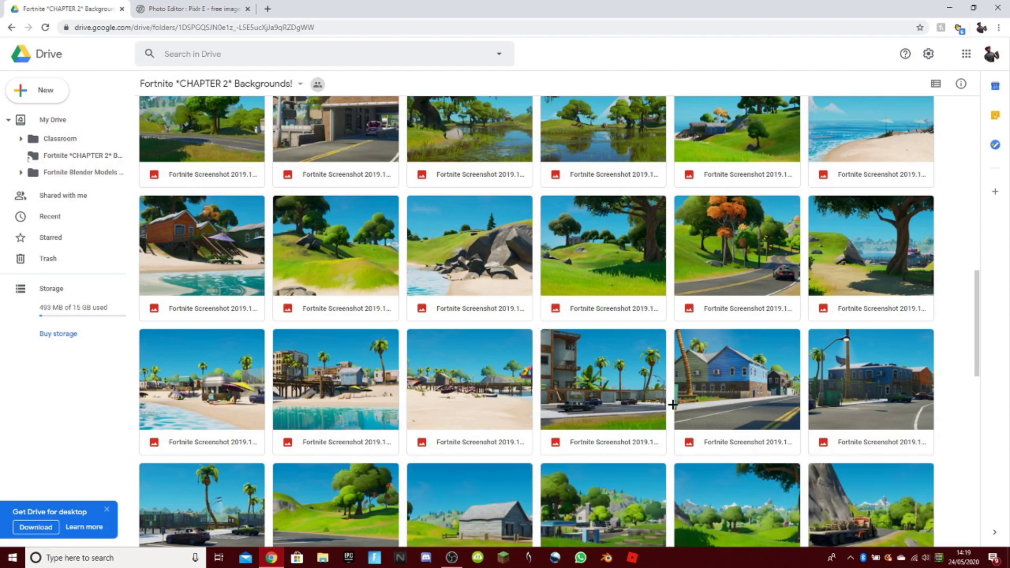
scroll(673, 403, "down", 1)
right_click(721, 345)
left_click(763, 306)
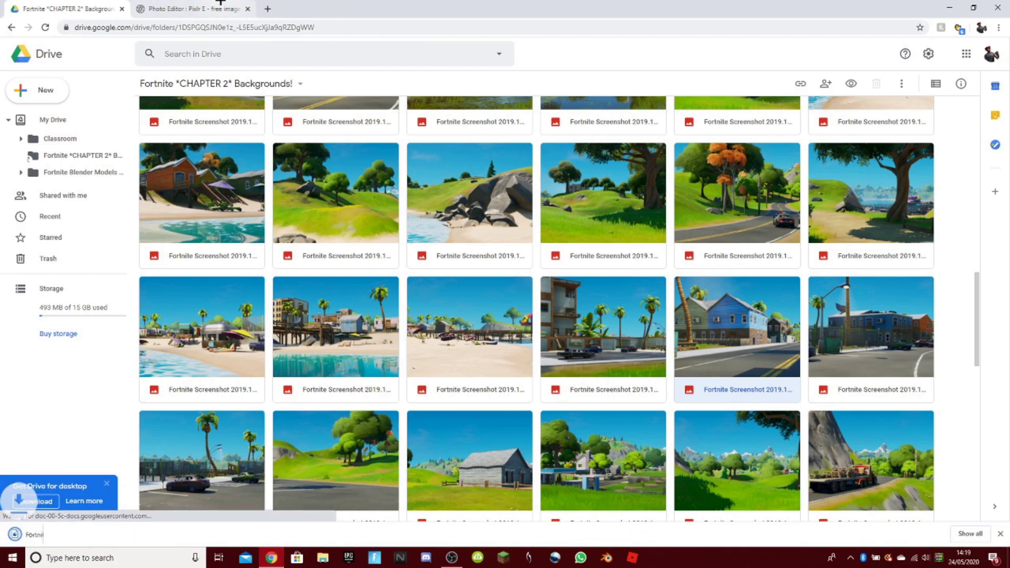
Step: Back in Pixlr E, add the downloaded street screenshot as an image layer, searching Downloads for "fort"
left_click(189, 9)
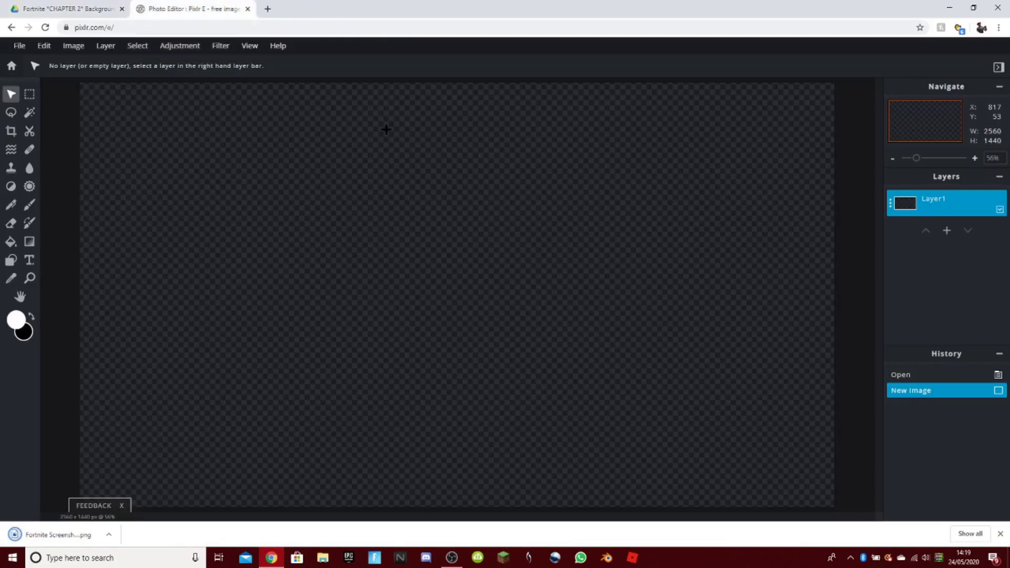
left_click(947, 230)
left_click(506, 284)
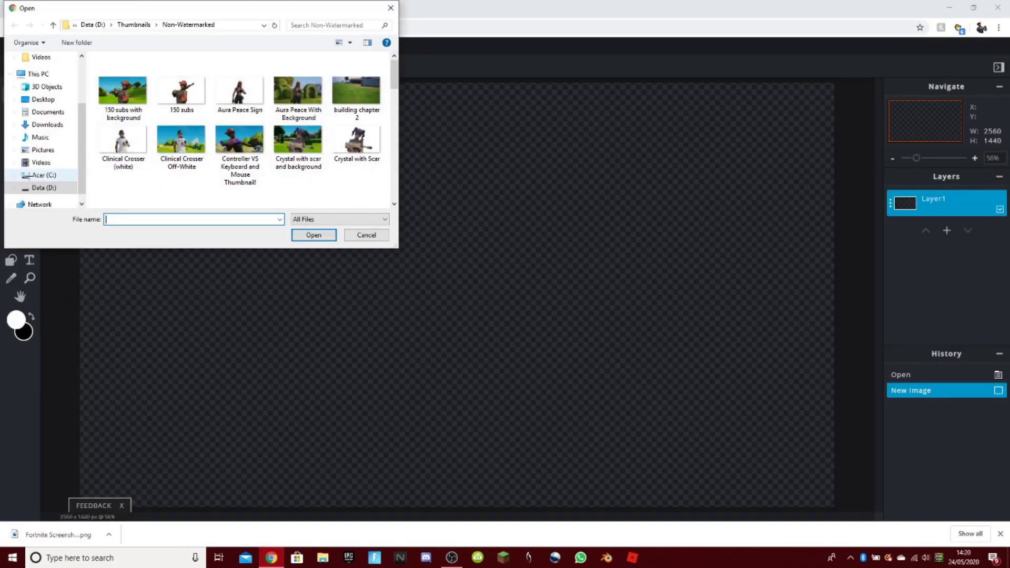
left_click(53, 124)
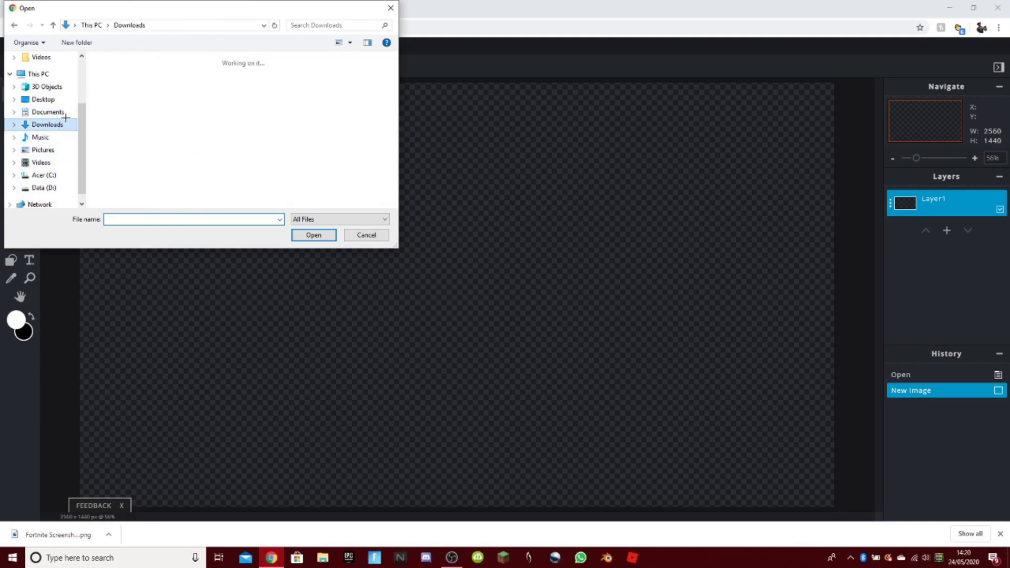
left_click(343, 24)
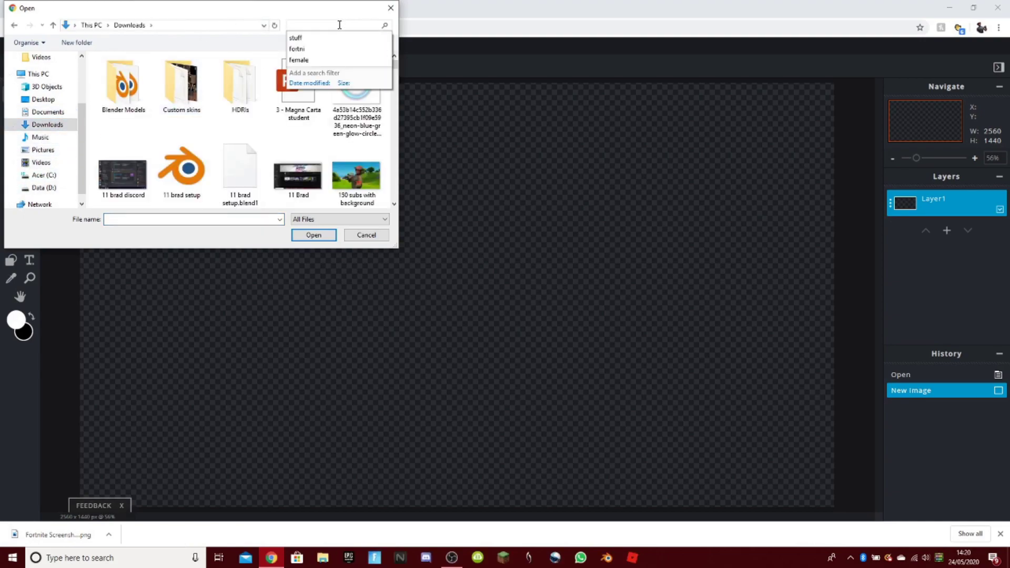
type("fort")
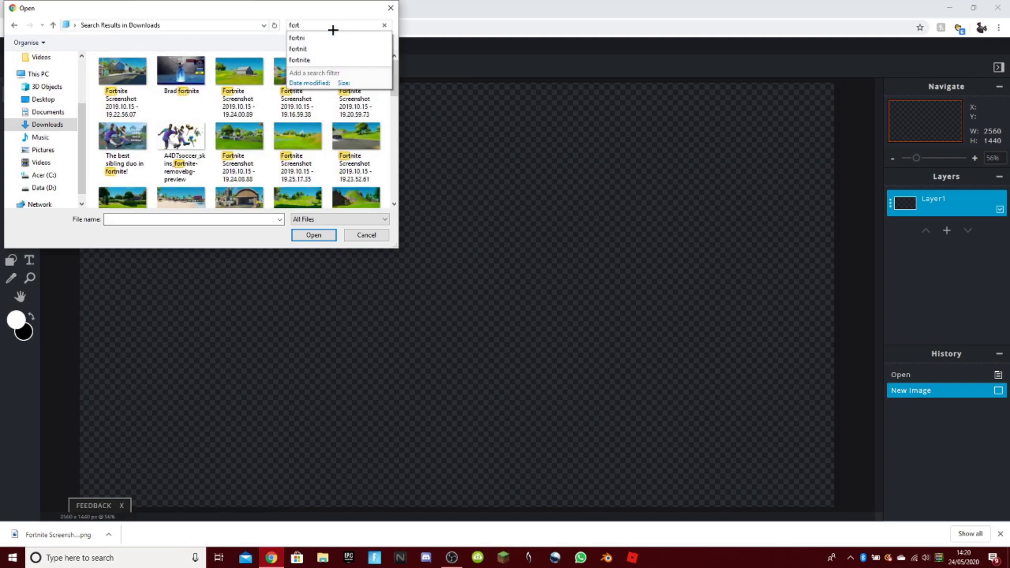
double_click(131, 92)
Step: Move the street screenshot to the canvas's upper-left corner and enlarge it to cover the whole canvas
left_click_drag(180, 115, 105, 69)
scroll(315, 237, "down", 2)
left_click_drag(309, 243, 294, 237)
left_click_drag(605, 379, 752, 452)
left_click(854, 405)
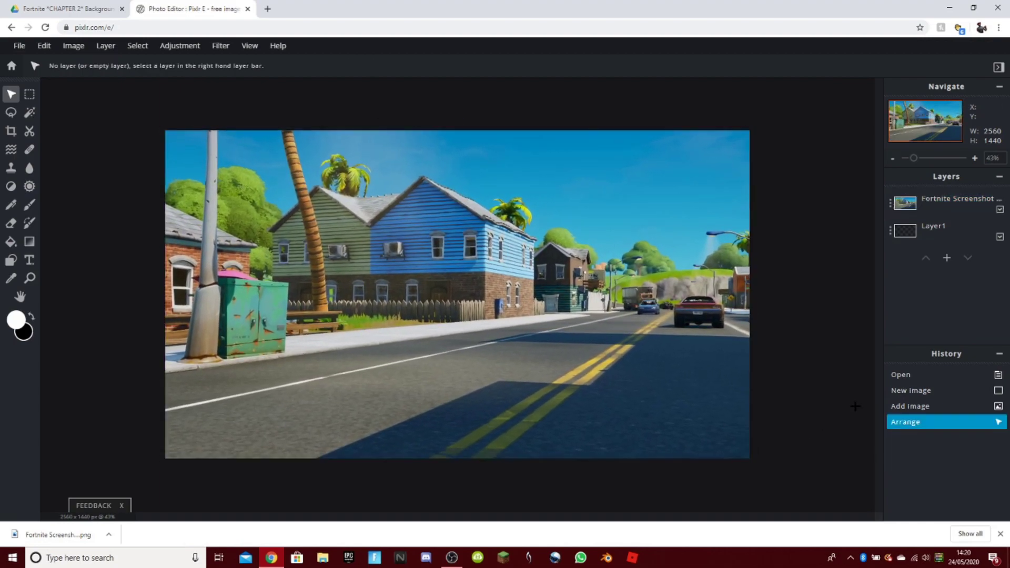
Step: Add Test.png from D:\Thumbnails\Non-Watermarked as a new image layer above the street background
left_click(946, 258)
left_click(529, 279)
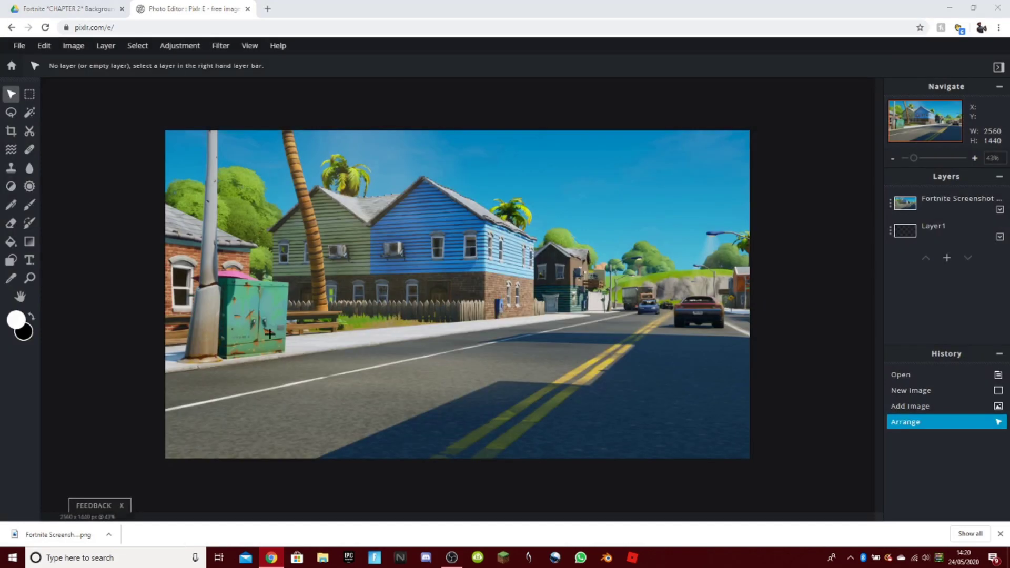
left_click(44, 188)
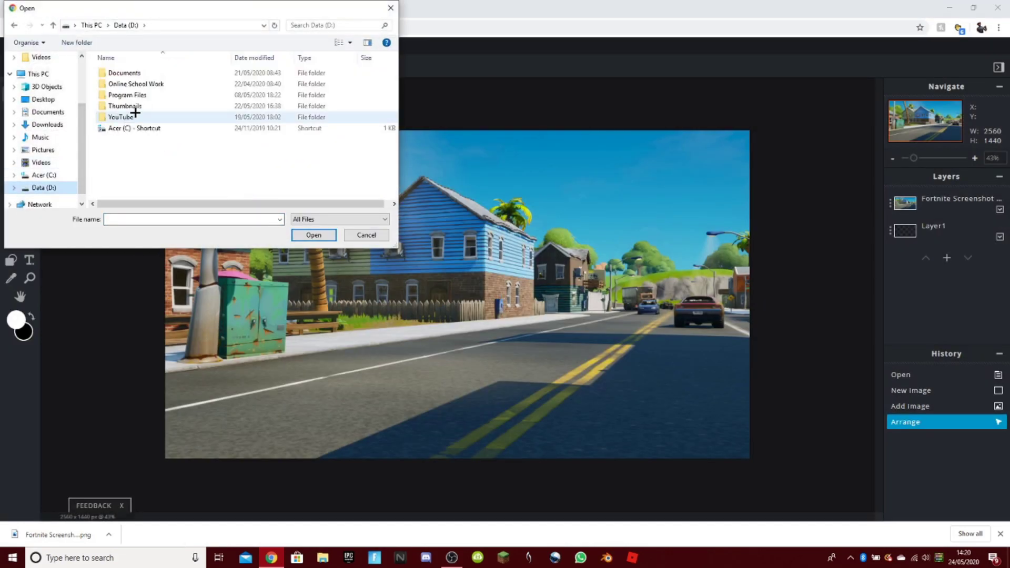
double_click(132, 107)
double_click(153, 72)
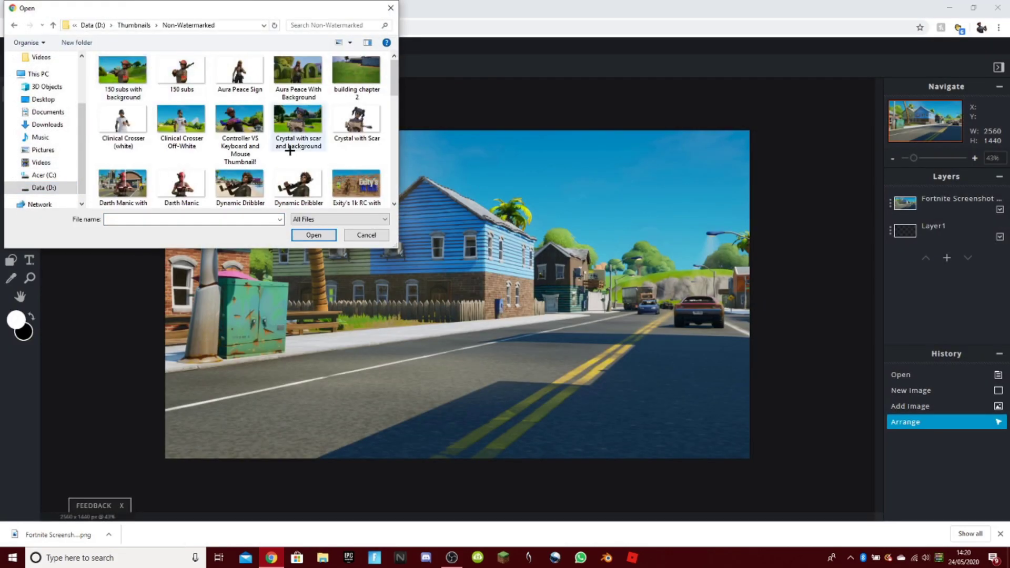
scroll(290, 151, "down", 5)
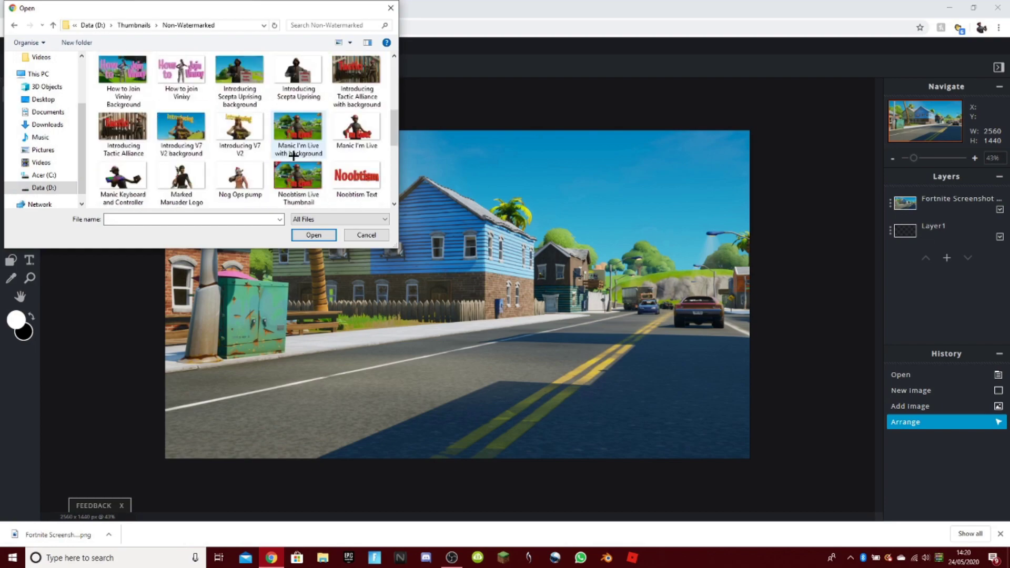
scroll(293, 156, "down", 5)
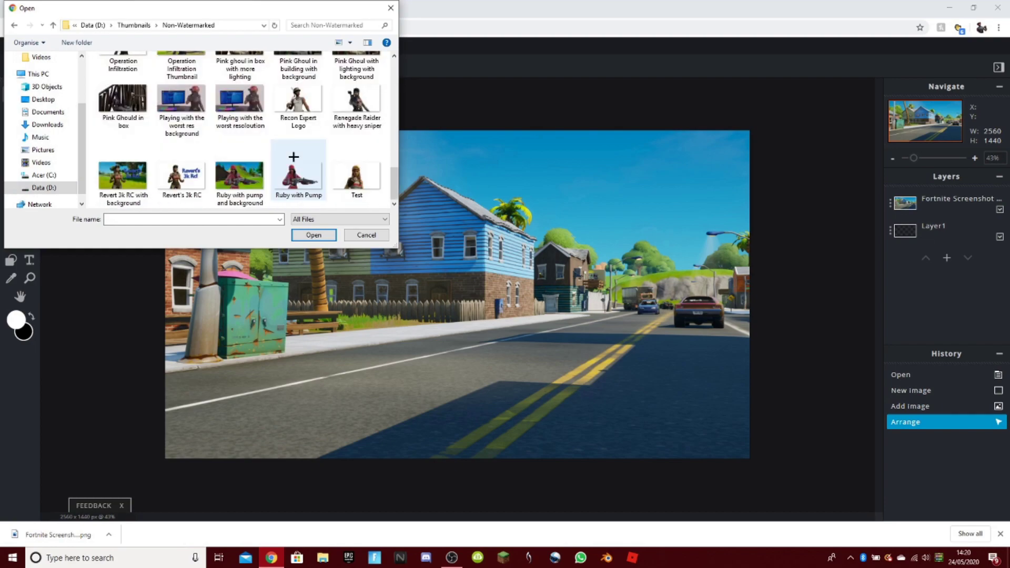
scroll(304, 167, "up", 1)
scroll(316, 169, "down", 1)
double_click(343, 172)
Step: Align the character render to the canvas's upper-left corner and enlarge it to about 2570 x 1446 px, covering the canvas
left_click_drag(438, 296, 383, 259)
left_click_drag(604, 375, 714, 437)
left_click_drag(443, 316, 443, 321)
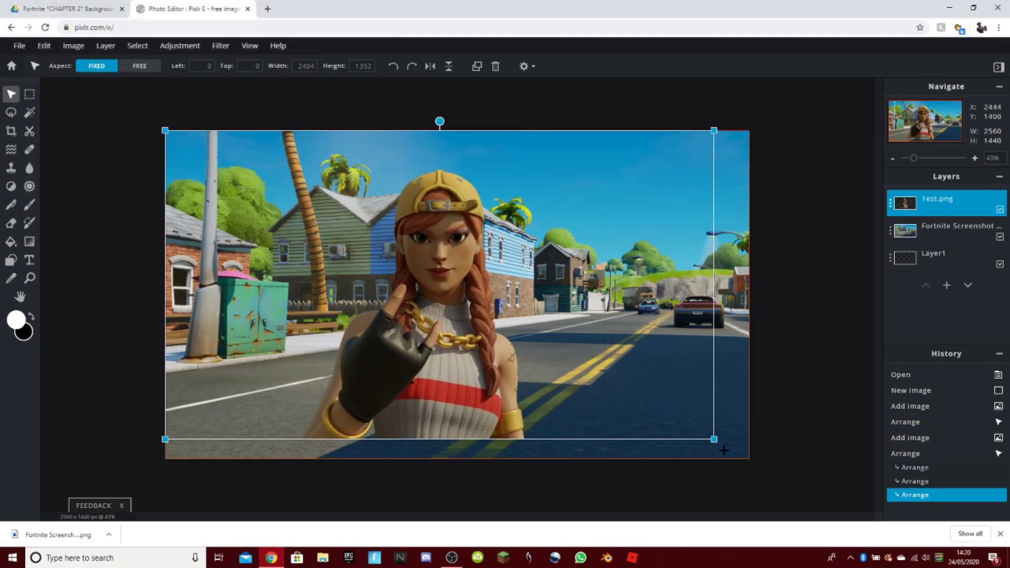
left_click_drag(715, 440, 755, 454)
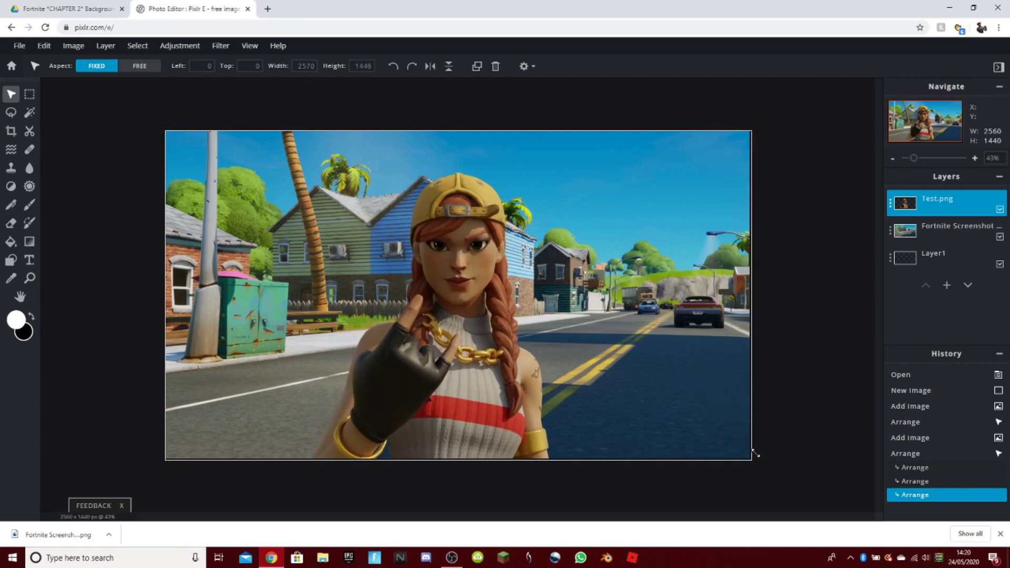
left_click(805, 432)
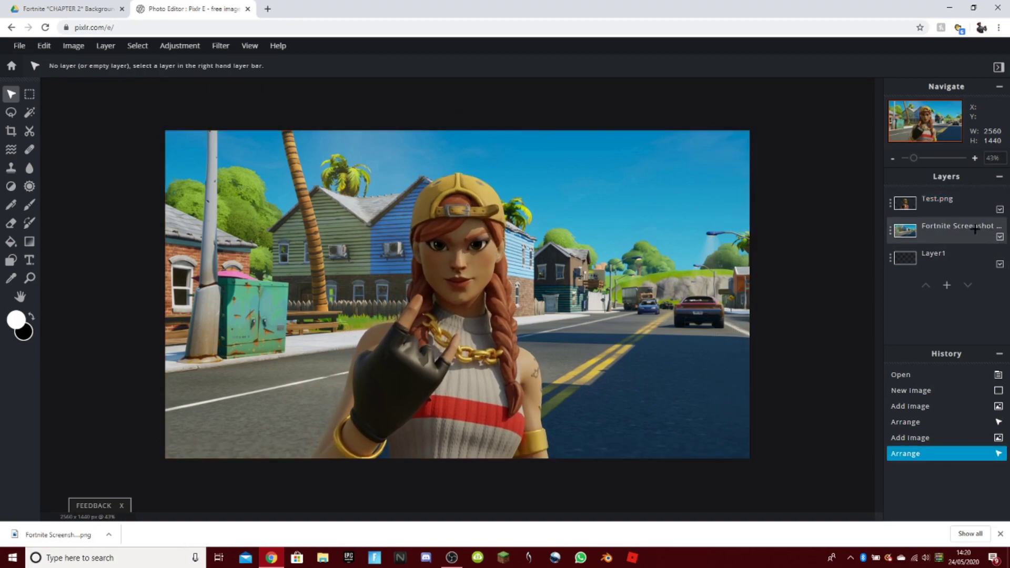
Step: Apply a Gaussian blur of 25 to the Fortnite street screenshot layer
left_click(955, 227)
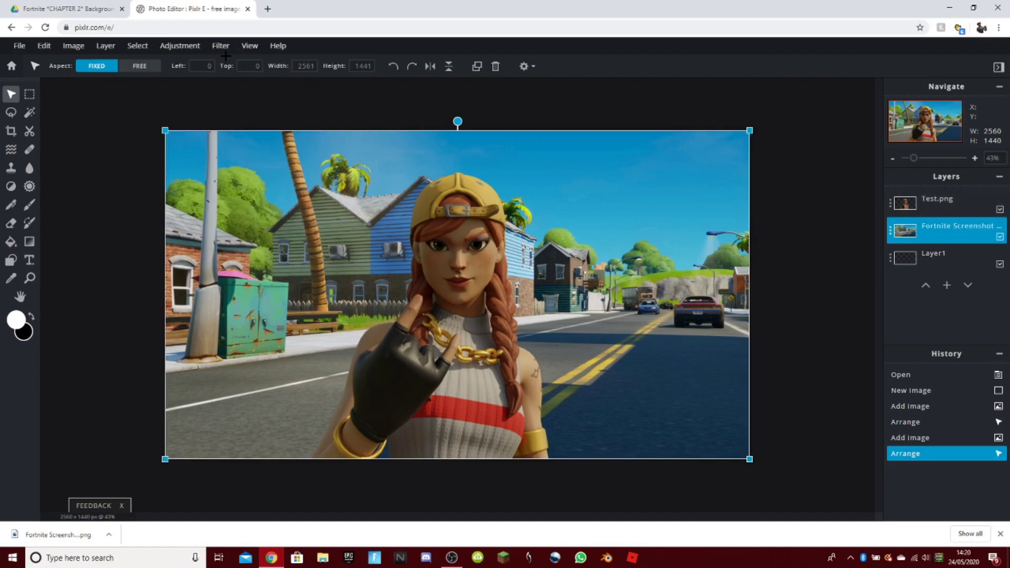
mouse_move(221, 48)
mouse_move(238, 79)
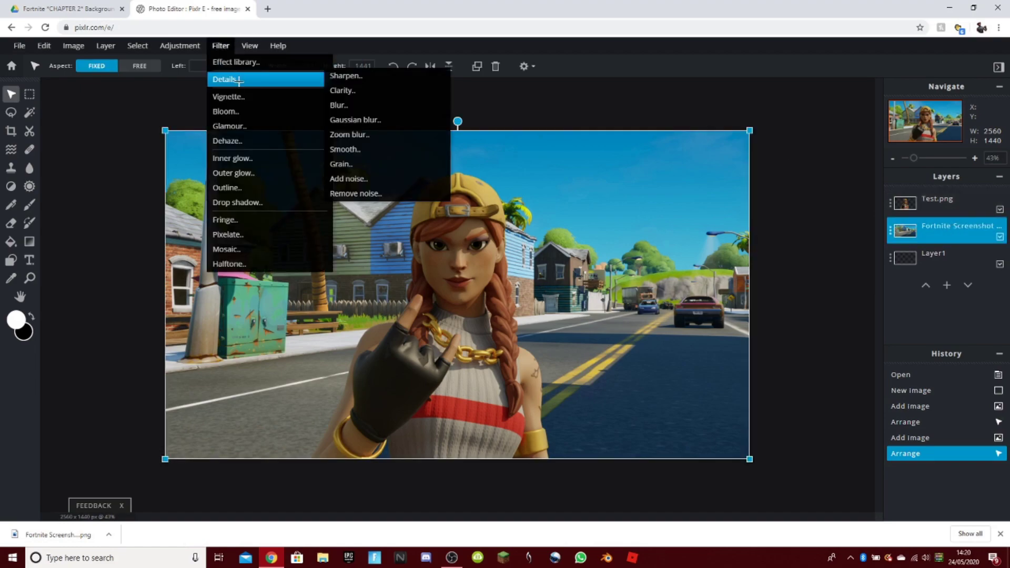
left_click(385, 120)
left_click_drag(424, 296, 456, 312)
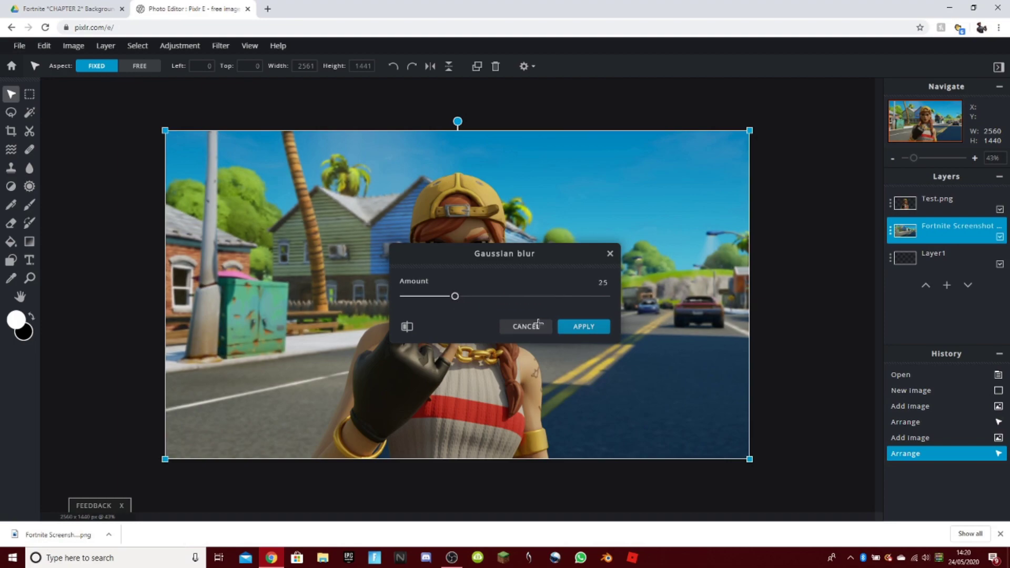
left_click(584, 326)
left_click(831, 309)
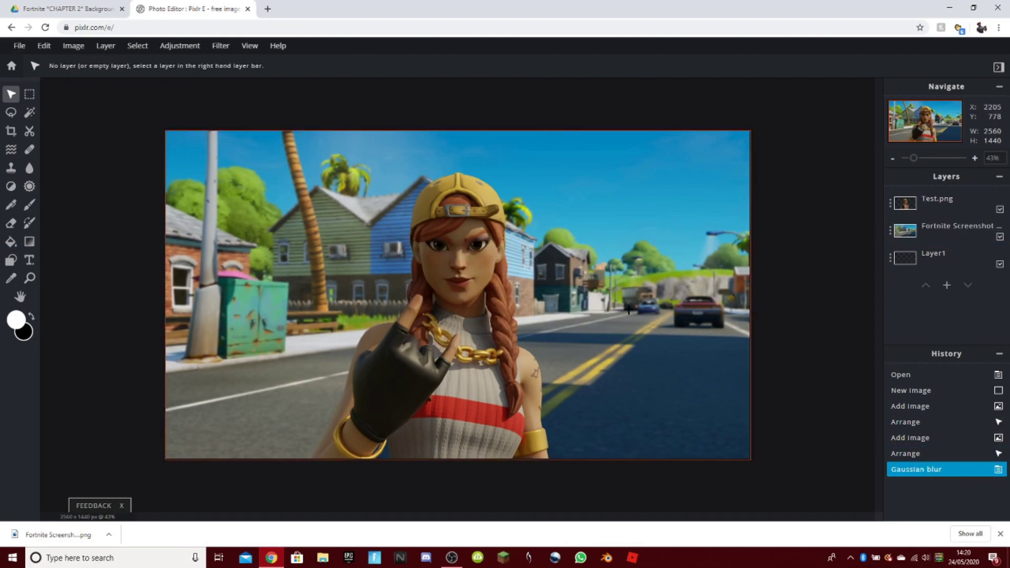
left_click(708, 310)
Step: Enlarge the blurred street layer beyond the canvas and reposition it so the blue house and parked cars flank the character
left_click(945, 229)
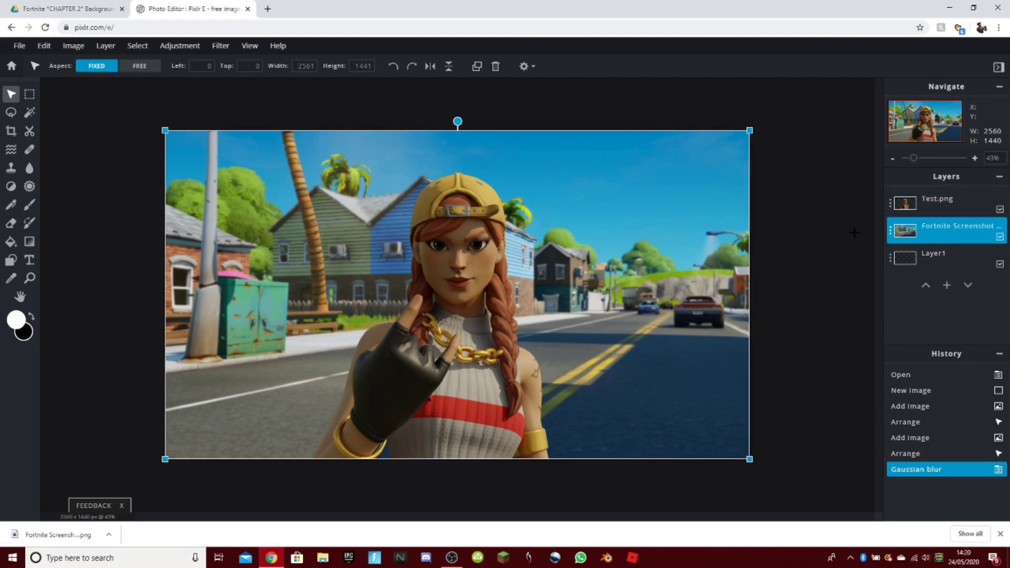
left_click_drag(749, 130, 863, 90)
left_click_drag(720, 213, 666, 330)
left_click_drag(689, 173, 602, 309)
left_click_drag(780, 200, 871, 148)
left_click_drag(711, 169, 614, 179)
left_click(753, 146)
left_click(702, 182)
left_click_drag(744, 153, 645, 197)
left_click_drag(338, 428, 416, 311)
left_click(784, 331)
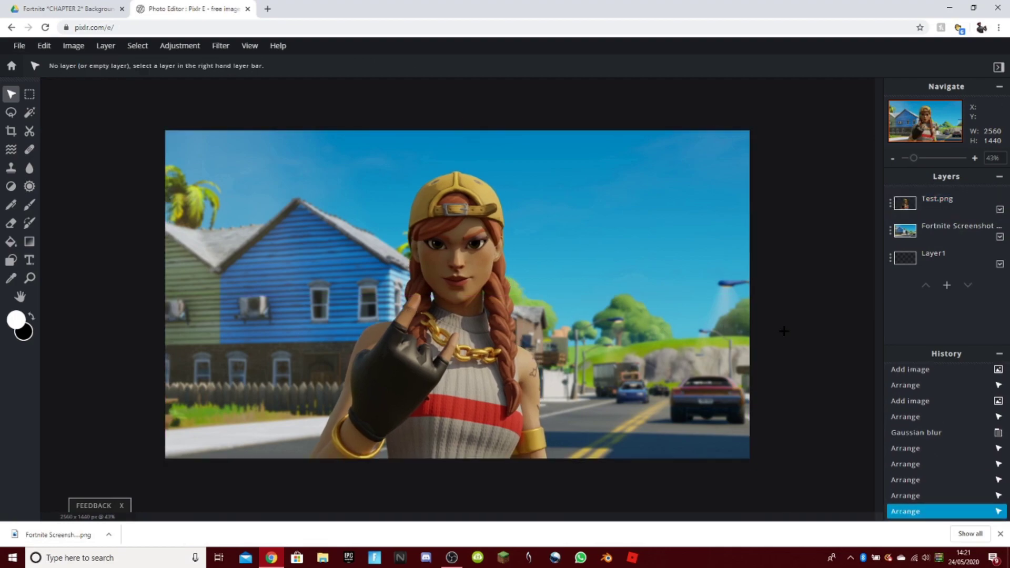
Step: Save the composite as a PNG named test at 2560 x 1440 px and download it
left_click(23, 43)
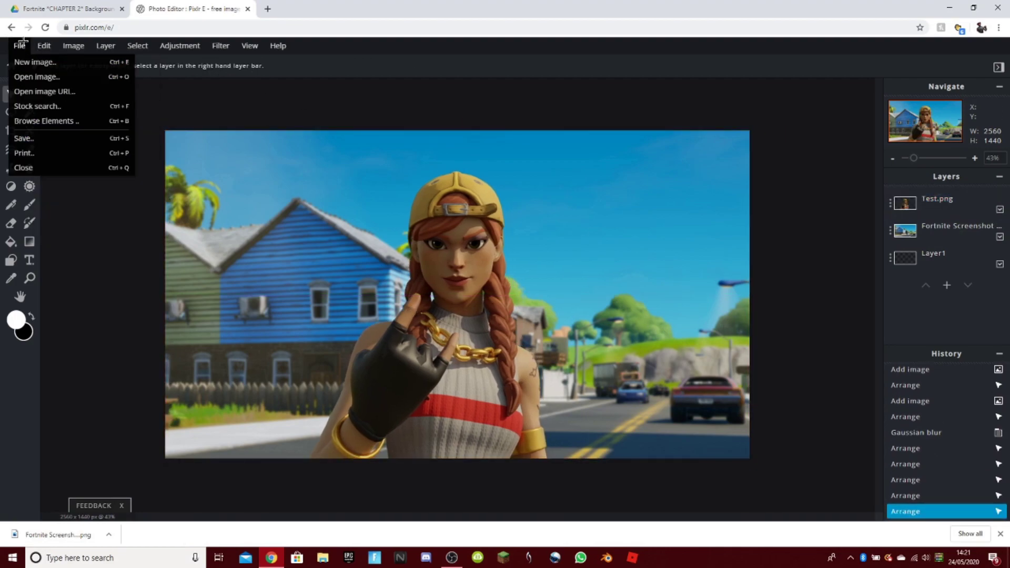
left_click(45, 138)
left_click(542, 247)
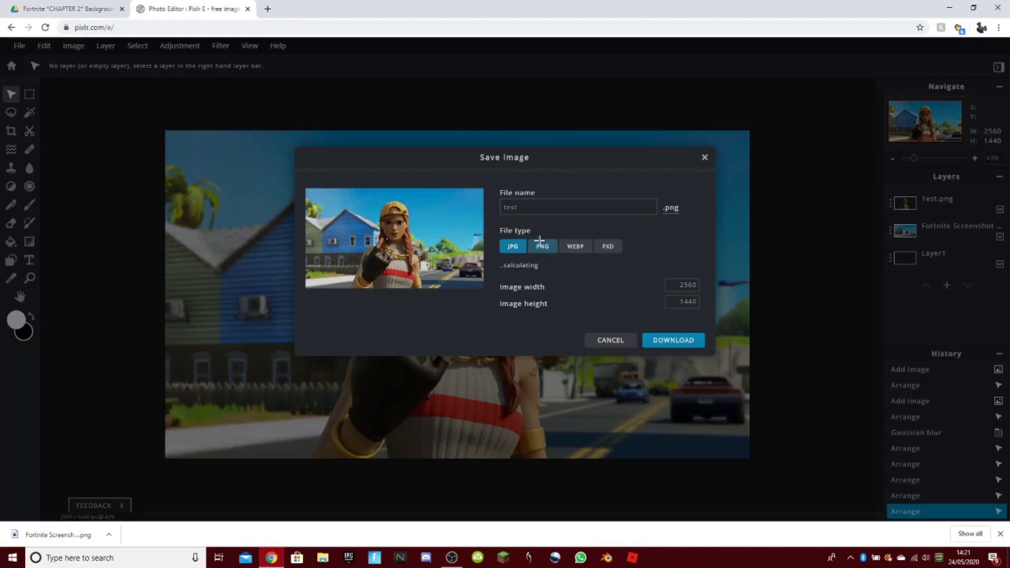
left_click(679, 340)
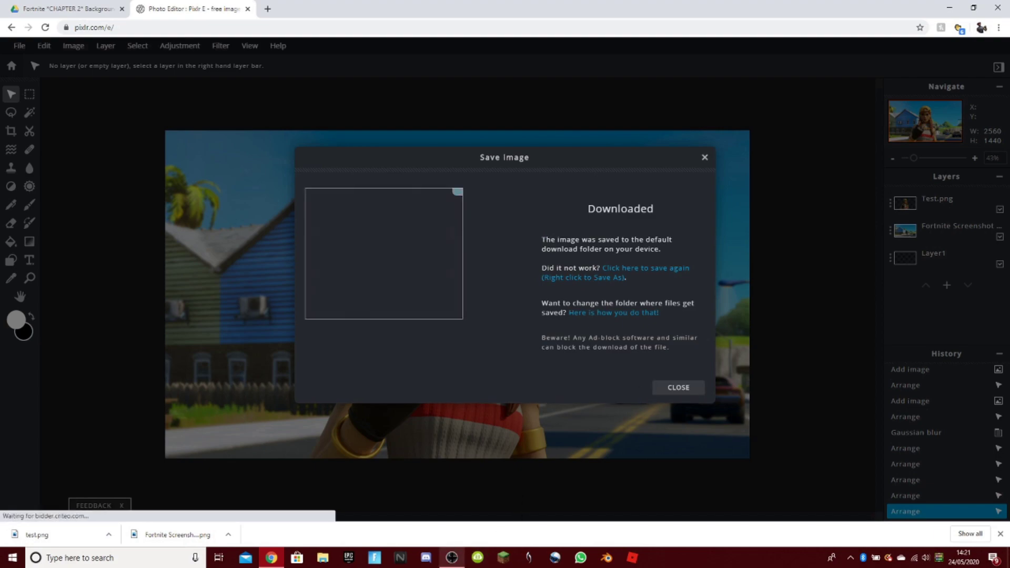
mouse_move(452, 558)
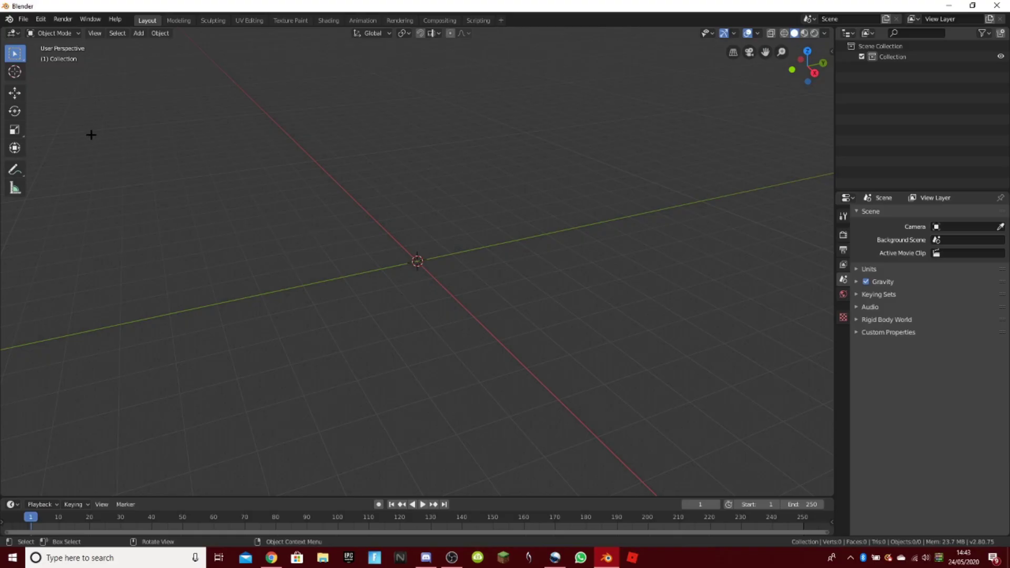
Step: In the empty Blender scene, add a text object at the origin
left_click(138, 33)
mouse_move(152, 105)
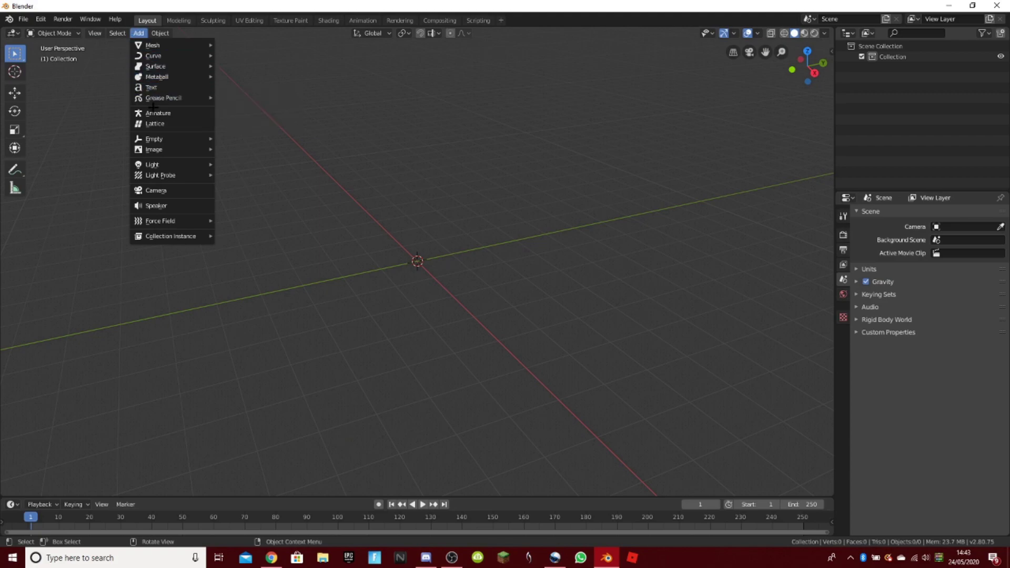
left_click(151, 87)
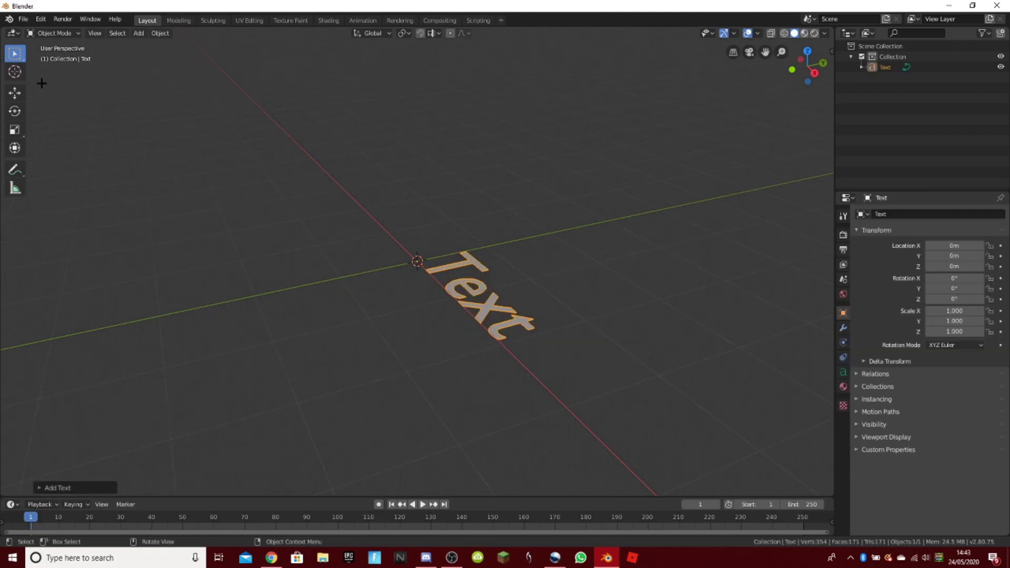
left_click_drag(800, 59, 868, 59)
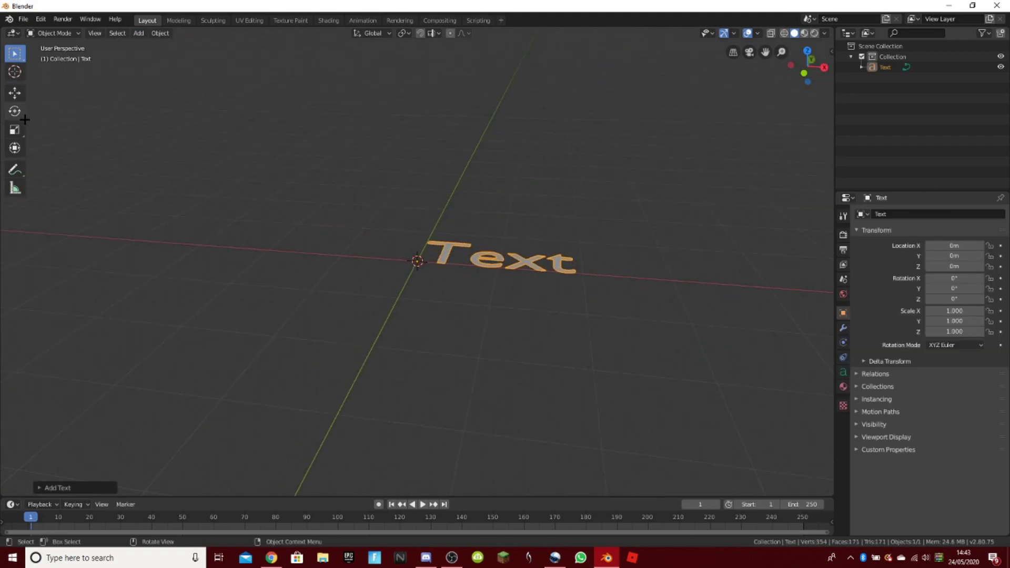
Step: Rotate the text object about the X axis to about 89.7° so it stands upright
left_click(15, 110)
left_click_drag(803, 72, 941, 72)
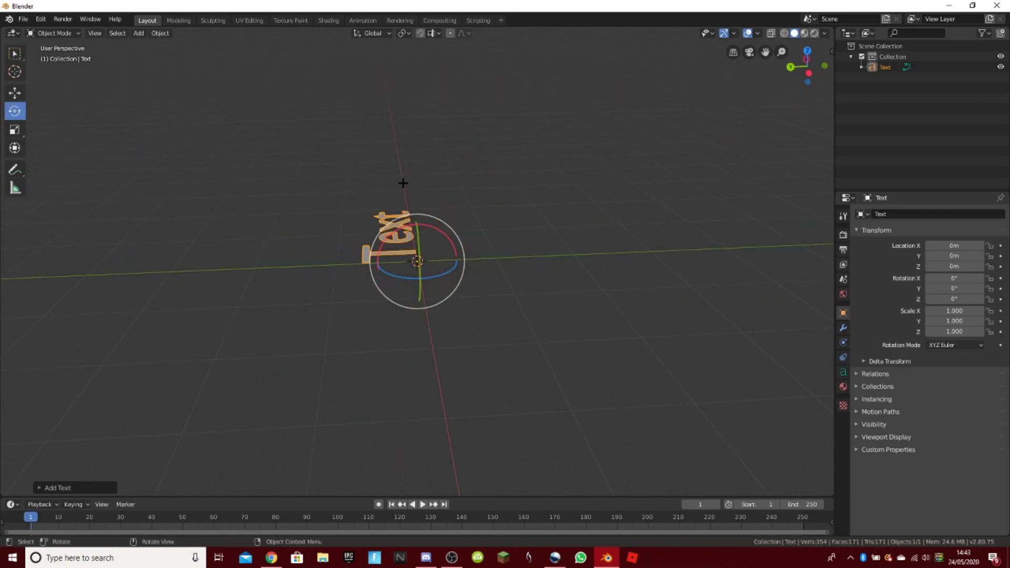
left_click_drag(435, 227, 479, 285)
left_click(806, 70)
left_click_drag(448, 237, 451, 239)
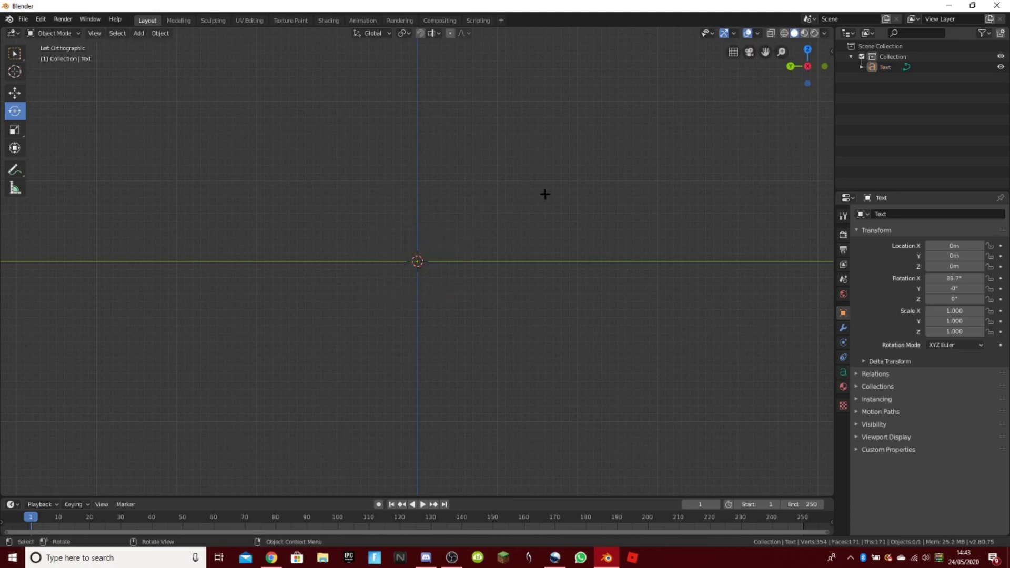
Step: Scale the upright text uniformly to about 2.884
left_click_drag(807, 63, 605, 196)
left_click(532, 252)
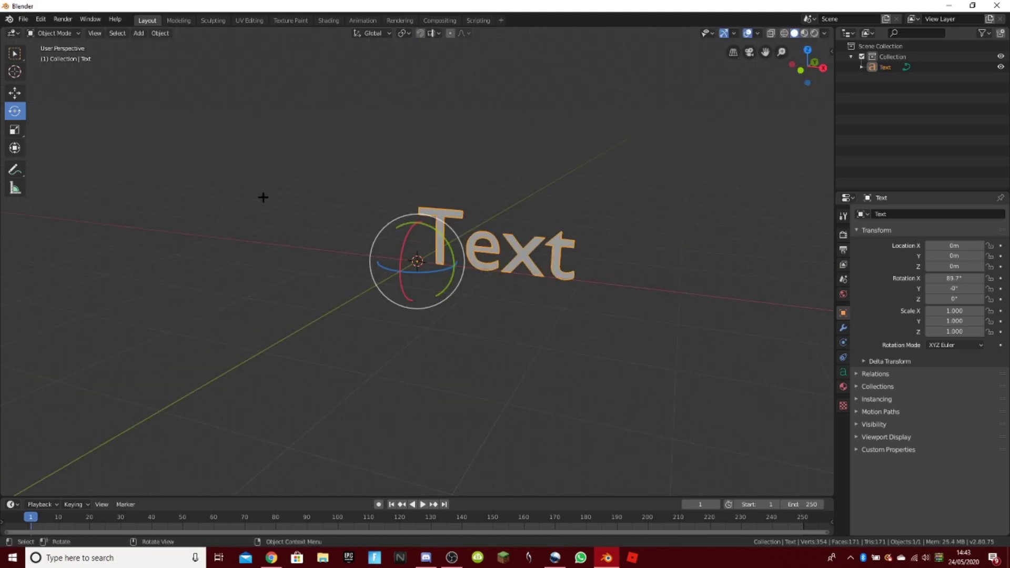
left_click(14, 129)
left_click_drag(406, 274, 371, 278)
left_click(581, 361)
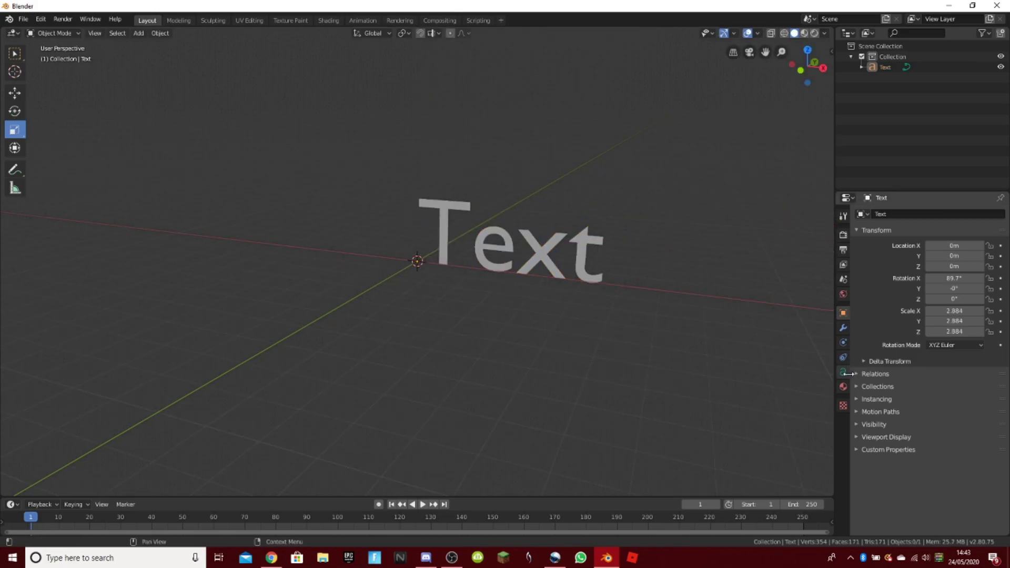
Step: Set the text's regular font to the Burbank Big Condensed font file from the Downloads folder
left_click(844, 372)
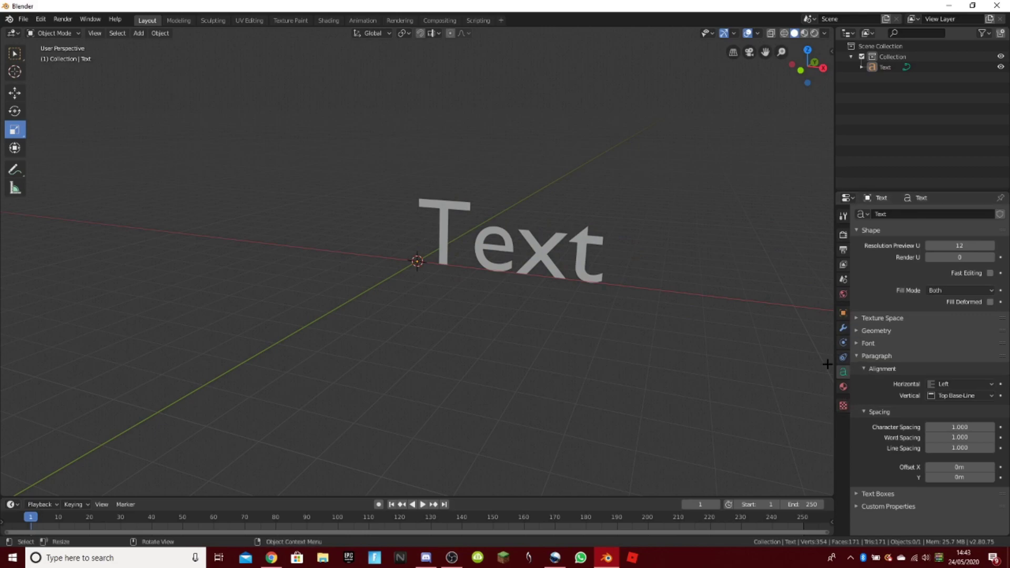
left_click(872, 230)
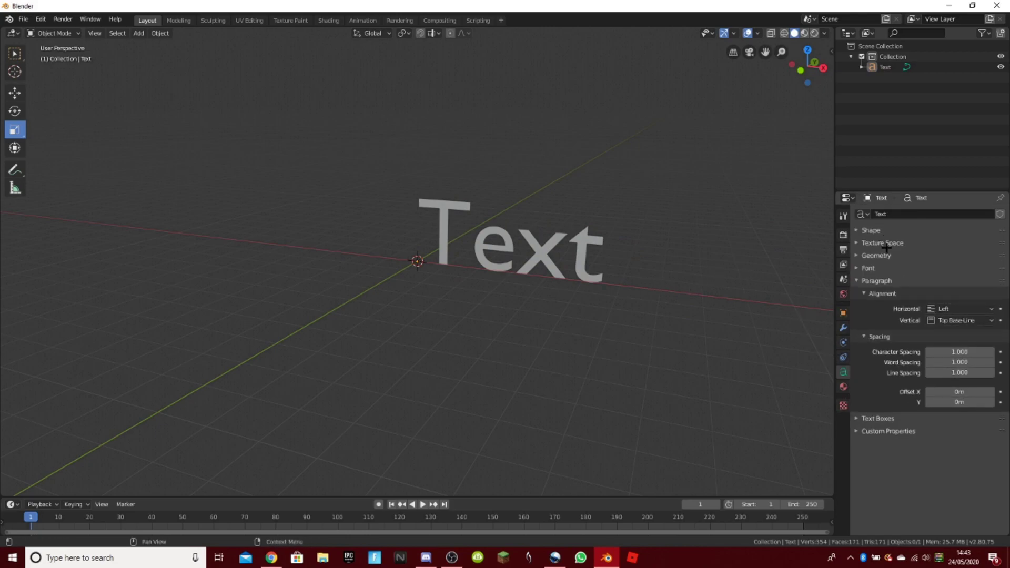
left_click(863, 280)
left_click(869, 268)
left_click(991, 285)
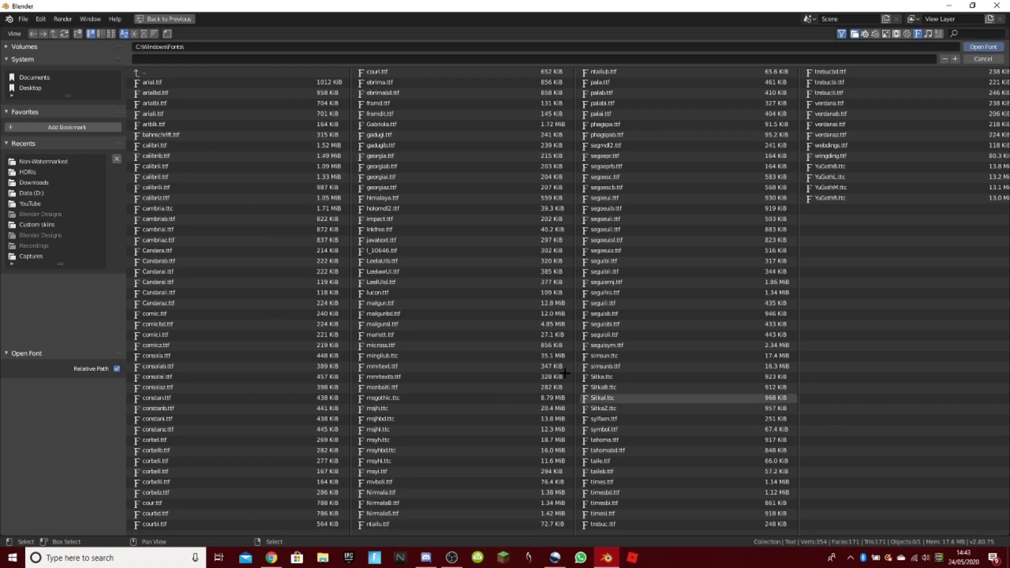
left_click(55, 183)
left_click(177, 112)
double_click(176, 112)
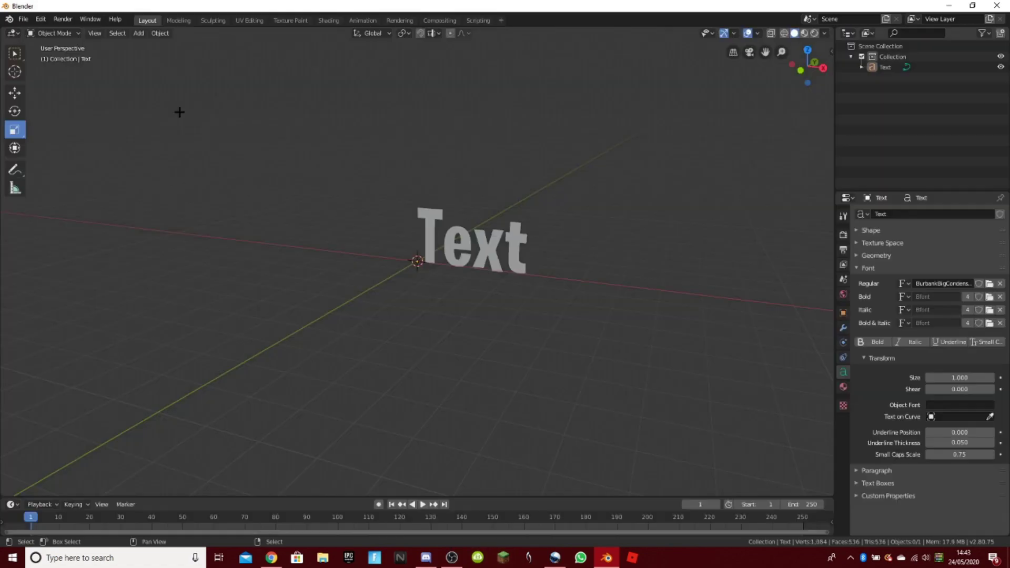
Step: Give the text object a new material with a bright red base color
scroll(588, 266, "up", 3)
scroll(769, 113, "down", 1)
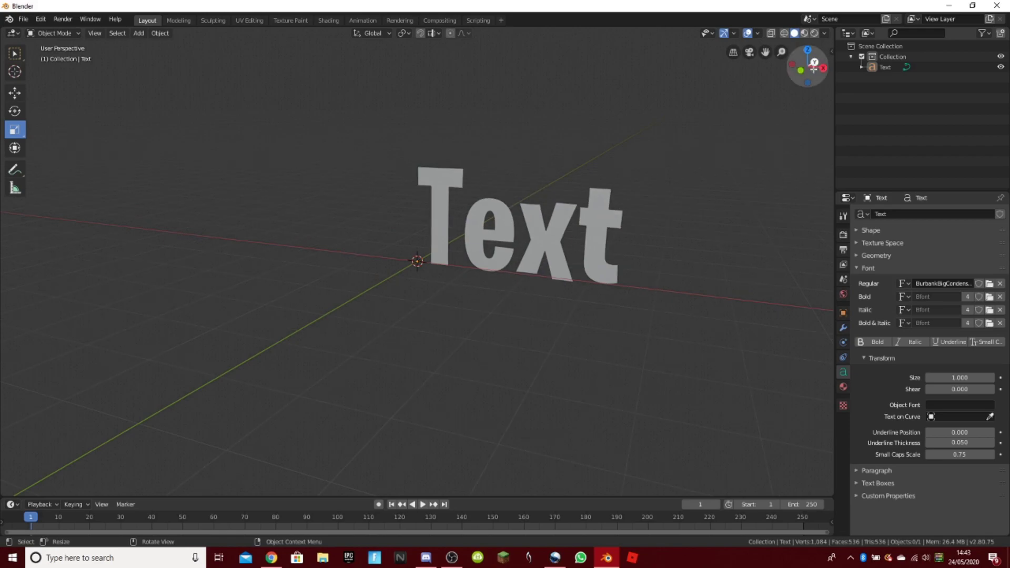
left_click_drag(813, 63, 829, 61)
left_click(586, 219)
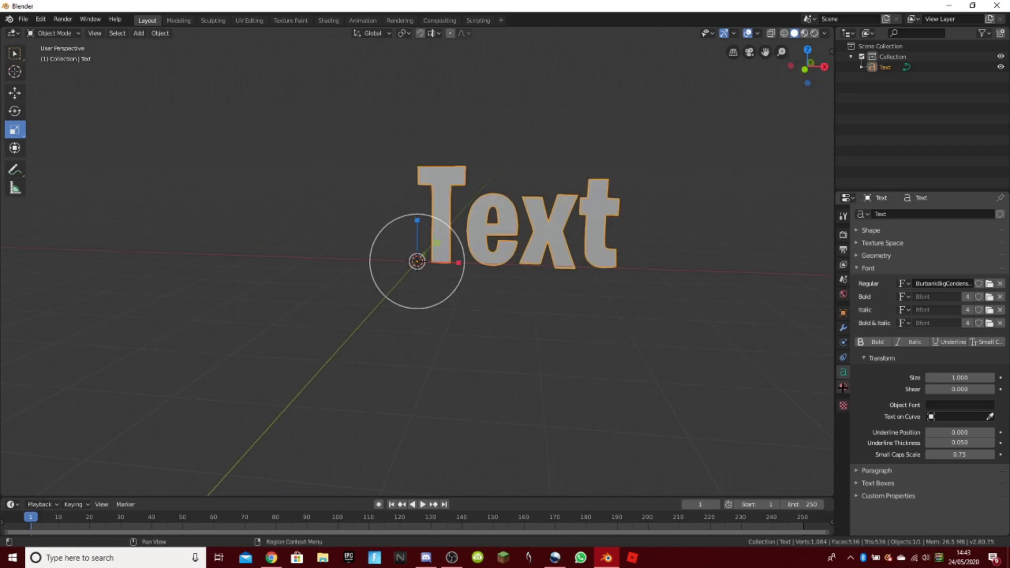
left_click(843, 388)
left_click(925, 265)
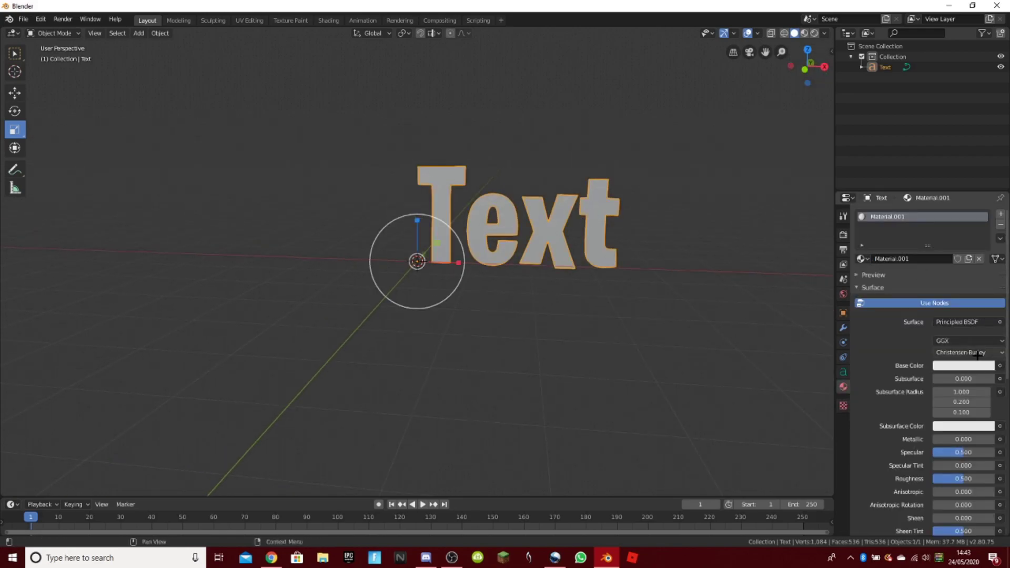
left_click(977, 362)
left_click_drag(985, 264, 986, 216)
left_click(941, 291)
left_click(735, 354)
left_click(568, 229)
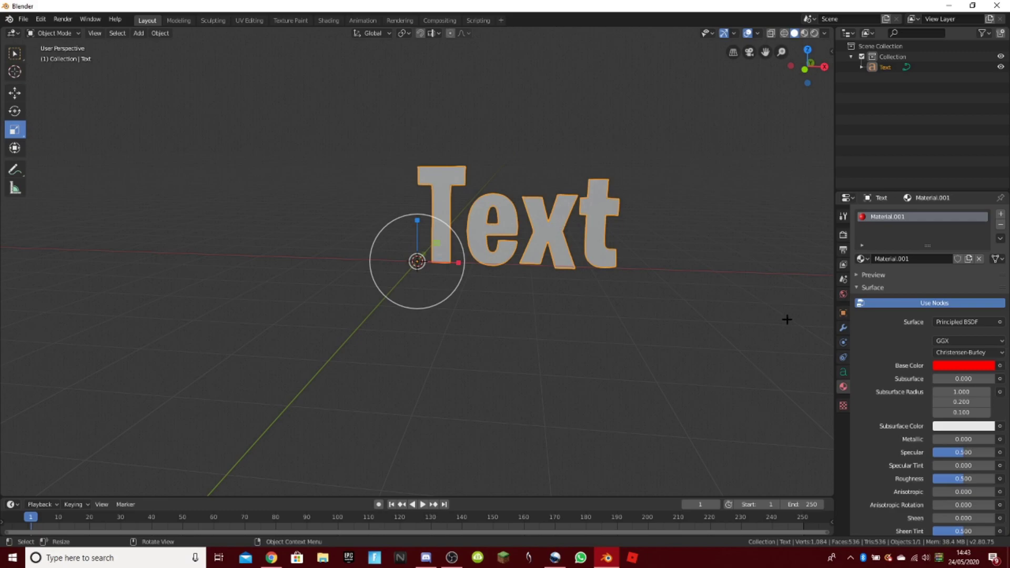
Step: Scale the text object down slightly
left_click(873, 287)
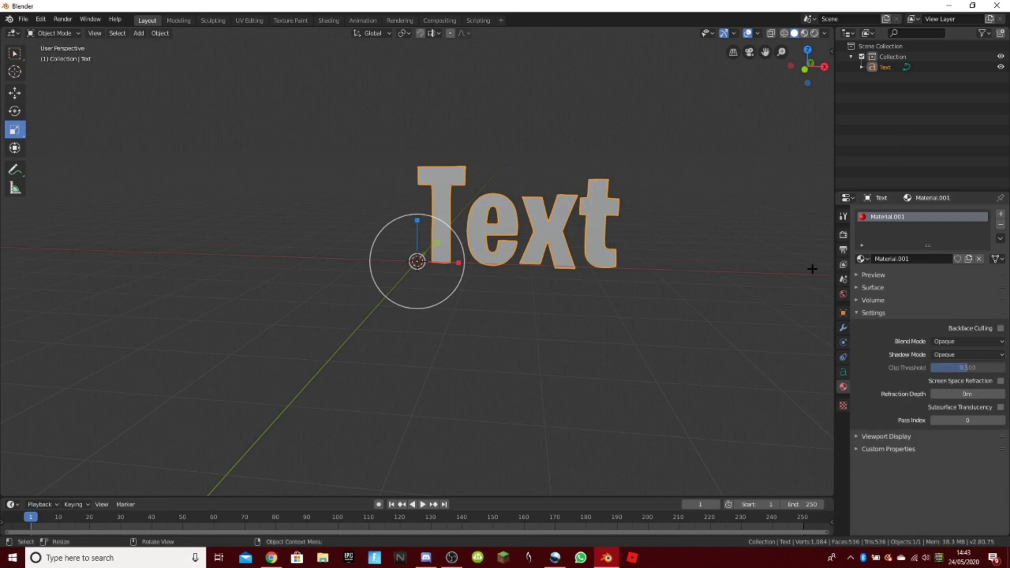
key("s")
left_click(643, 247)
left_click(790, 110)
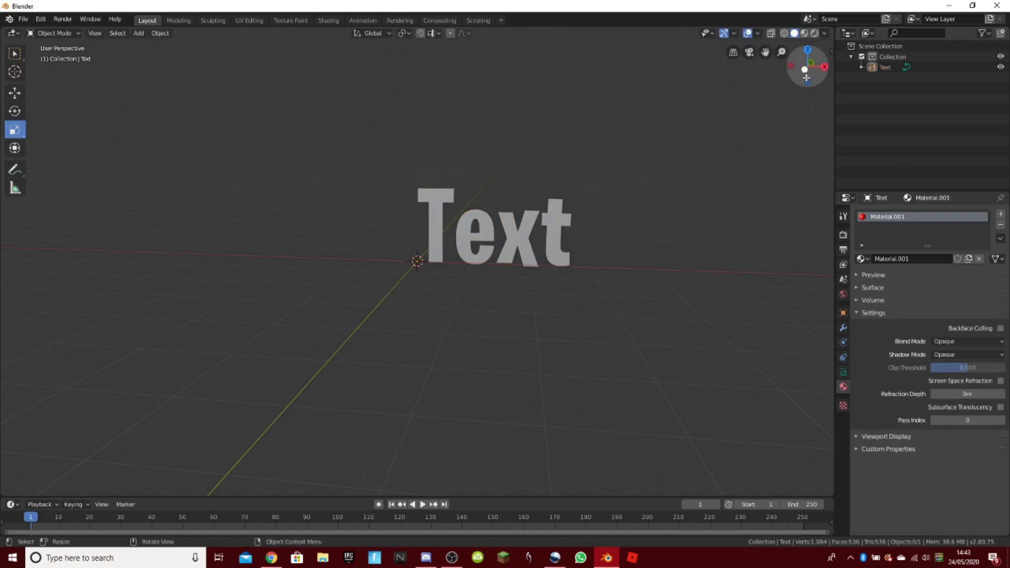
Step: Reselect the text, show its material's surface settings and switch the viewport to material preview shading
left_click(11, 50)
left_click(523, 263)
left_click(872, 312)
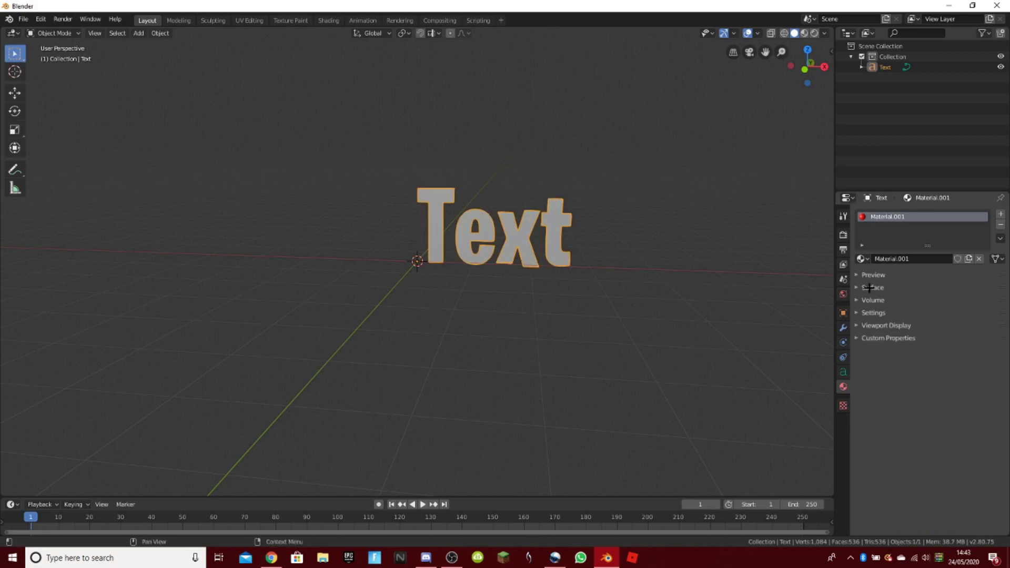
left_click(869, 288)
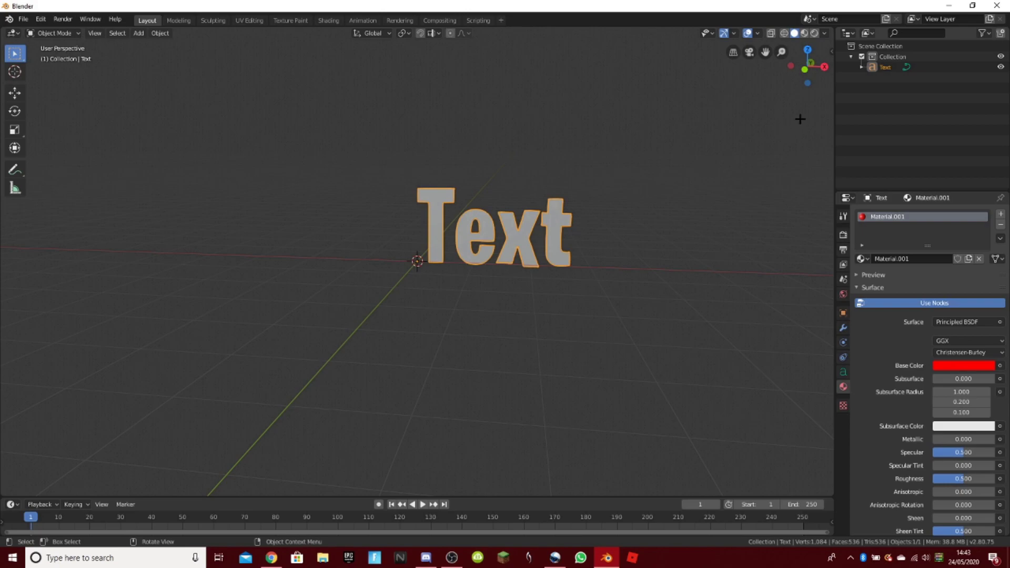
left_click_drag(808, 78, 774, 88)
left_click(804, 33)
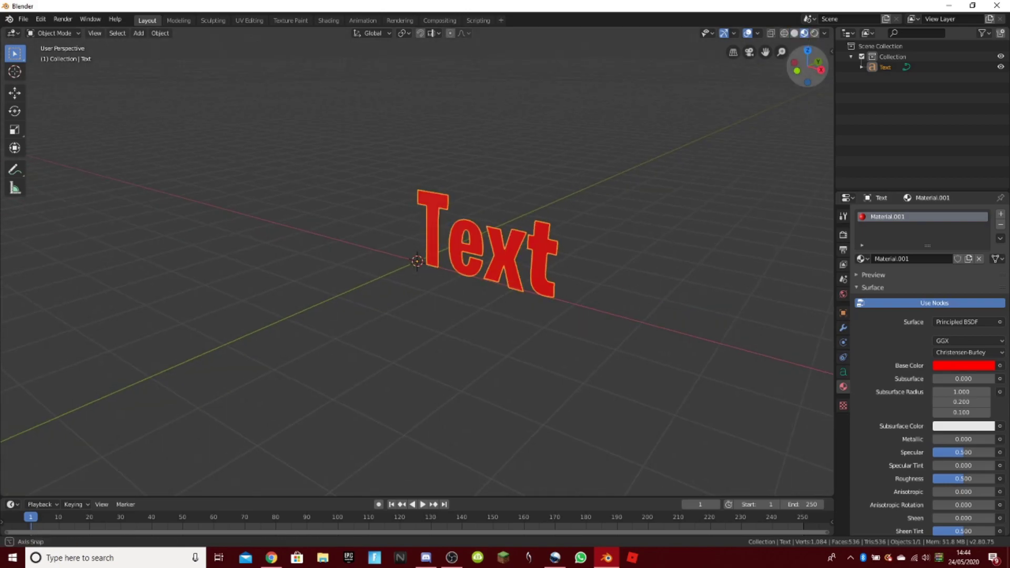
Step: Open the geometry settings of the text object
left_click_drag(813, 62, 859, 50)
left_click(843, 372)
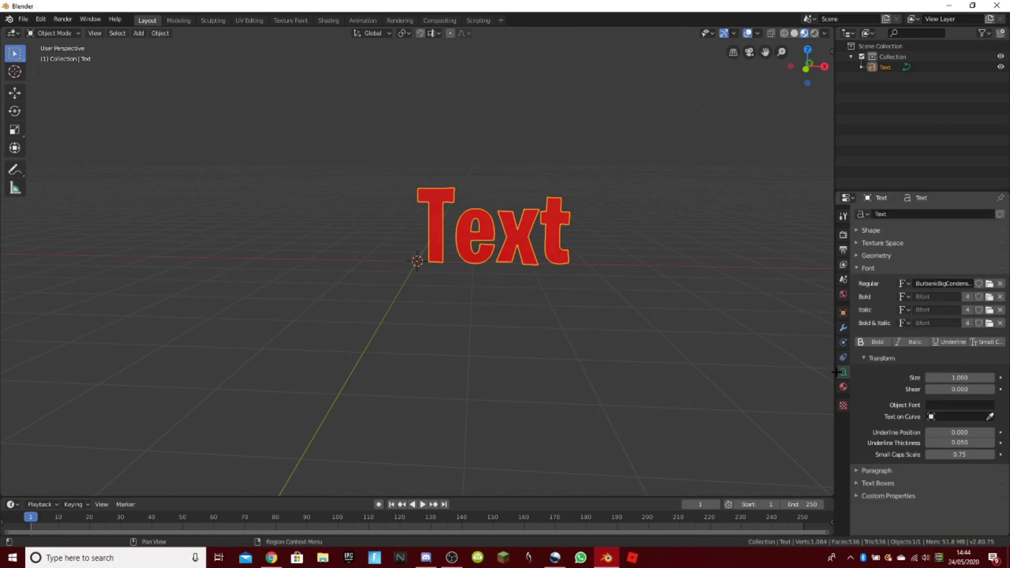
left_click(868, 266)
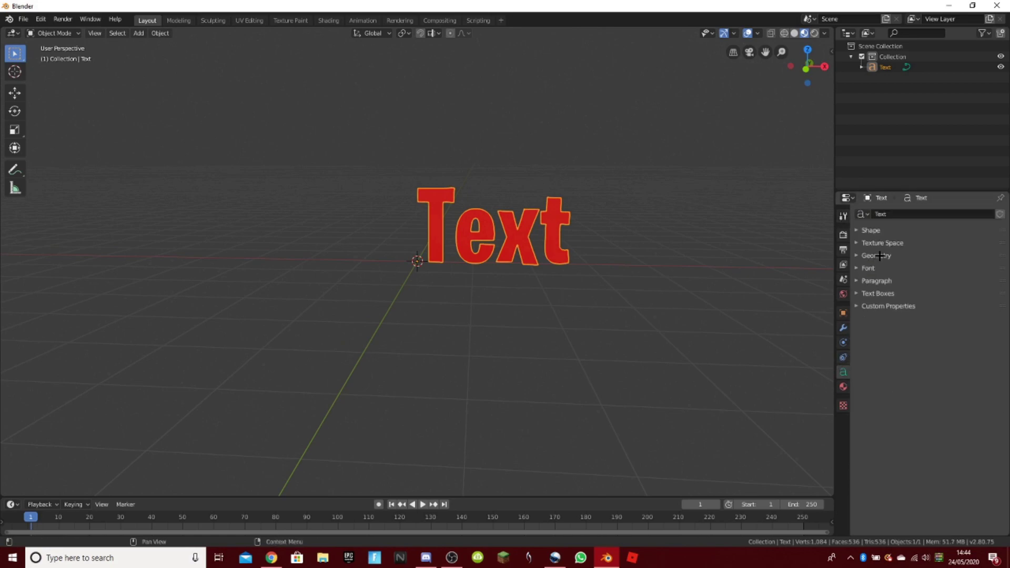
left_click(880, 256)
Step: Try a different geometry offset on the text and return it to 0 m
left_click_drag(989, 271, 962, 260)
left_click(926, 271)
left_click(926, 271)
left_click(927, 271)
Step: Extrude the text to a depth of 0.08 m, checking its thickness from the side and front
left_click(991, 285)
left_click(991, 284)
left_click_drag(811, 67, 697, 66)
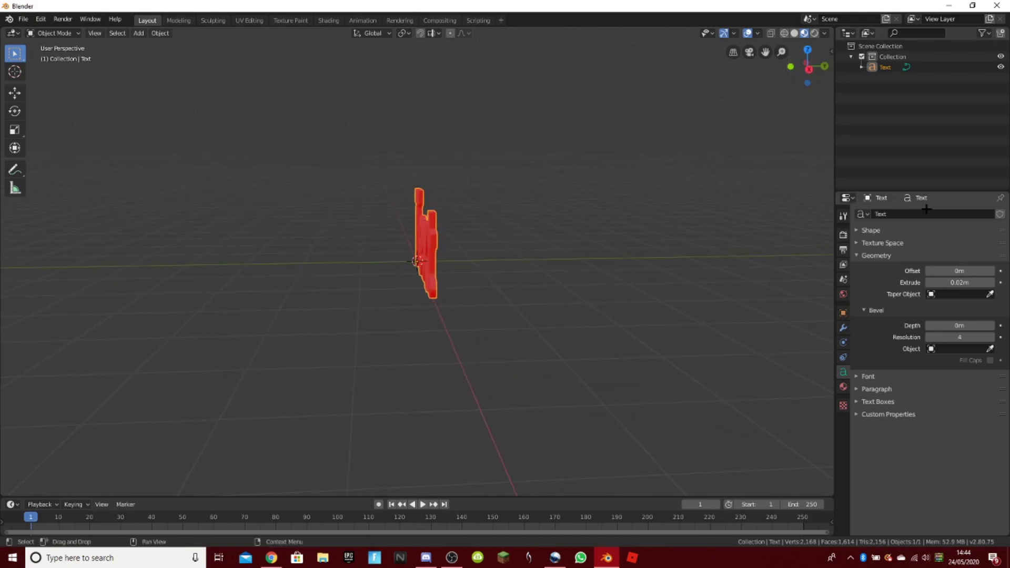
left_click(991, 281)
left_click(991, 280)
left_click(991, 280)
left_click(992, 280)
left_click(991, 281)
left_click(991, 281)
left_click(991, 280)
left_click(991, 281)
left_click_drag(810, 70, 937, 70)
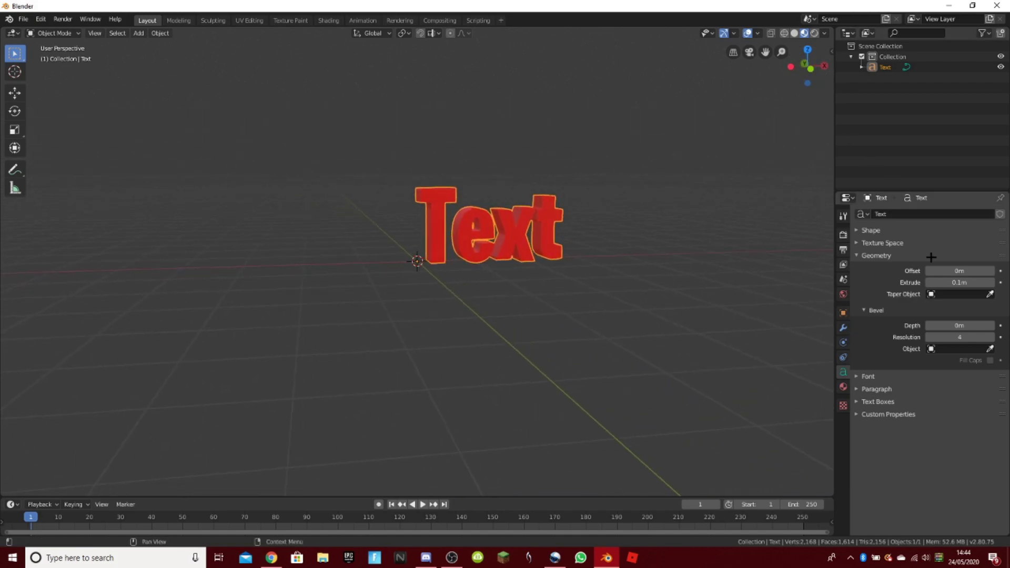
left_click(929, 283)
left_click(929, 282)
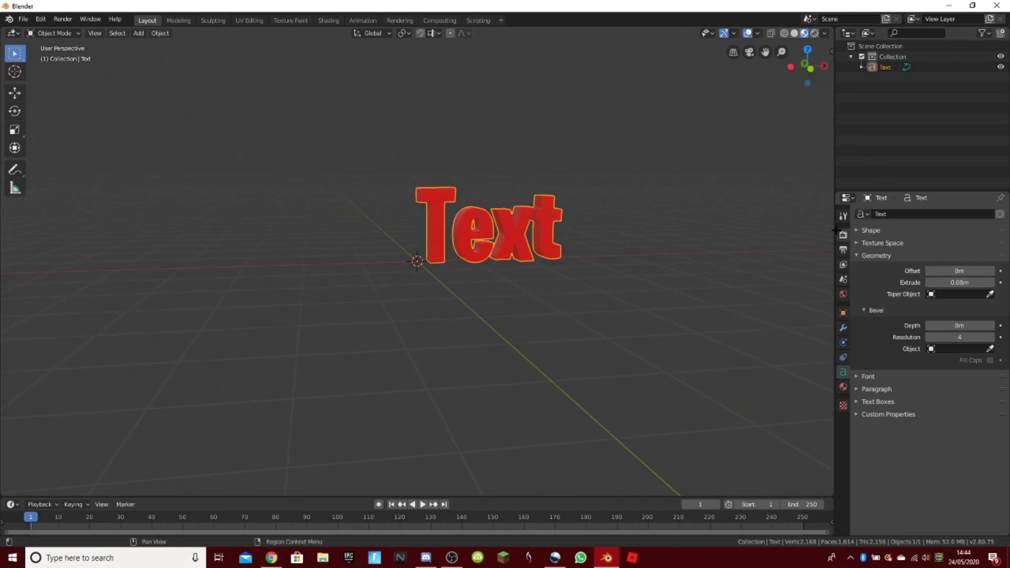
Step: Bevel the text's edges with a depth of 0.01 m and collapse its geometry settings
left_click(992, 326)
left_click(992, 326)
left_click(992, 326)
left_click(929, 326)
left_click(929, 325)
left_click(929, 325)
left_click_drag(811, 65, 782, 56)
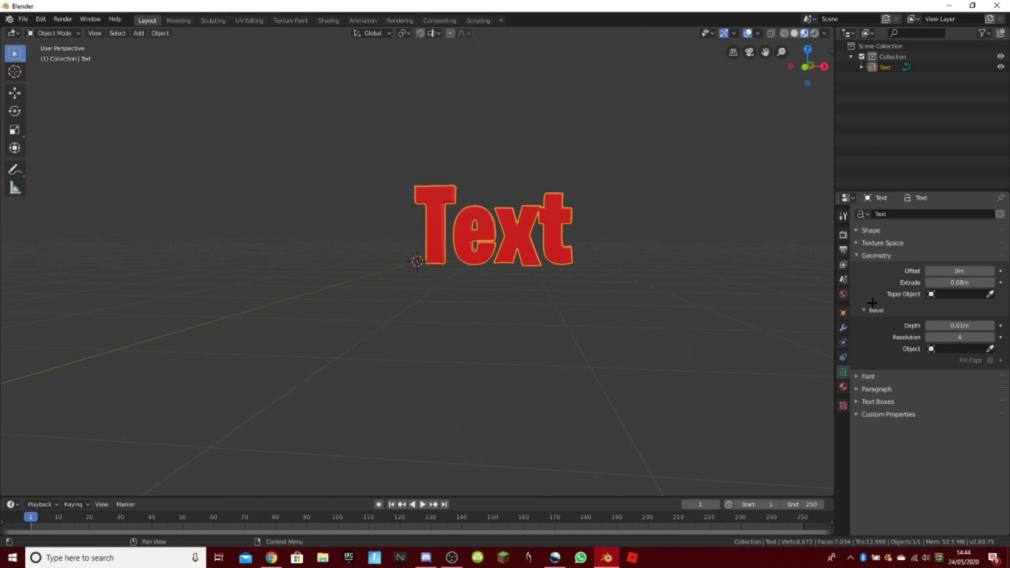
left_click(874, 256)
left_click_drag(808, 81, 617, 55)
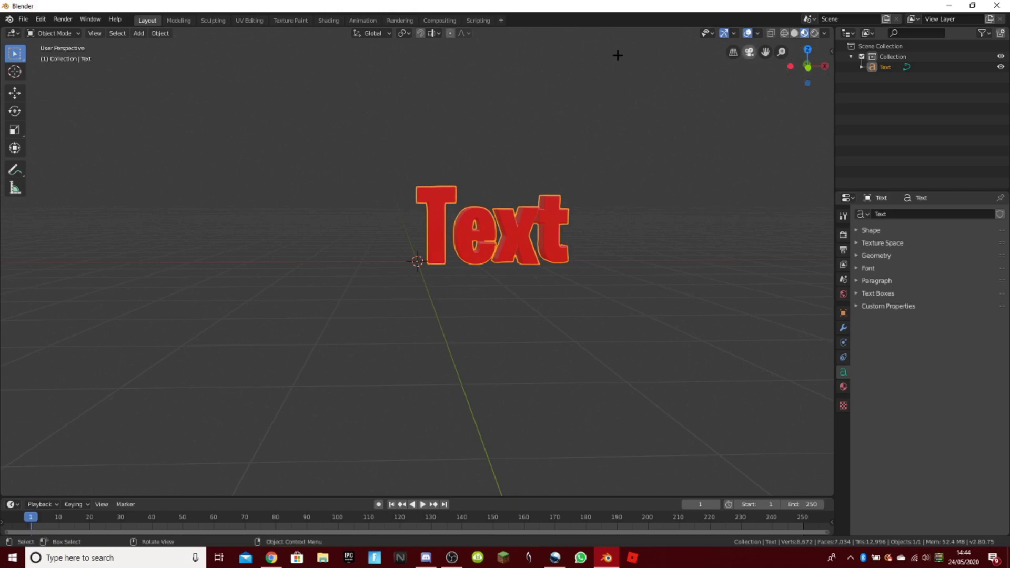
Step: Replace the wording of the 3D text with "Blender" in Edit Mode and return to Object Mode
left_click(46, 33)
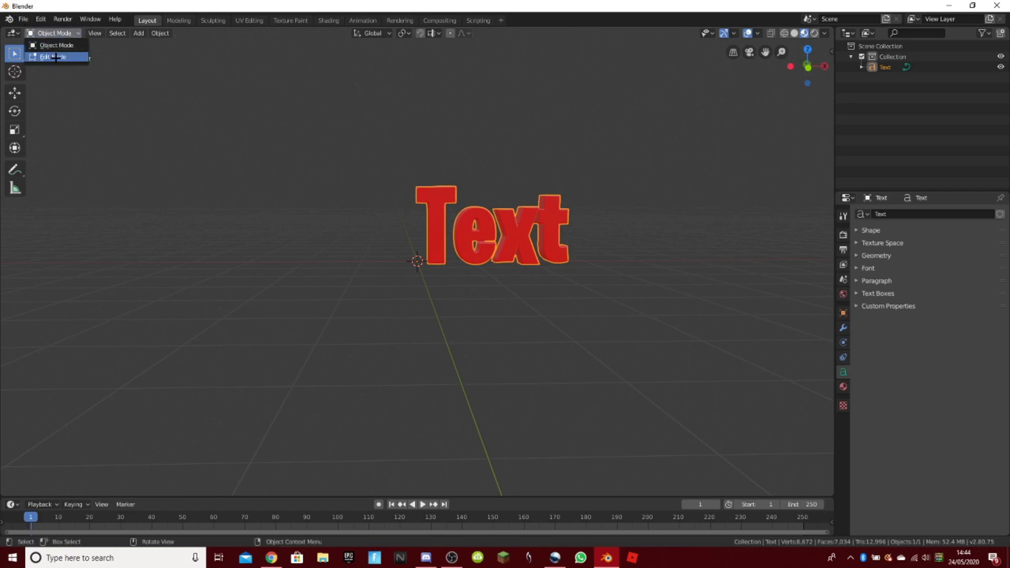
left_click(56, 58)
key("BackSpace")
key("BackSpace")
key("BackSpace")
key("BackSpace")
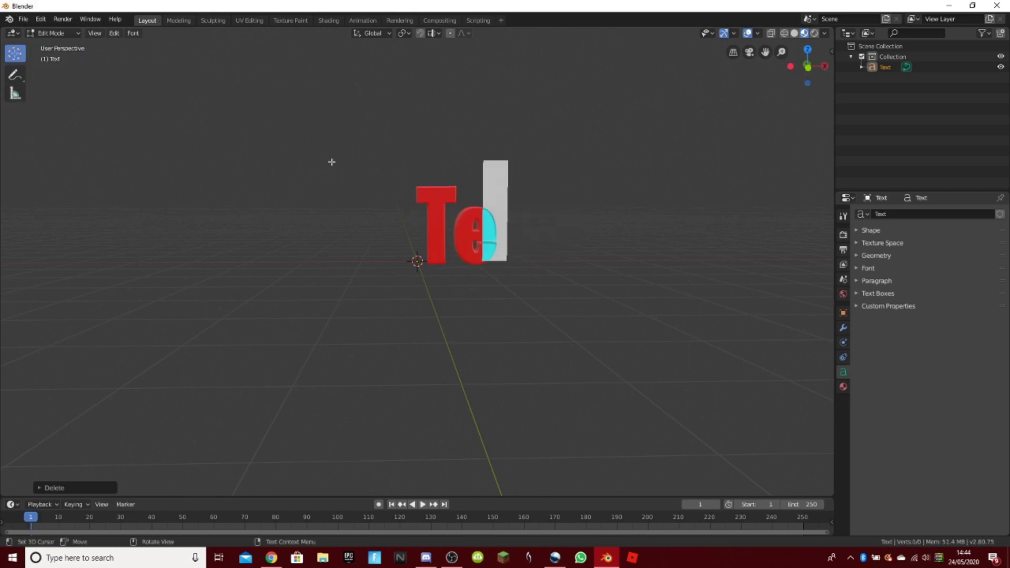
type("B")
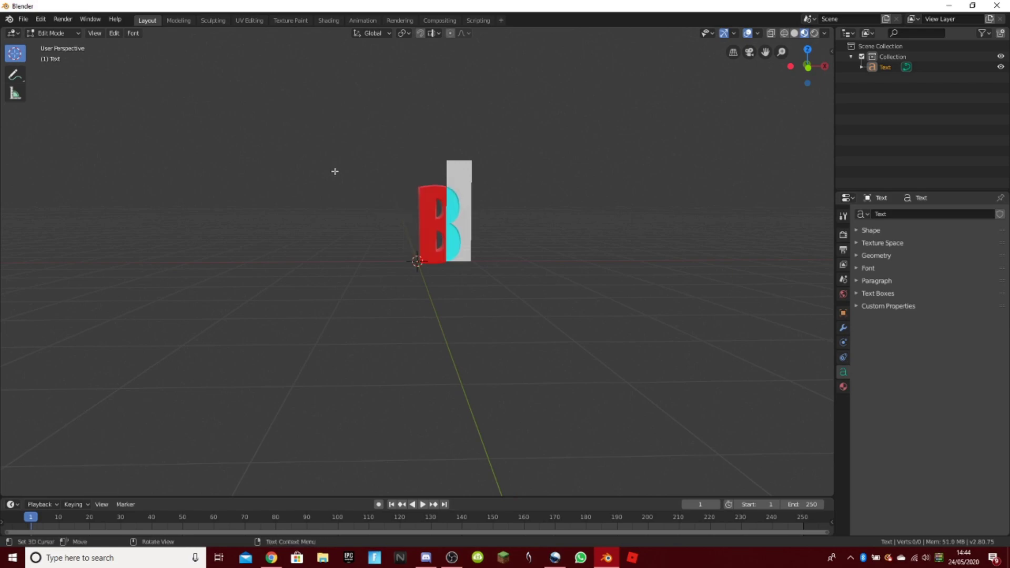
type("lender")
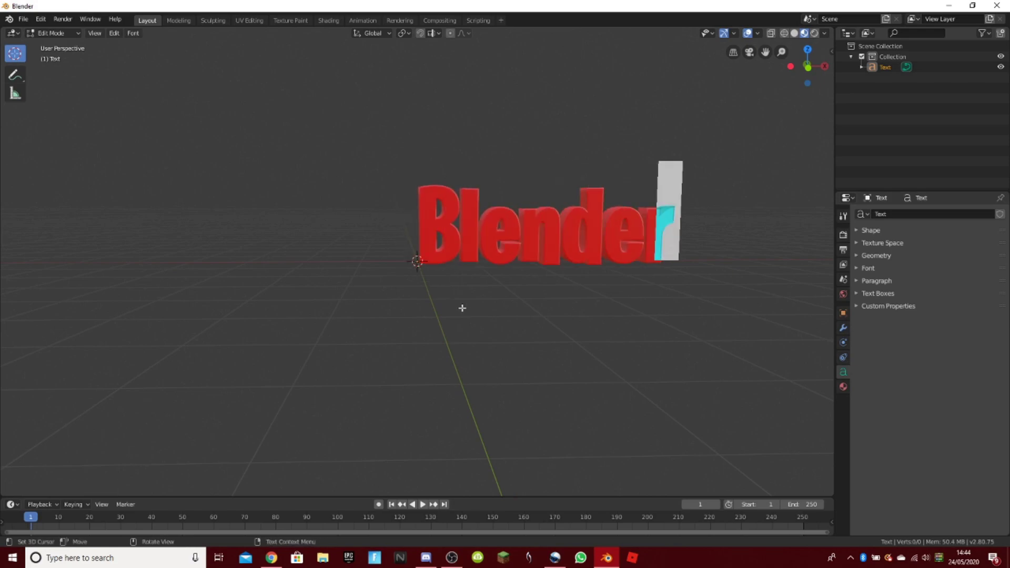
left_click(56, 33)
left_click(79, 47)
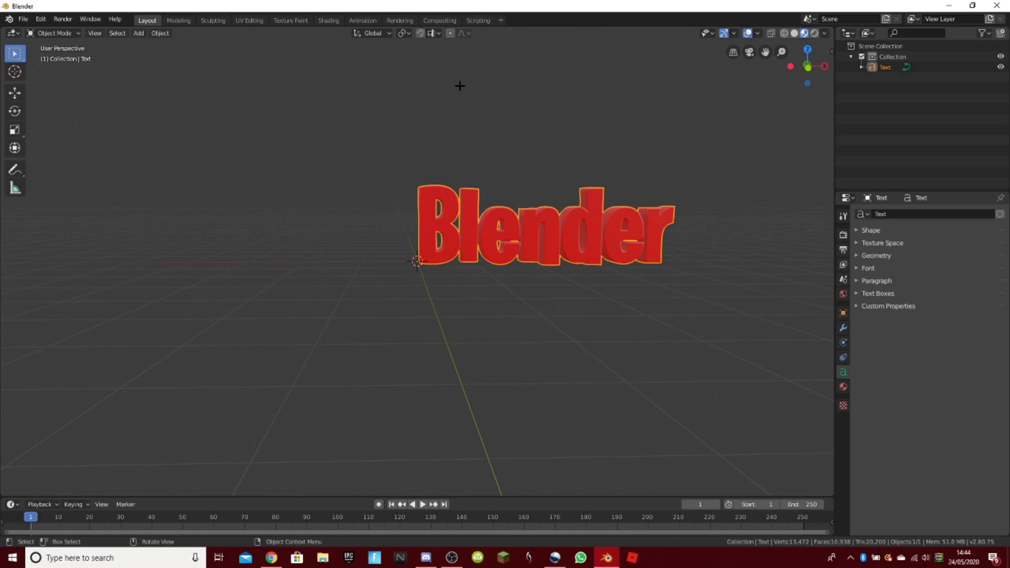
mouse_move(804, 81)
left_mouse_down()
mouse_move(784, 90)
mouse_move(822, 89)
left_mouse_up()
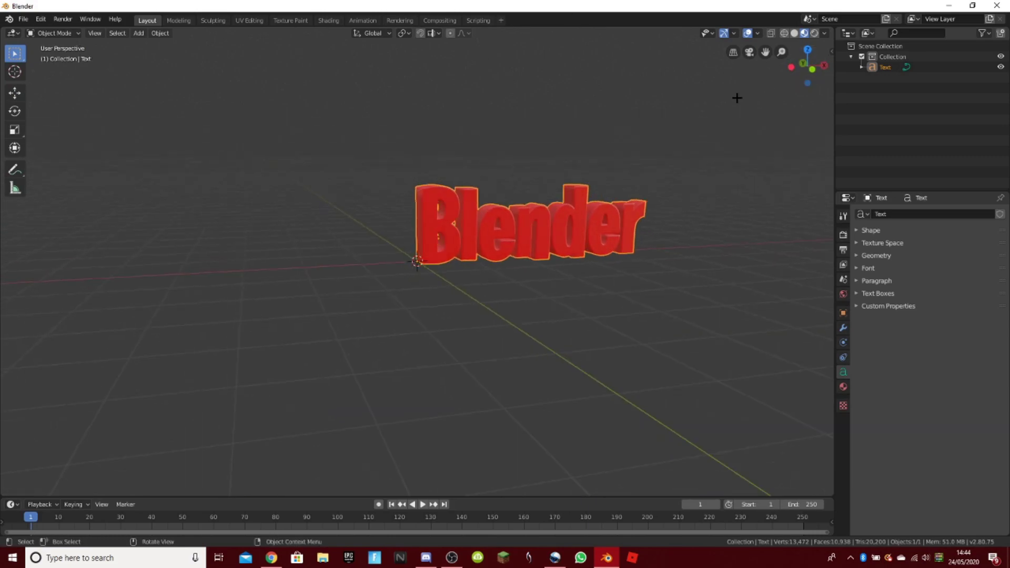
Step: Deselect the text and append the object SK_Shotgun_Combat.mo from Pump Shotgun (Upgraded).blend in the Downloads folder
left_click(371, 126)
scroll(365, 146, "down", 2)
left_click(27, 21)
left_click(23, 19)
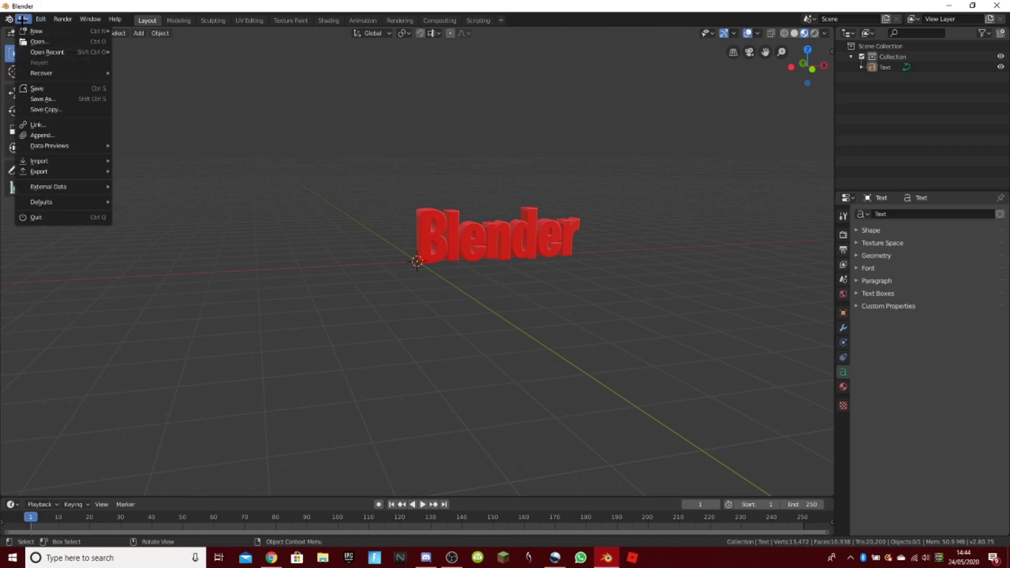
left_click(62, 134)
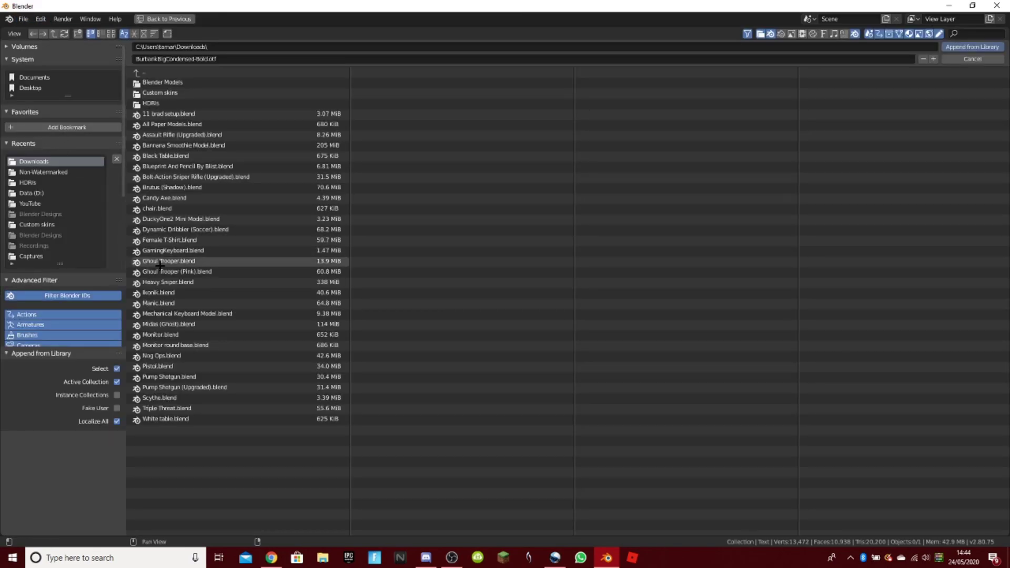
double_click(196, 388)
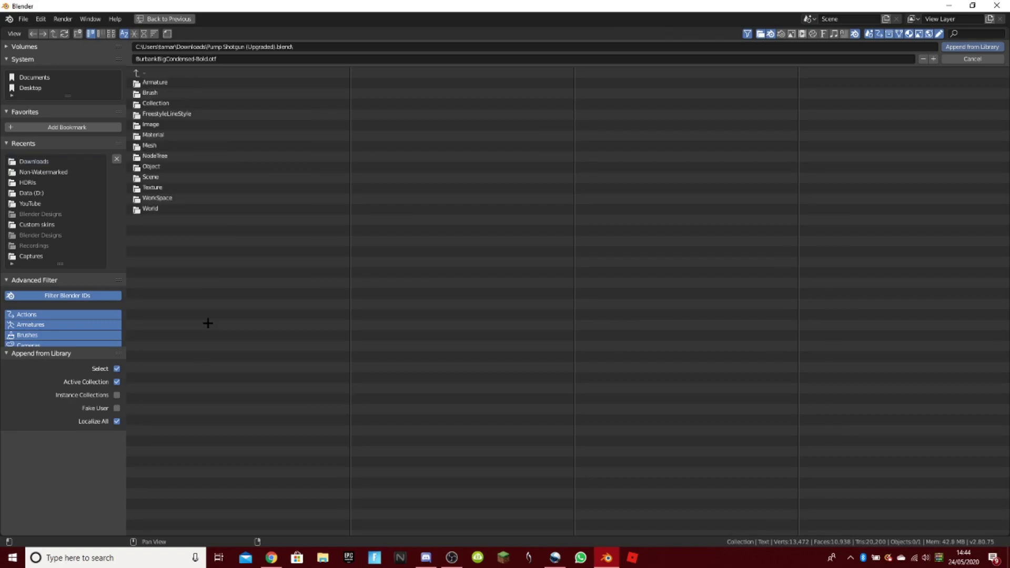
double_click(170, 168)
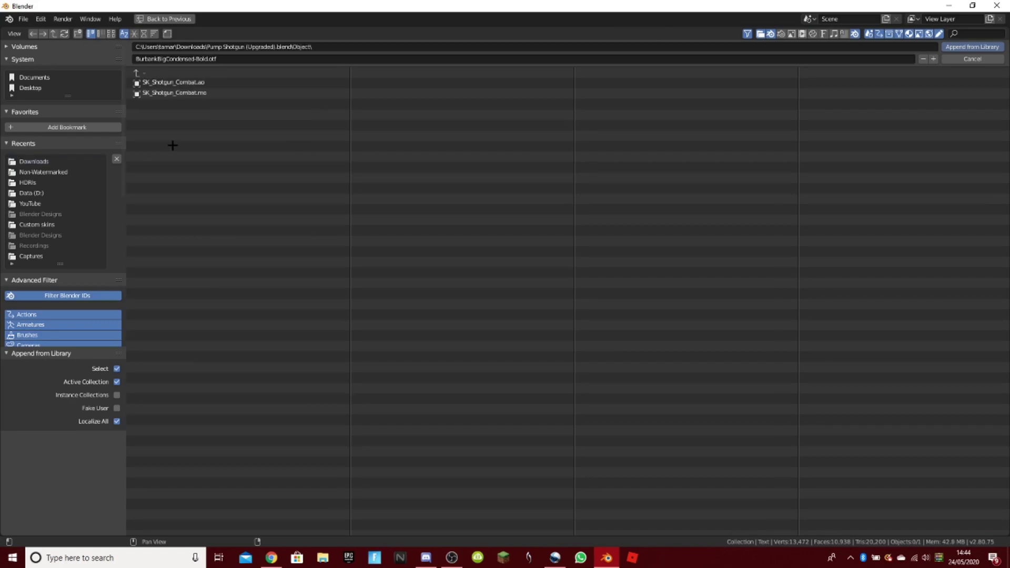
double_click(213, 94)
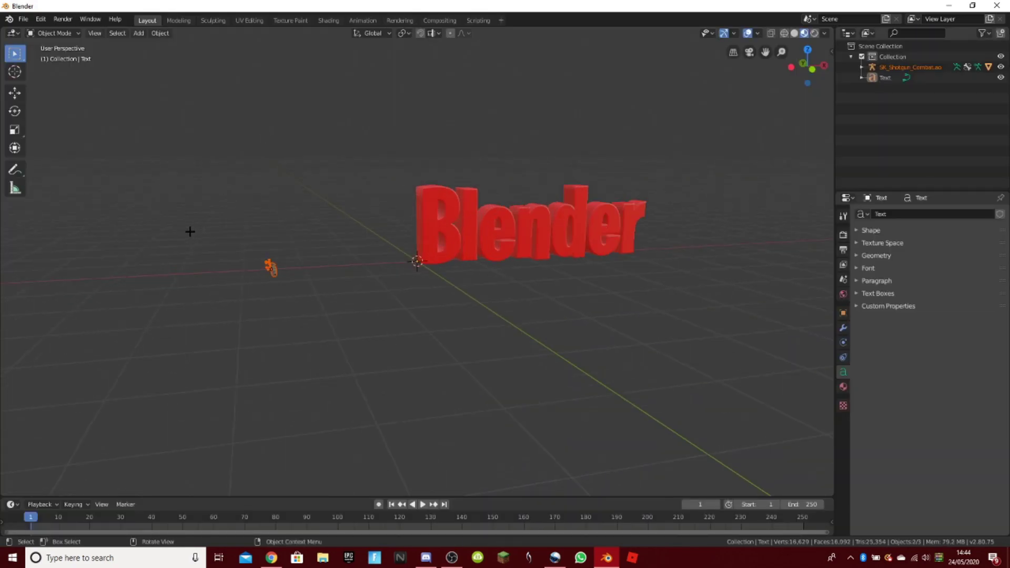
Step: Scale the appended shotgun up until it is longer than the text and rotate it side-on, parallel to the lettering
scroll(190, 232, "up", 5)
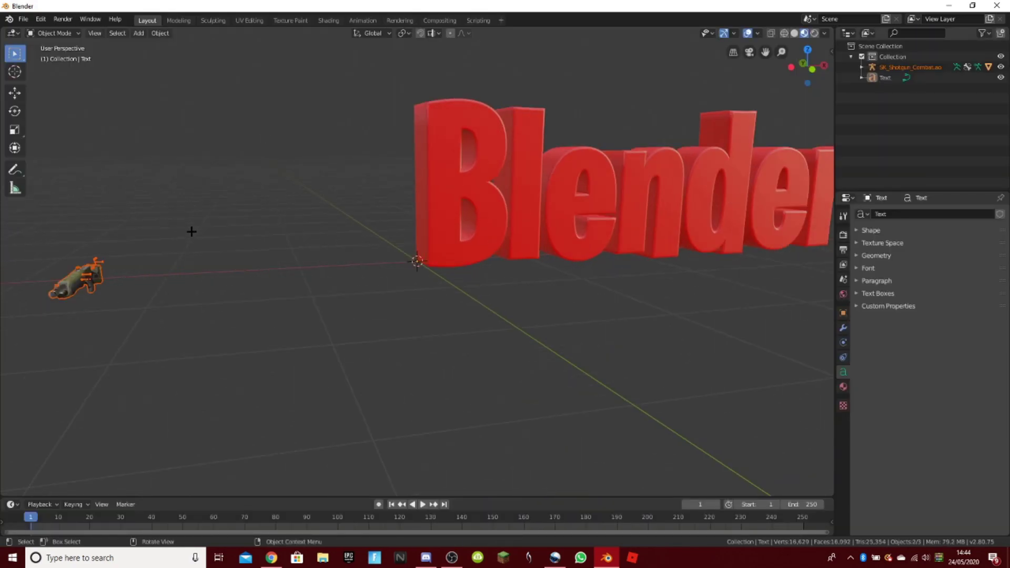
left_click(19, 130)
left_click_drag(112, 241, 288, 248)
scroll(240, 273, "down", 4)
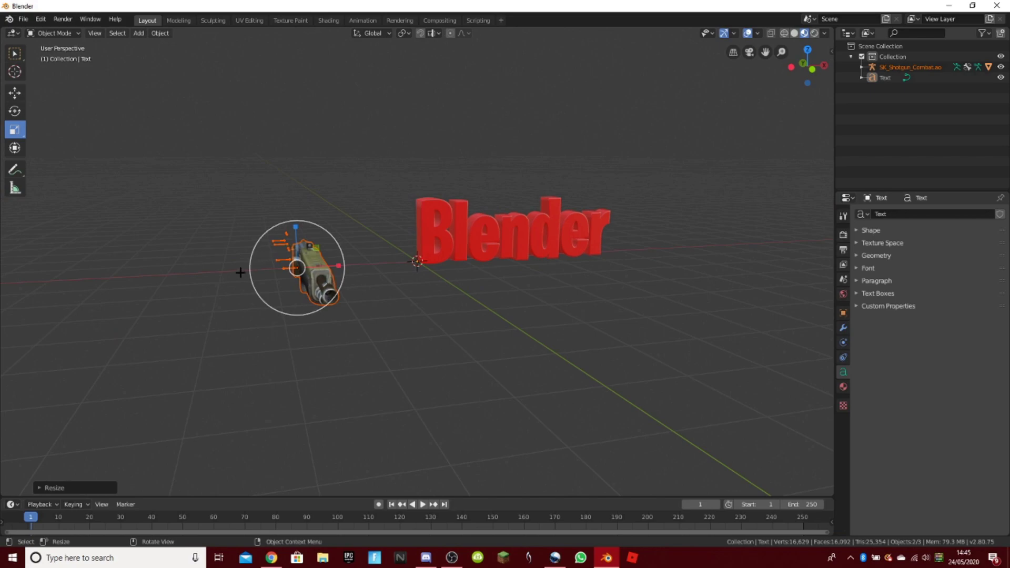
left_click_drag(327, 289, 50, 122)
left_click(8, 107)
Step: Raise the shotgun along the Z axis until it sits above the Blender text, and deselect it
left_click(15, 94)
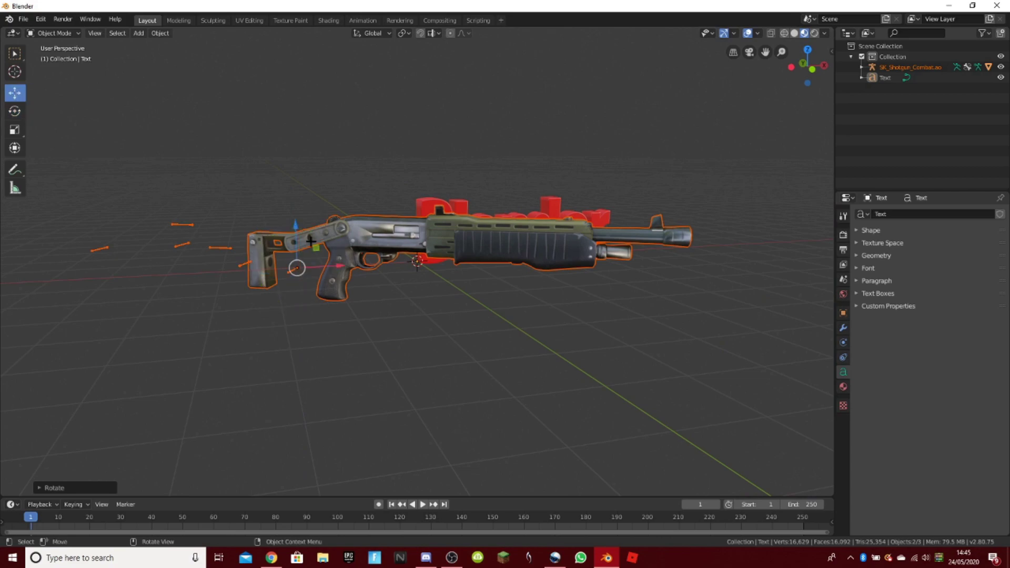
left_click_drag(300, 241, 296, 142)
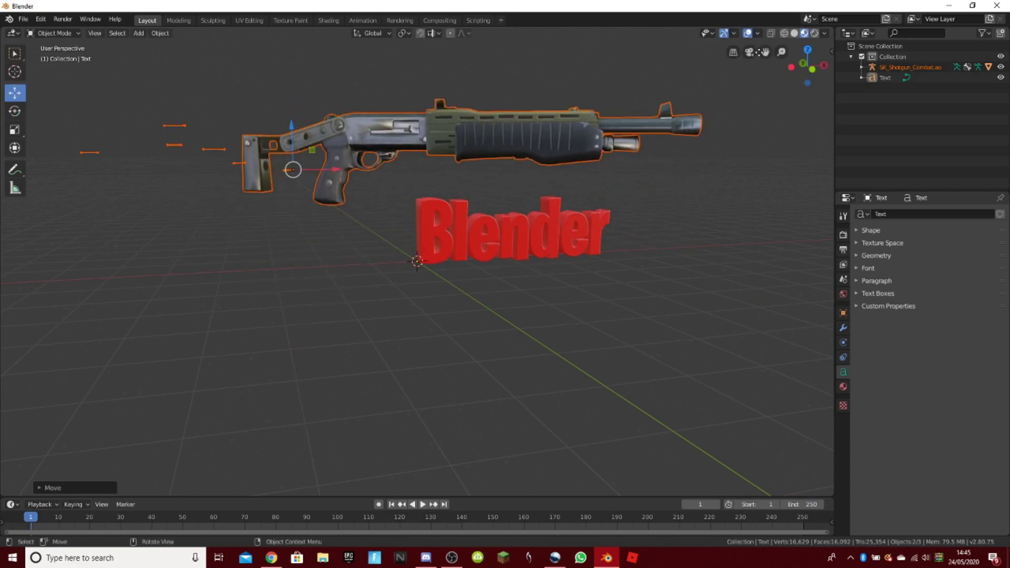
left_click_drag(807, 66, 747, 166)
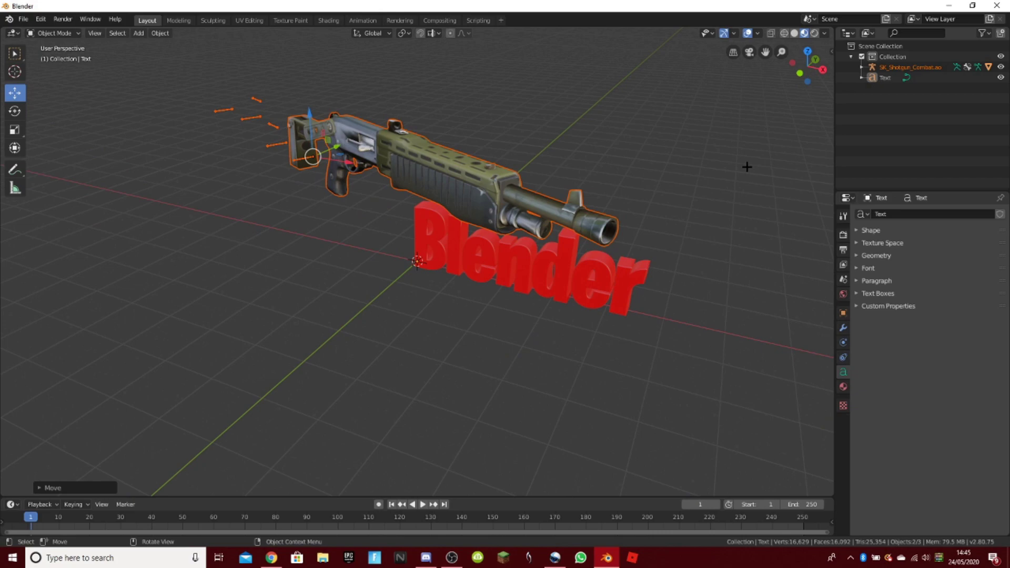
left_click(747, 167)
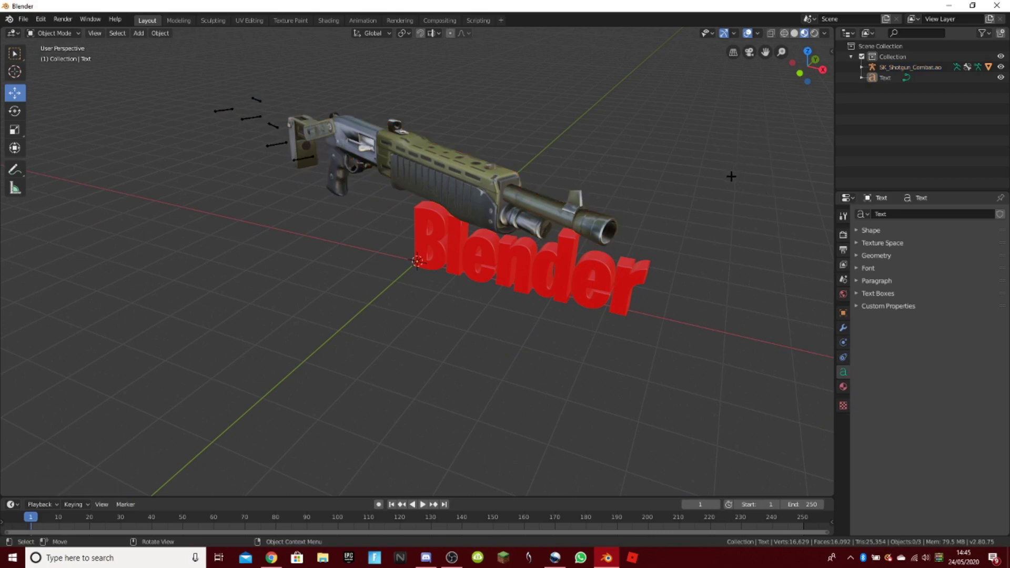